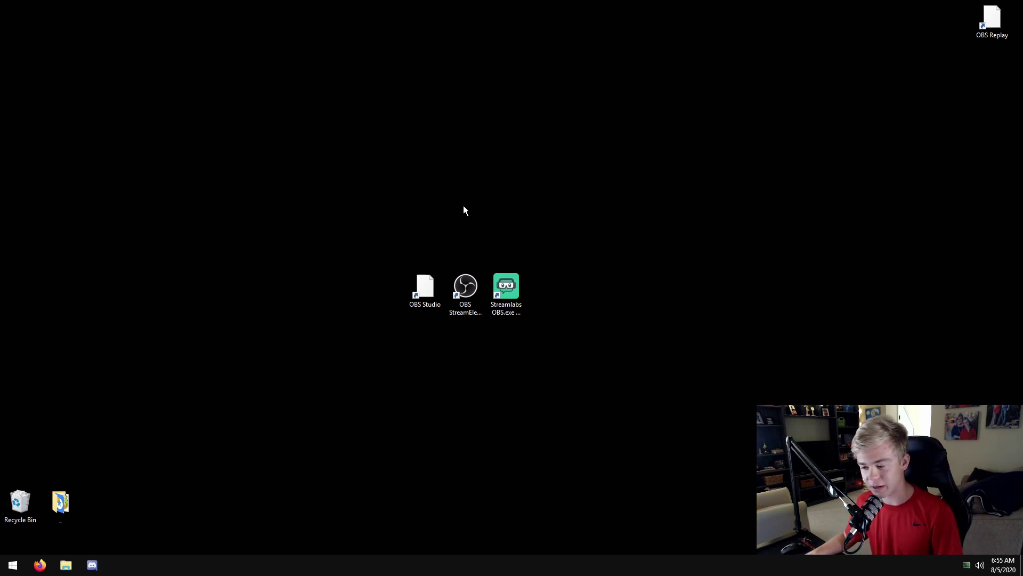
# Set the OBS Studio desktop shortcut to always run as an administrator.
pyautogui.rightClick(421, 281)
pyautogui.click(448, 519)
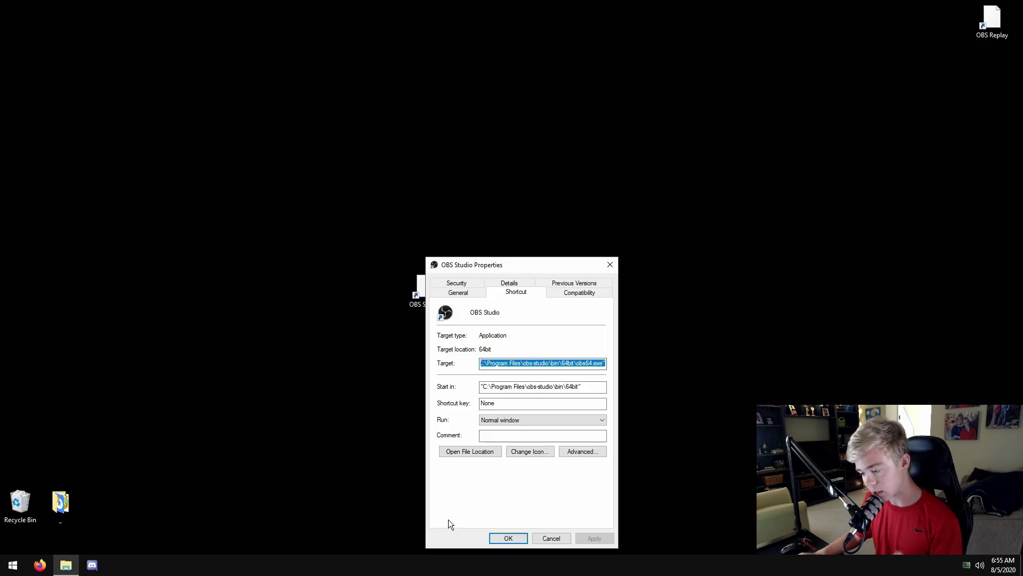
pyautogui.click(561, 294)
pyautogui.moveTo(552, 264); pyautogui.dragTo(440, 34)
pyautogui.click(334, 260)
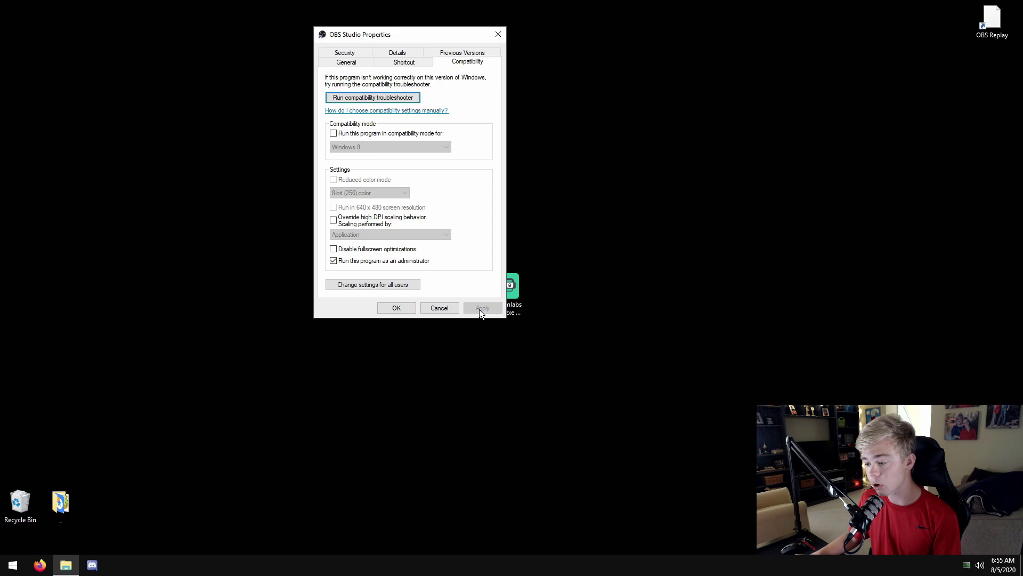
pyautogui.click(448, 308)
# Set the OBS StreamElements desktop shortcut to always run as an administrator.
pyautogui.rightClick(463, 305)
pyautogui.click(498, 544)
pyautogui.click(608, 291)
pyautogui.click(618, 283)
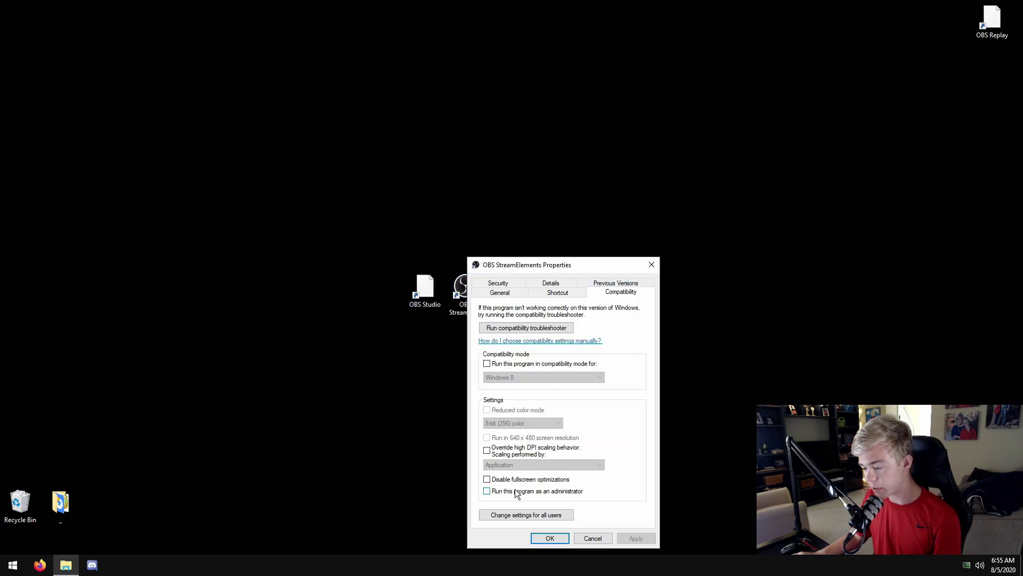
pyautogui.click(550, 537)
# Set the Streamlabs OBS desktop shortcut to always run as an administrator.
pyautogui.rightClick(508, 291)
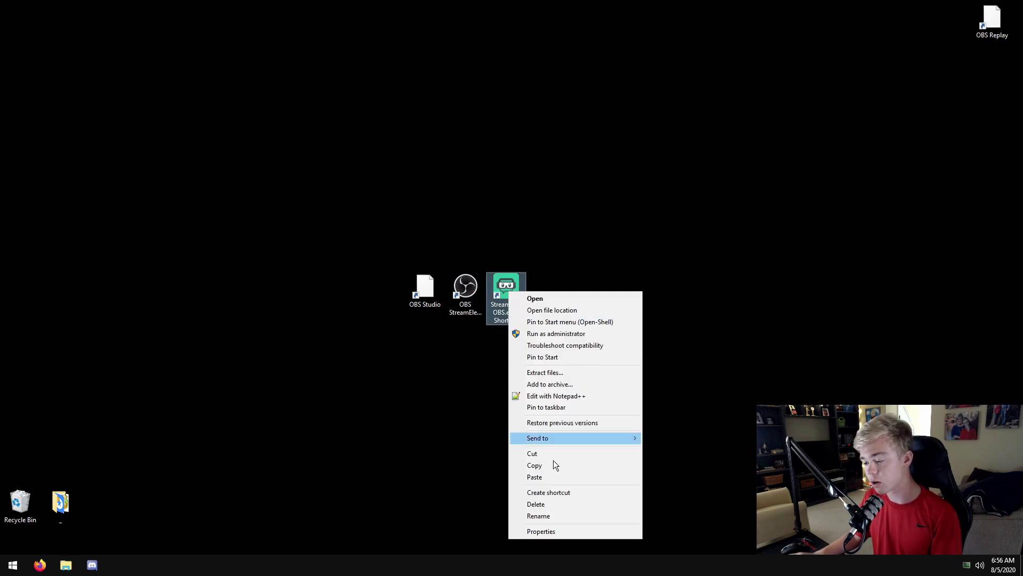
pyautogui.click(564, 532)
pyautogui.click(661, 292)
pyautogui.click(554, 495)
pyautogui.click(681, 538)
pyautogui.click(594, 537)
pyautogui.click(506, 461)
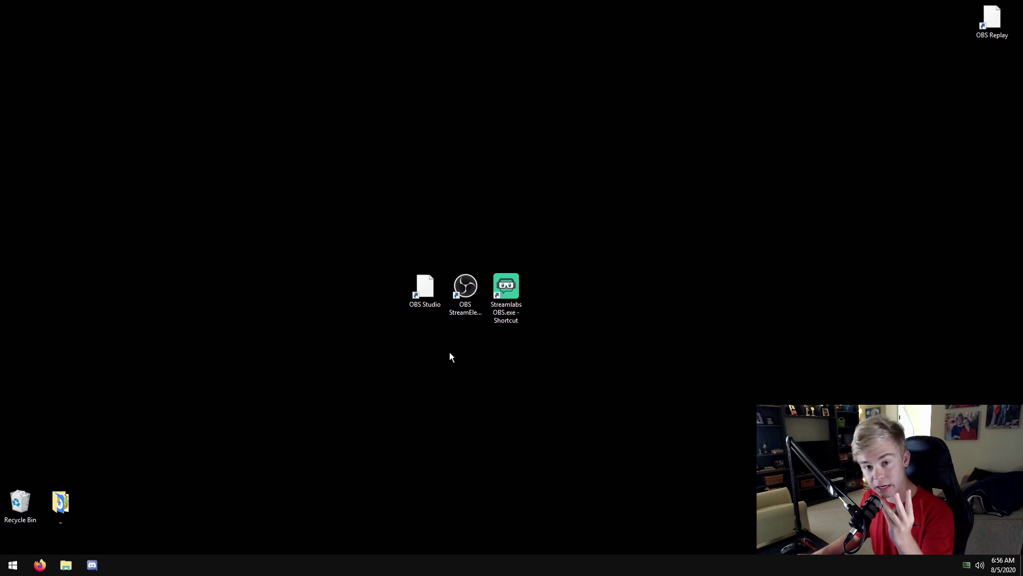
pyautogui.click(426, 306)
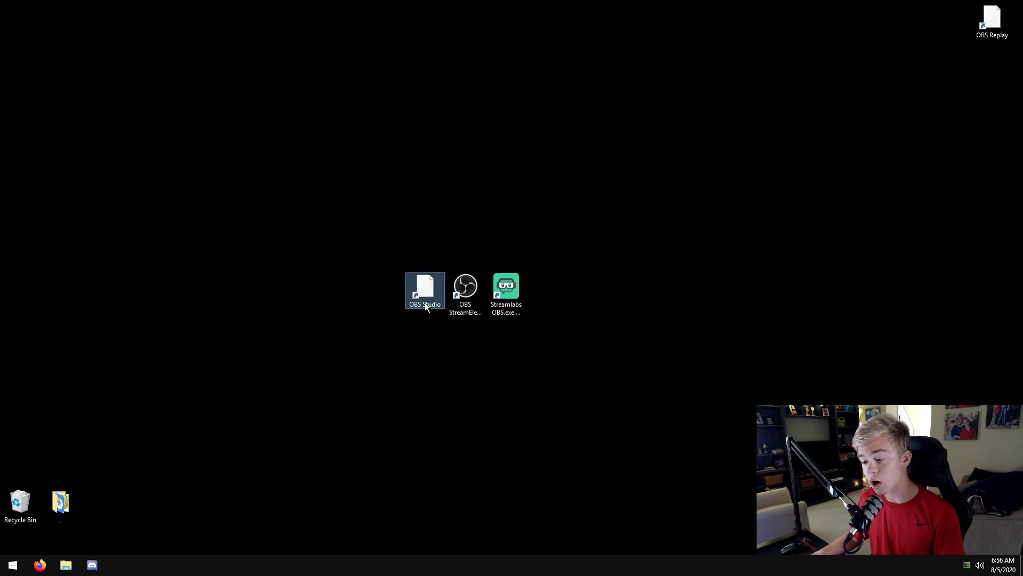
pyautogui.click(415, 410)
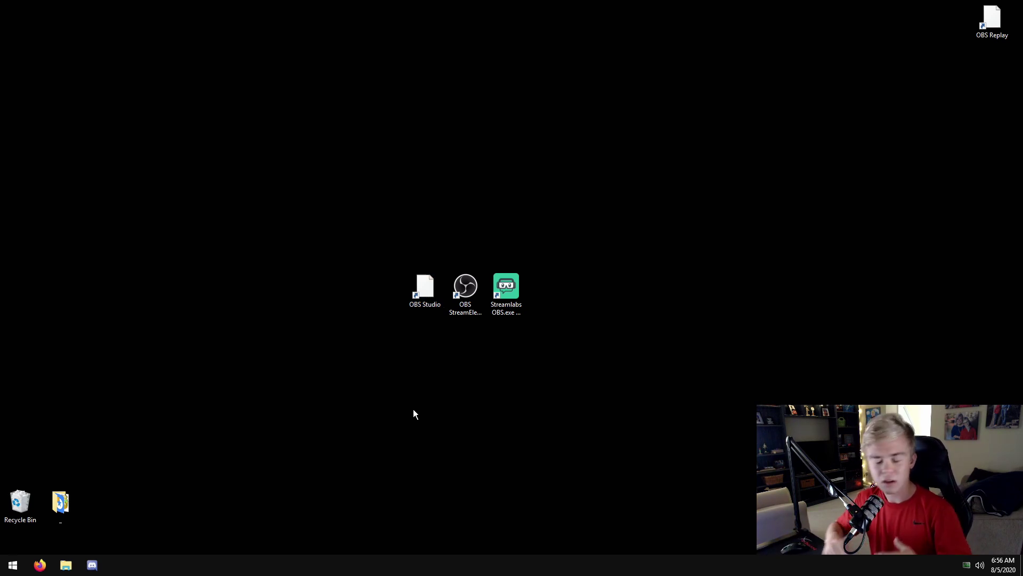
pyautogui.doubleClick(452, 313)
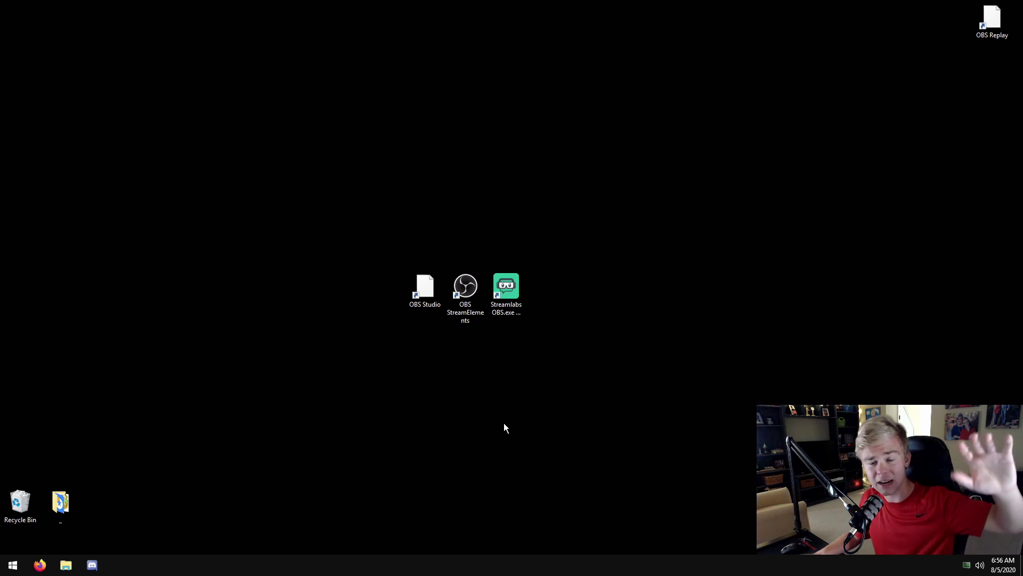
pyautogui.click(522, 319)
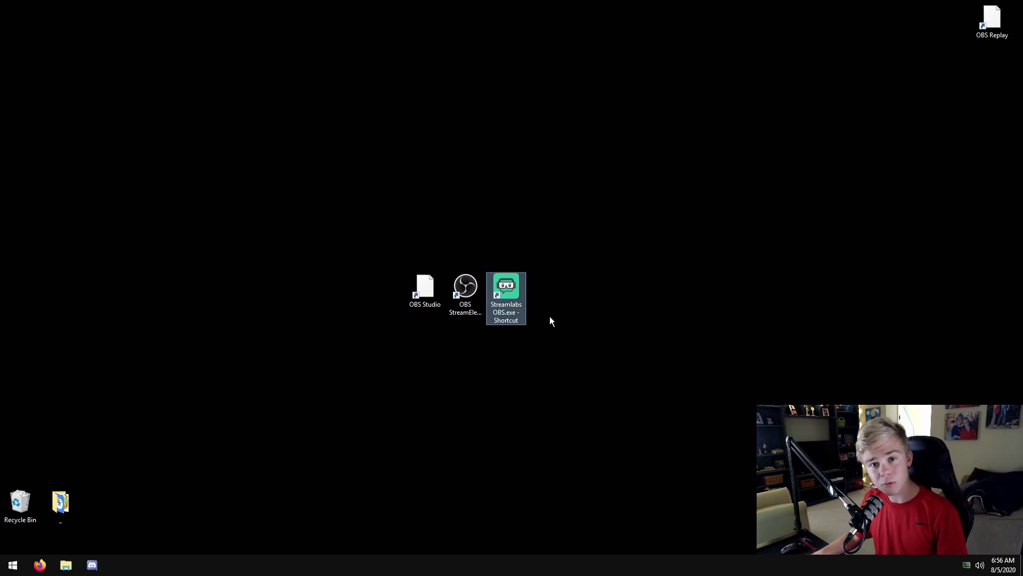
pyautogui.click(551, 320)
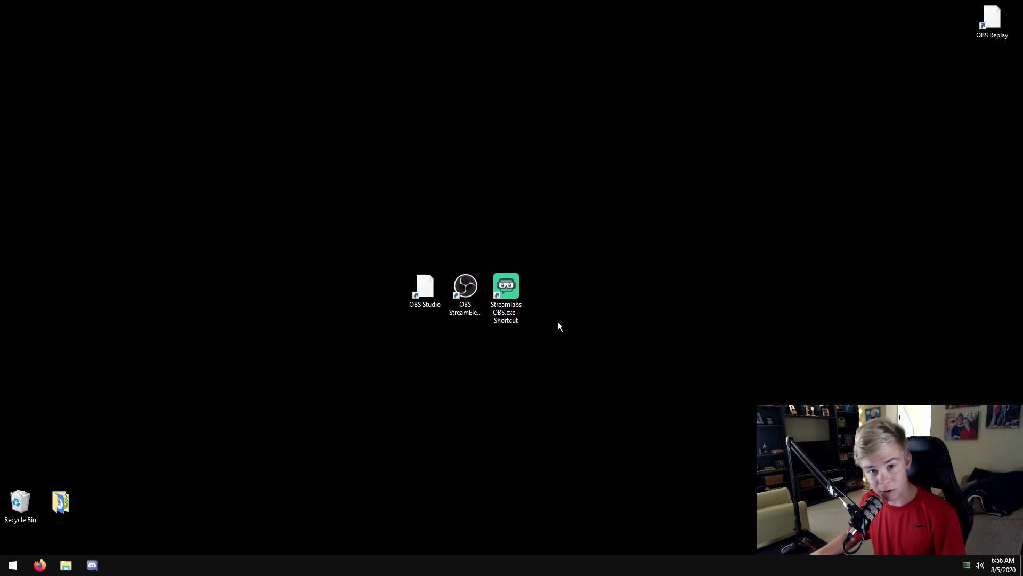
pyautogui.click(465, 291)
pyautogui.click(571, 347)
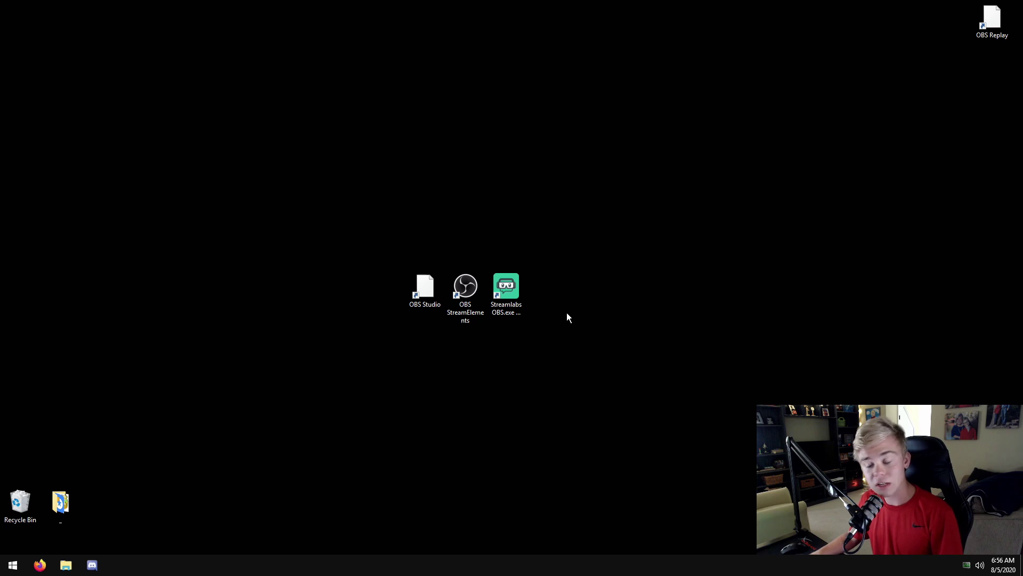
pyautogui.click(426, 291)
pyautogui.click(426, 253)
pyautogui.click(427, 275)
pyautogui.click(462, 281)
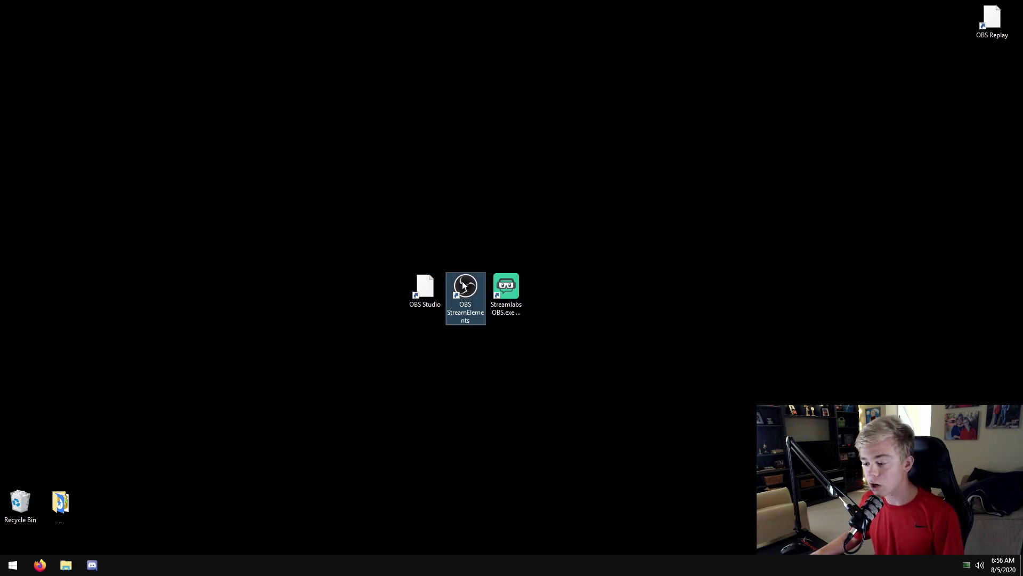
pyautogui.click(513, 289)
pyautogui.click(479, 292)
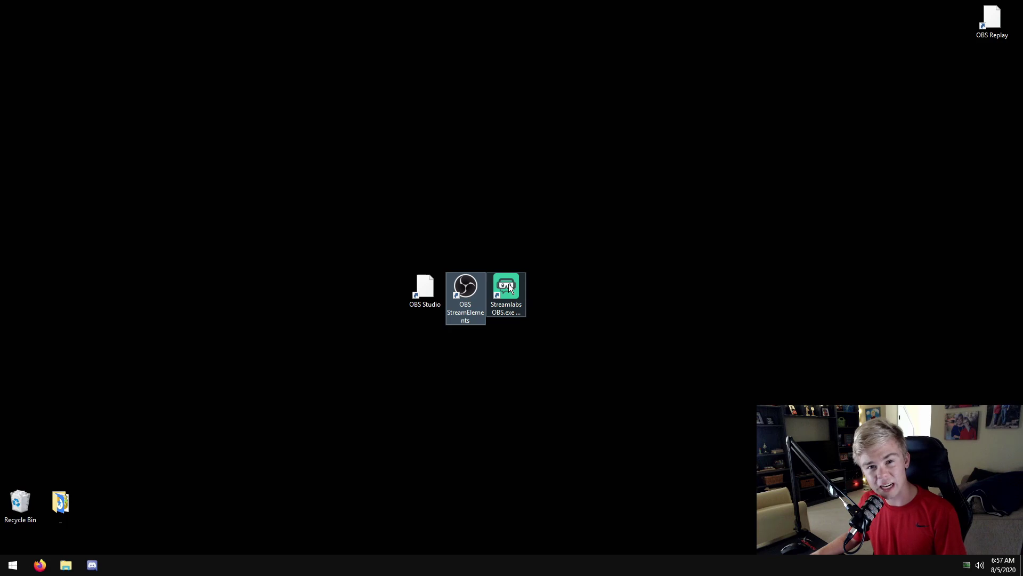
pyautogui.click(452, 228)
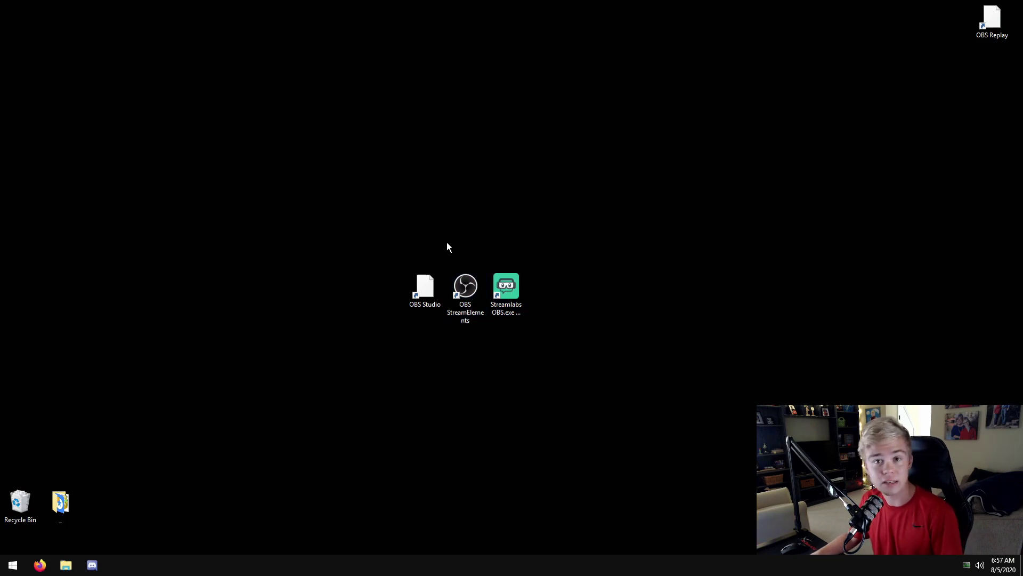
# Launch OBS Studio and set the Mic/Aux input device to PodMic (2- High Definition Audio Device).
pyautogui.doubleClick(439, 283)
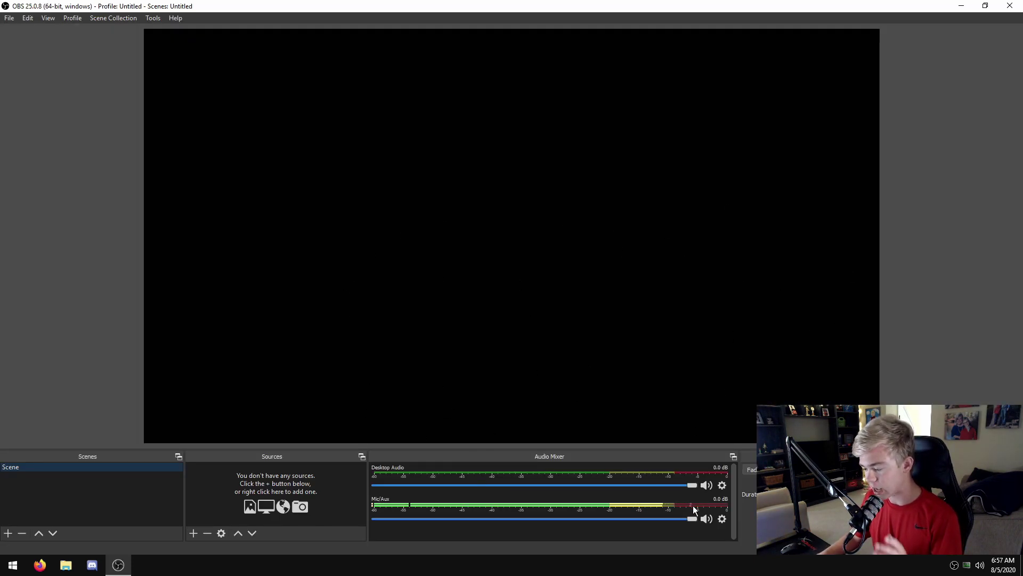
pyautogui.click(720, 520)
pyautogui.click(728, 506)
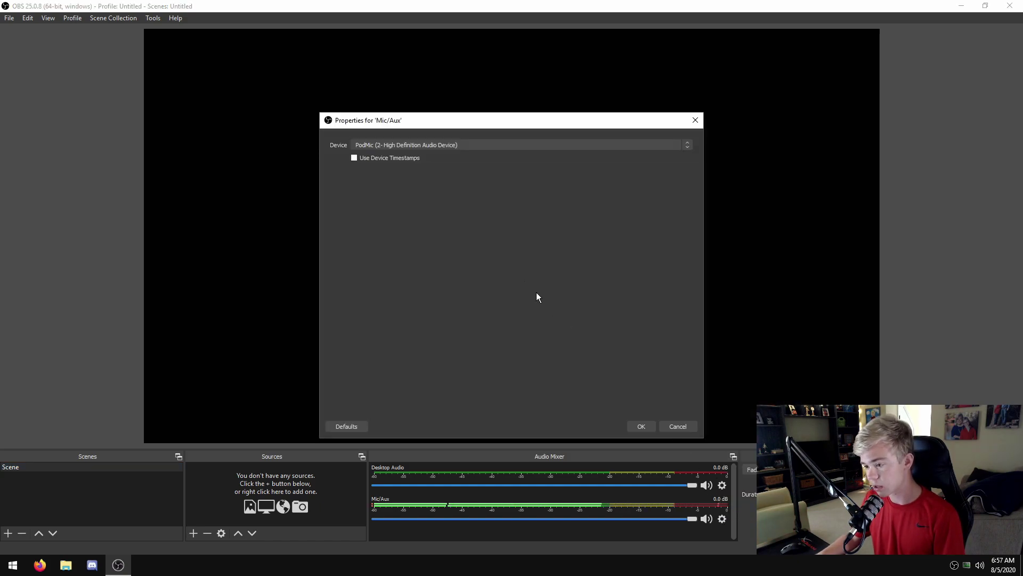
pyautogui.click(411, 148)
pyautogui.click(410, 153)
pyautogui.click(408, 146)
pyautogui.click(405, 161)
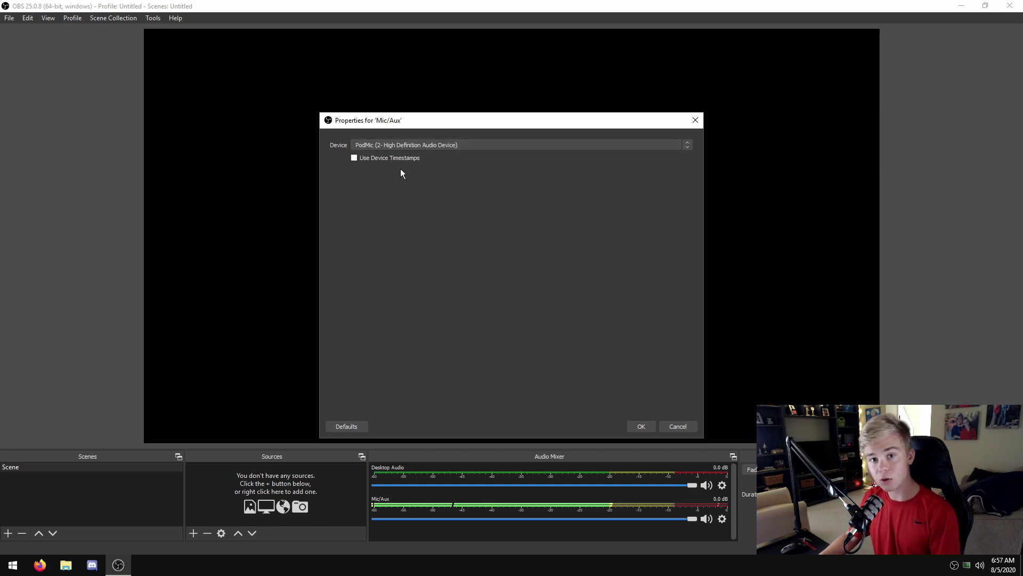
pyautogui.click(636, 426)
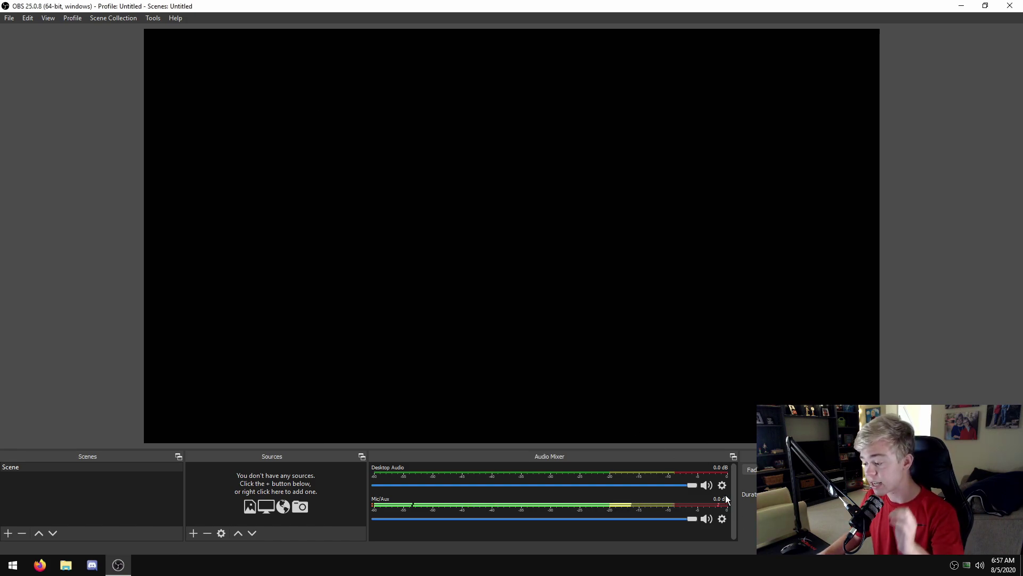
# Set the Desktop Audio device to Headset (2- High Definition Audio Device) and disable Use Device Timestamps.
pyautogui.click(723, 485)
pyautogui.click(730, 472)
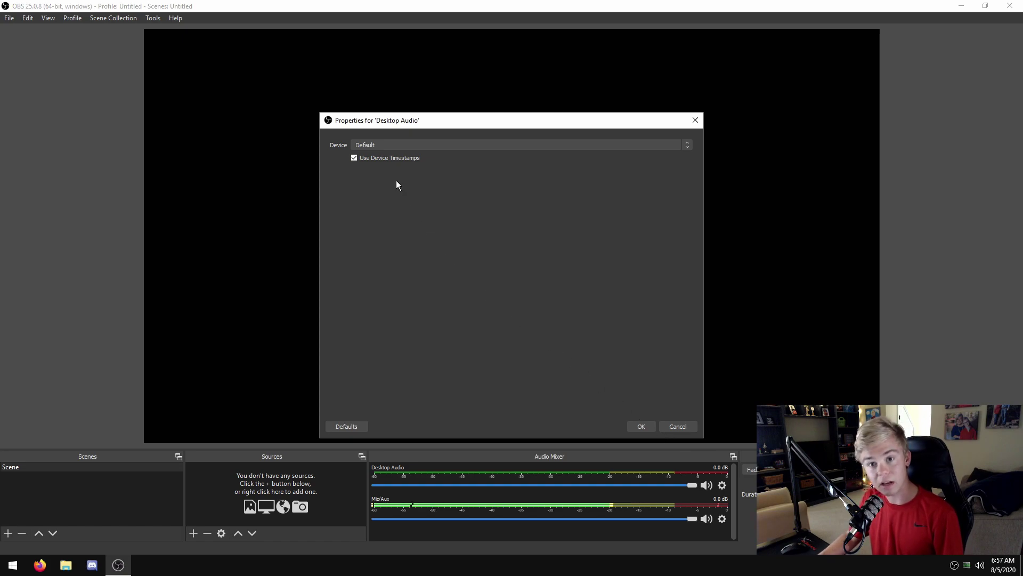
pyautogui.click(399, 147)
pyautogui.click(398, 146)
pyautogui.click(398, 146)
pyautogui.click(395, 160)
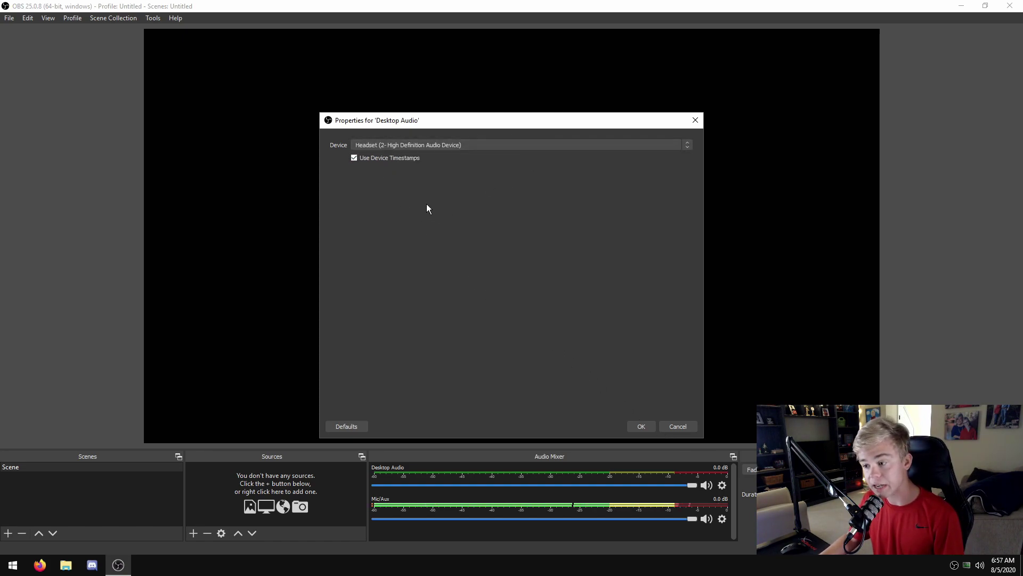
pyautogui.click(398, 158)
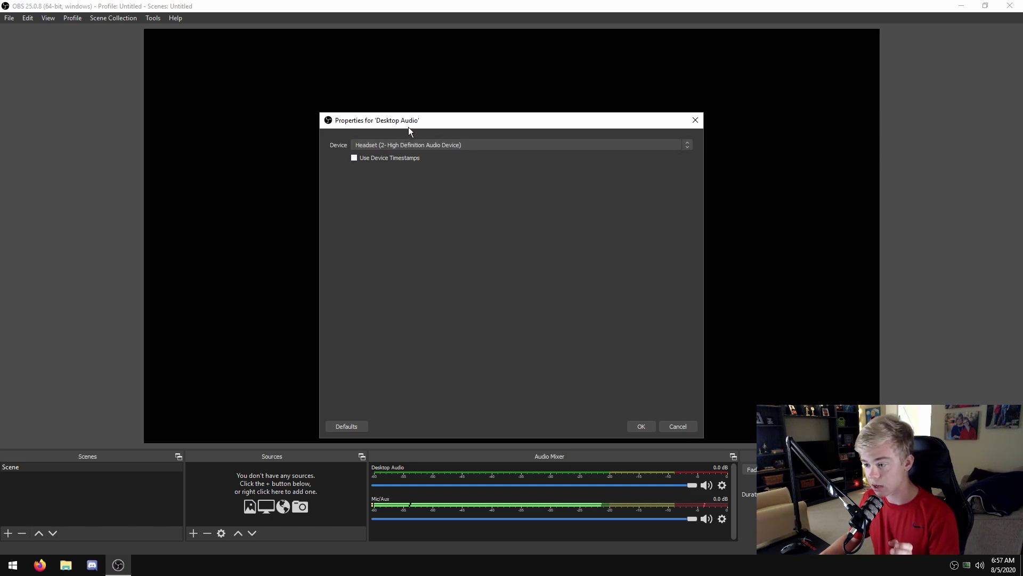
pyautogui.moveTo(410, 126); pyautogui.dragTo(354, 79)
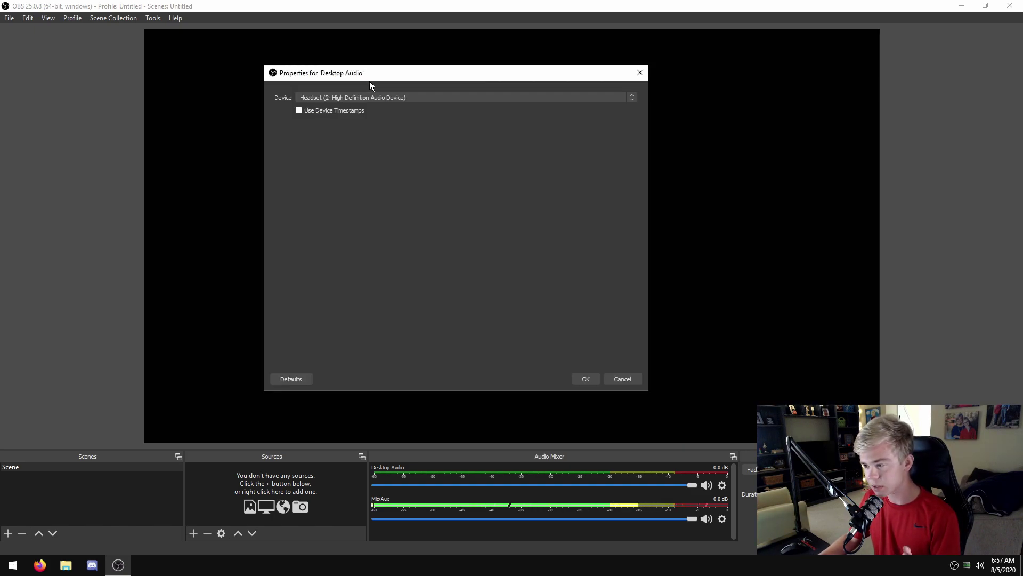
pyautogui.moveTo(506, 80); pyautogui.dragTo(548, 92)
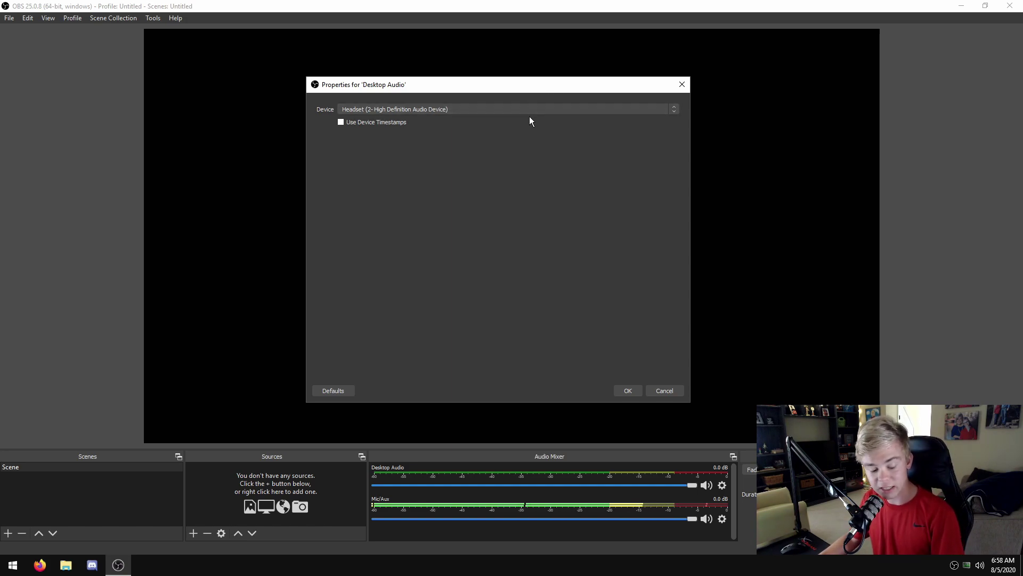
pyautogui.click(634, 392)
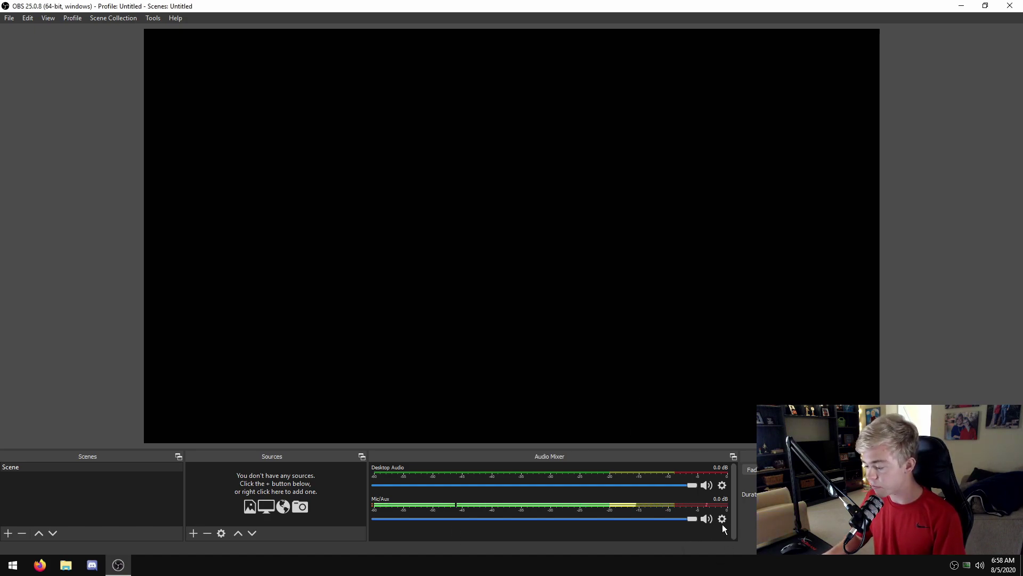
# Add a Compressor filter named "\" to the Mic/Aux audio source.
pyautogui.click(722, 519)
pyautogui.click(732, 494)
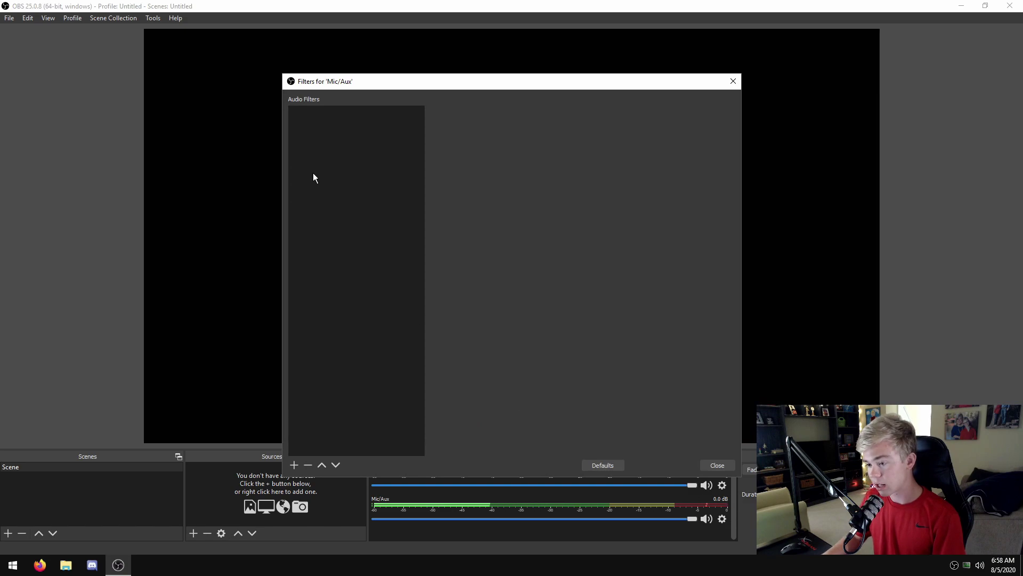
pyautogui.click(294, 465)
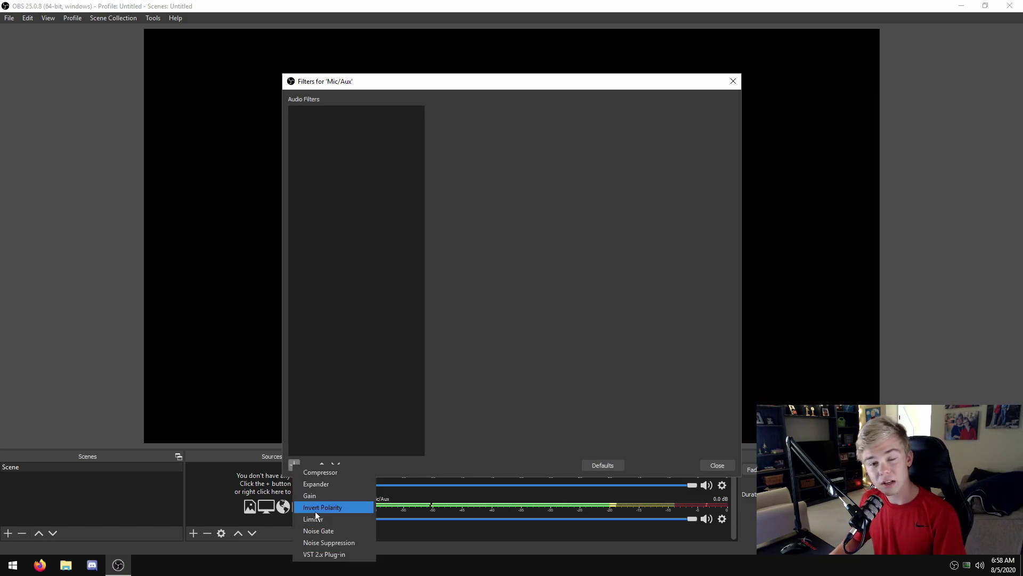
pyautogui.click(321, 474)
pyautogui.write('\\')
pyautogui.press('Return')
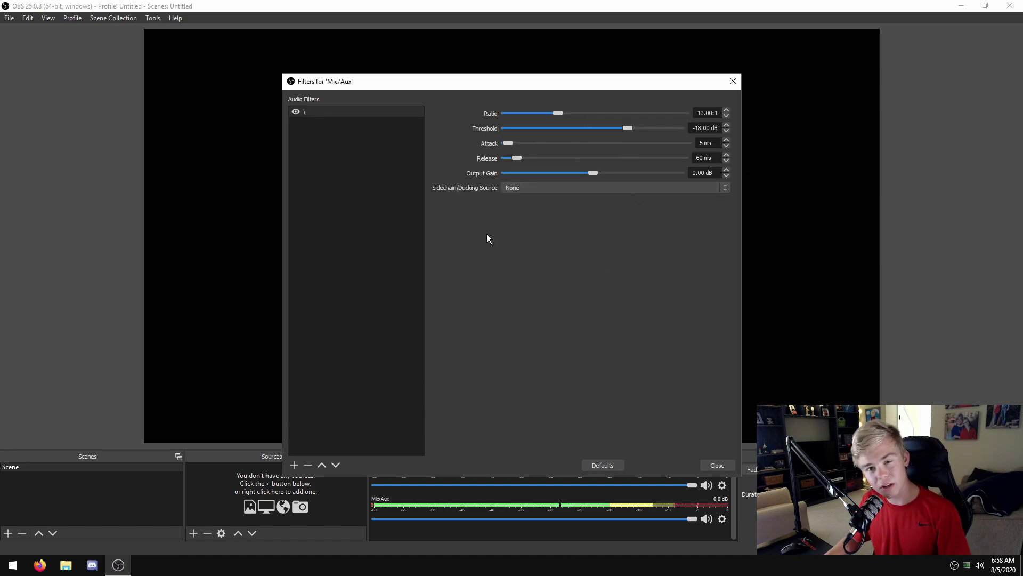
# Add a Noise Gate filter with its default name to the Mic/Aux source.
pyautogui.click(295, 465)
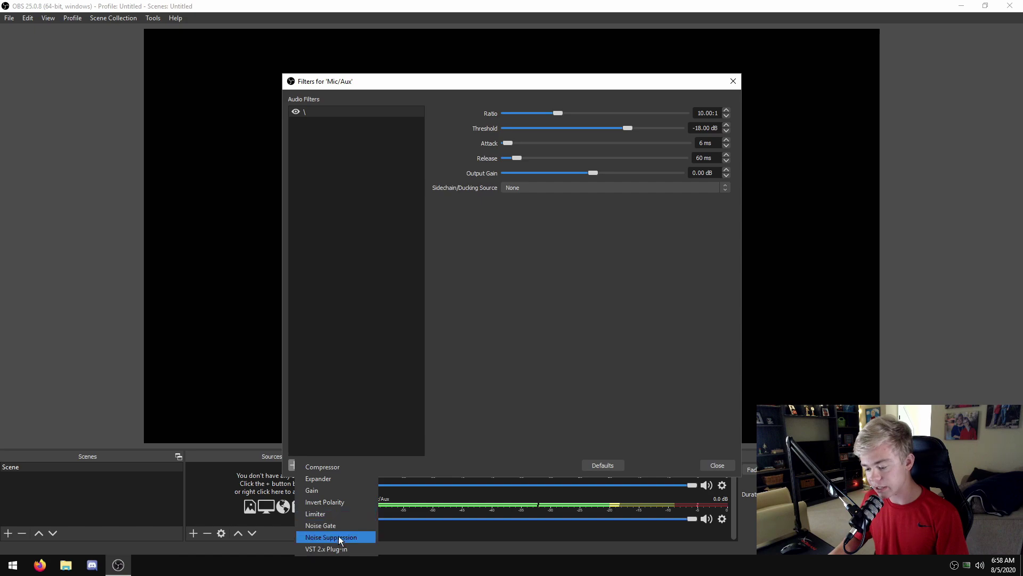
pyautogui.click(322, 525)
pyautogui.press('Return')
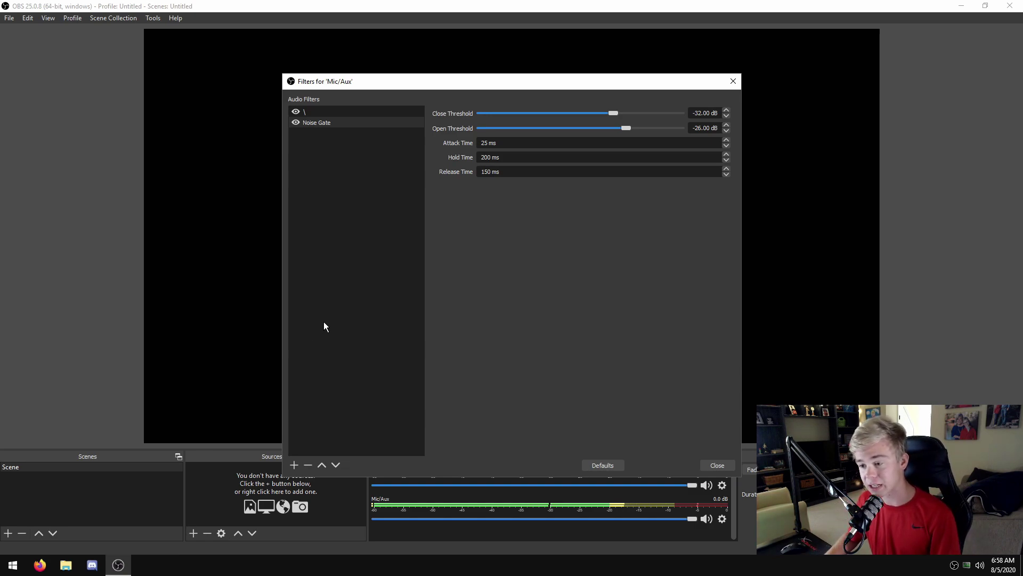
pyautogui.click(329, 115)
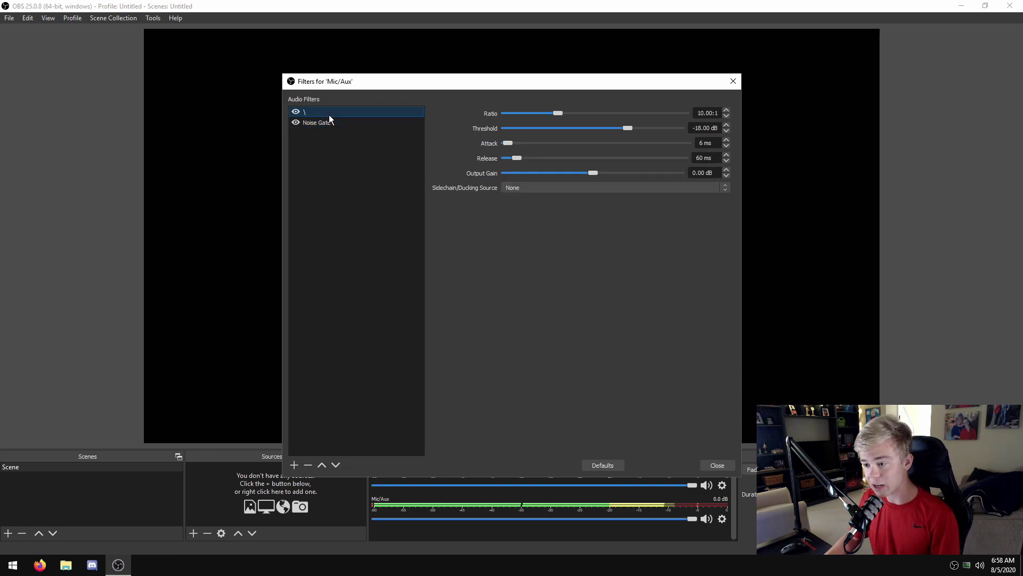
pyautogui.click(291, 467)
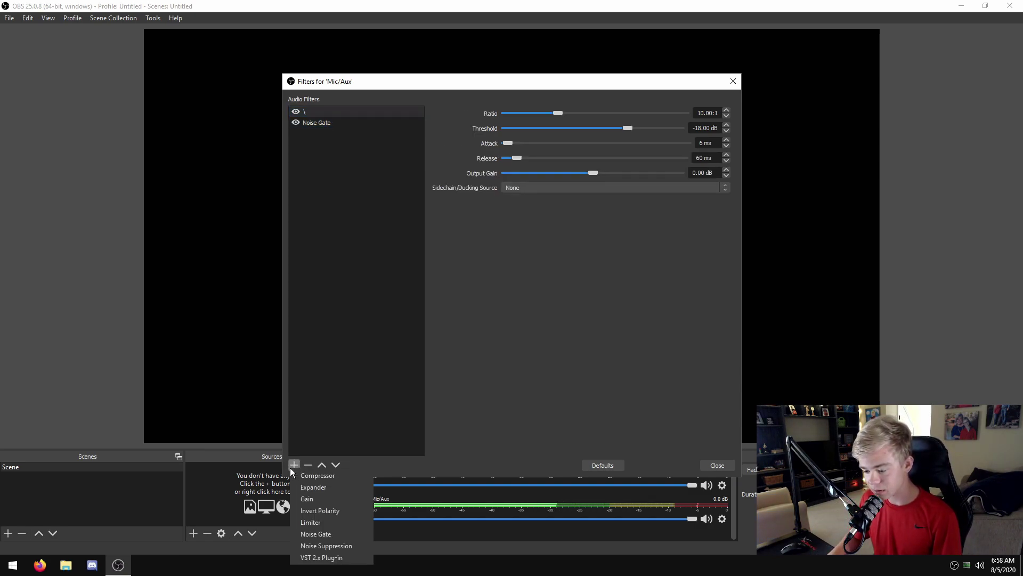
pyautogui.click(305, 439)
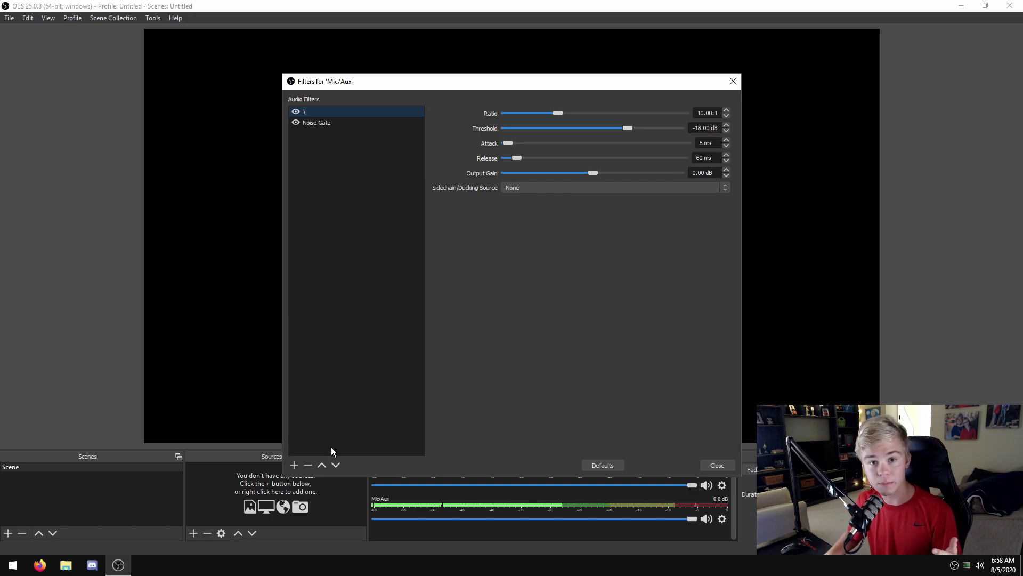
# Add a Limiter filter with its default name to the Mic/Aux source.
pyautogui.click(294, 465)
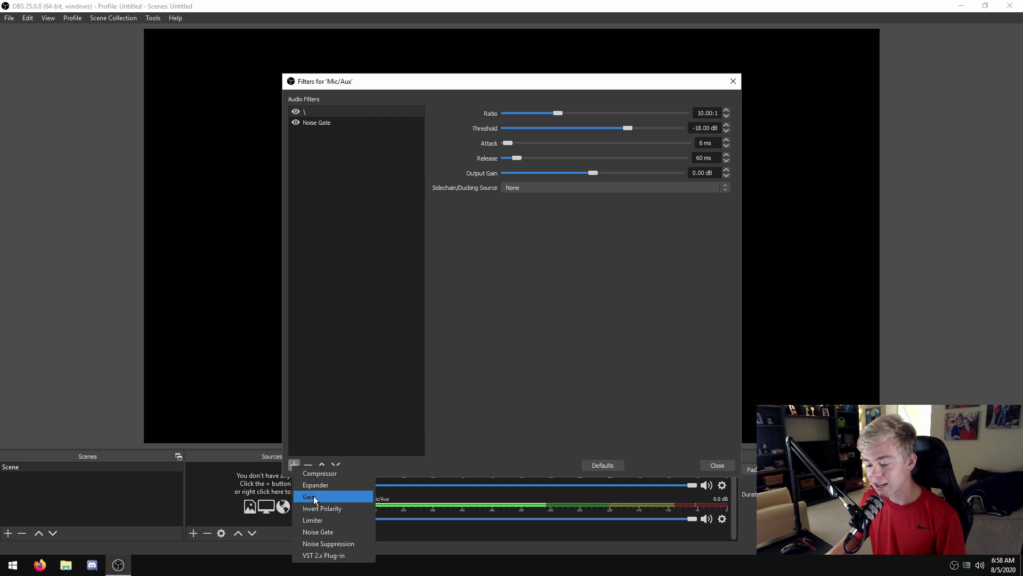
pyautogui.click(320, 303)
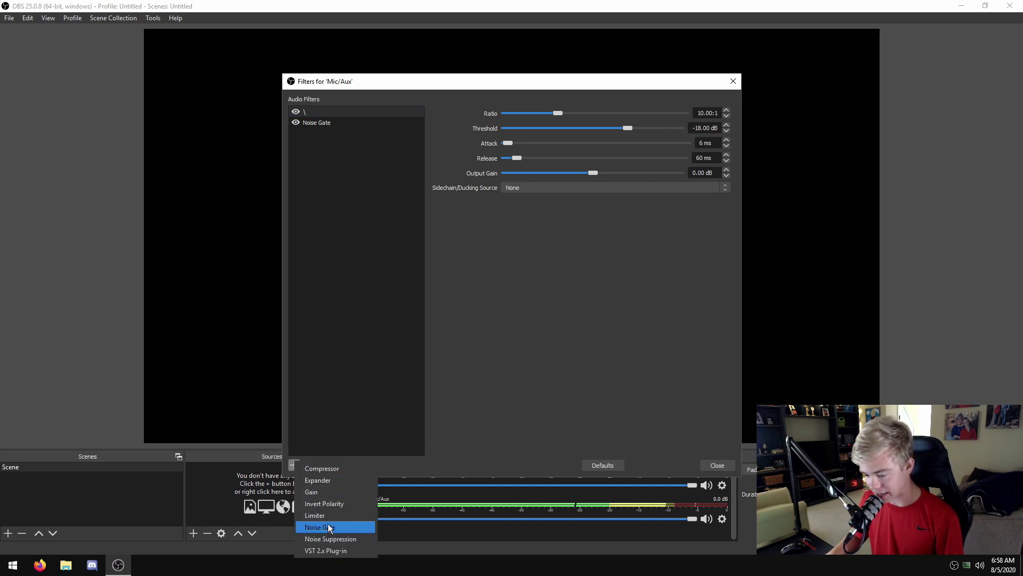
pyautogui.click(330, 519)
pyautogui.press('Return')
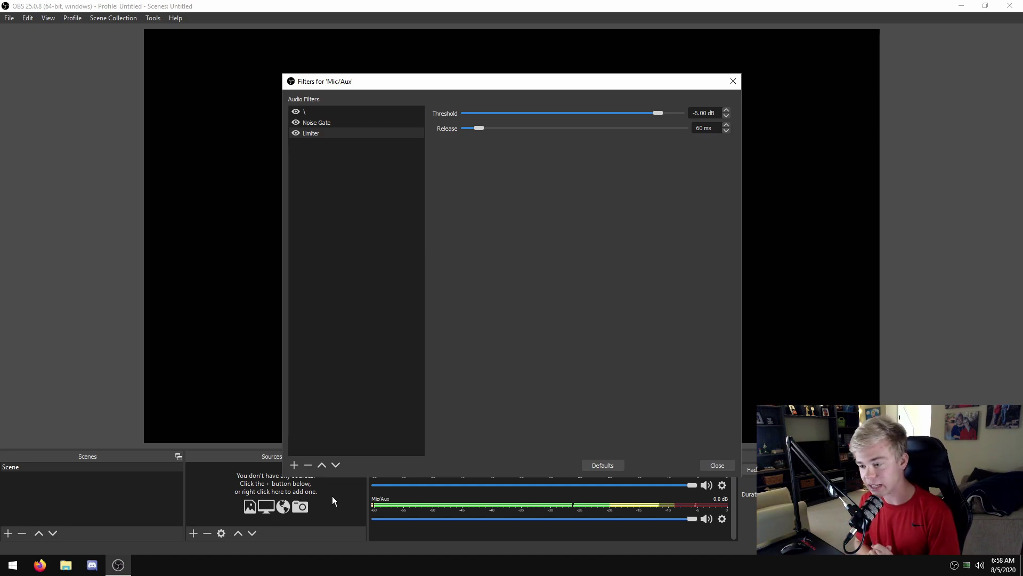
# Add a Noise Suppression filter with its default name to Mic/Aux and lower its mixer volume to about -10.7 dB.
pyautogui.click(294, 466)
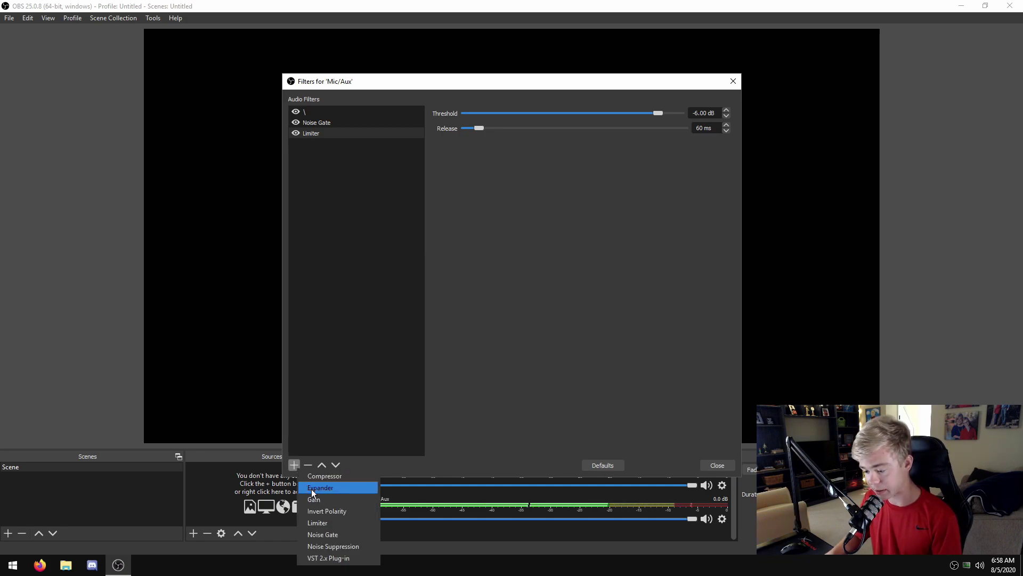
pyautogui.click(342, 547)
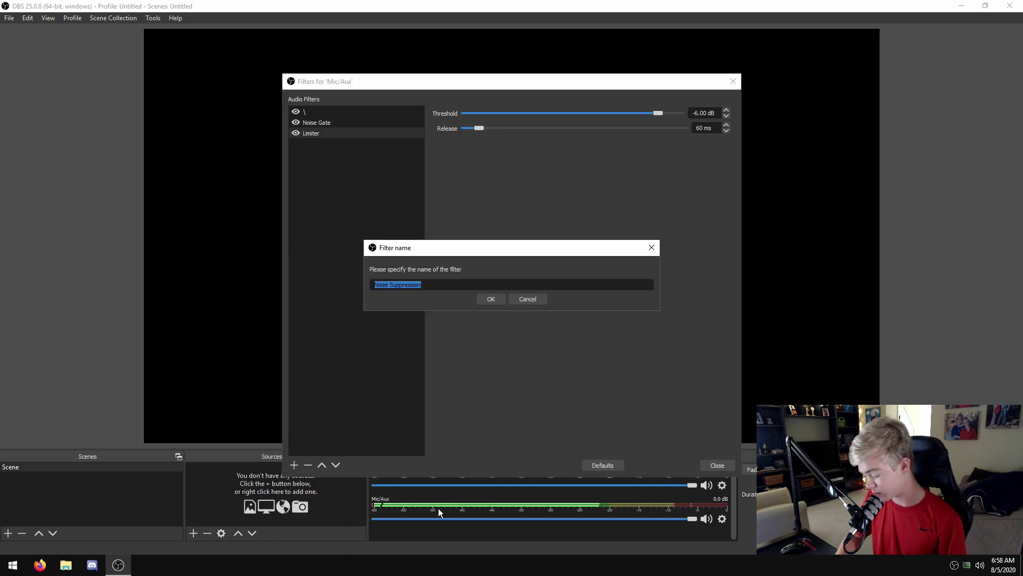
pyautogui.press('Return')
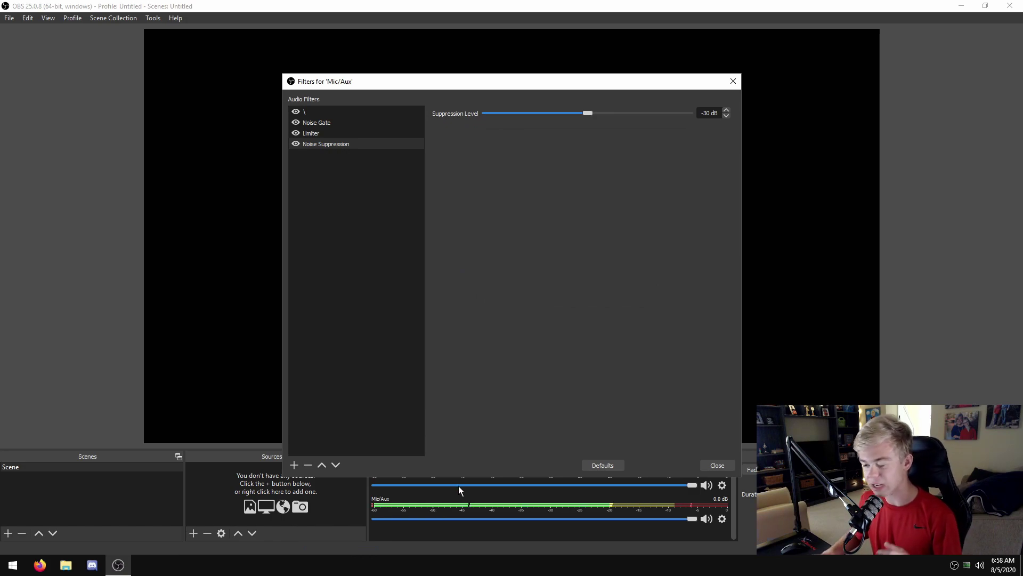
pyautogui.click(709, 467)
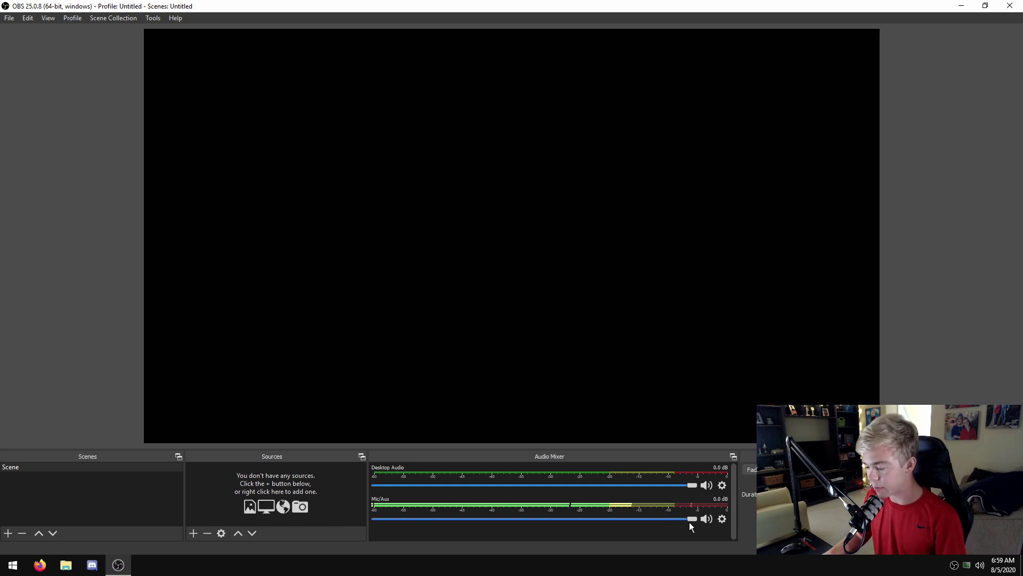
pyautogui.moveTo(689, 519); pyautogui.dragTo(601, 521)
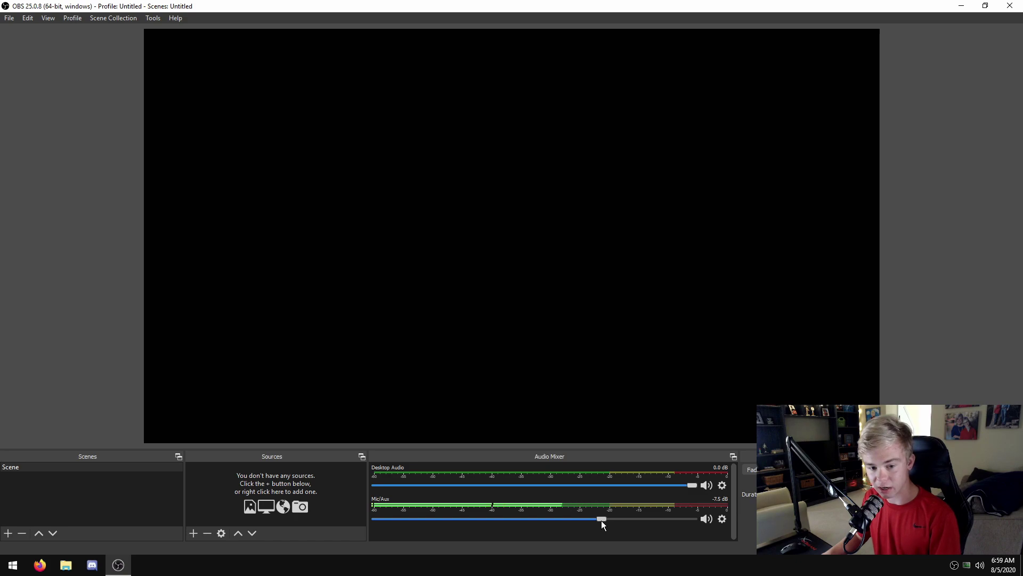
pyautogui.moveTo(601, 520); pyautogui.dragTo(578, 520)
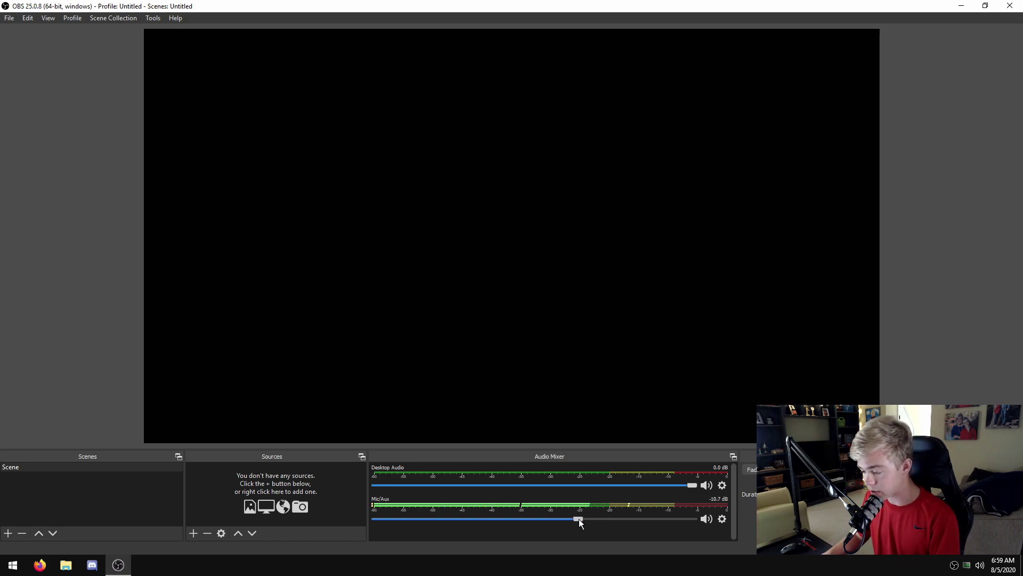
# Open the Windows Sound playback devices and play the test sound on the Headset device.
pyautogui.rightClick(980, 564)
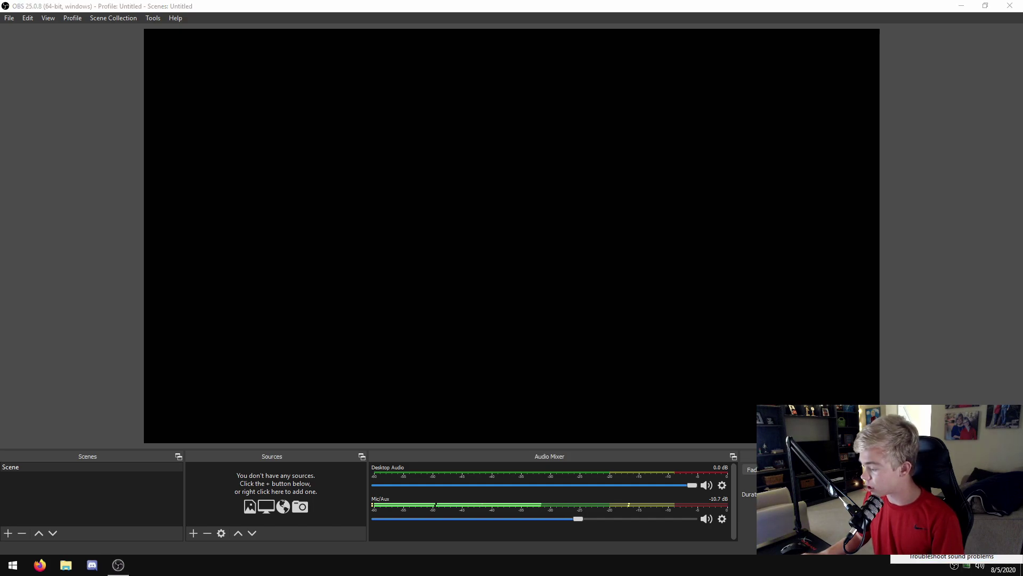
pyautogui.click(949, 511)
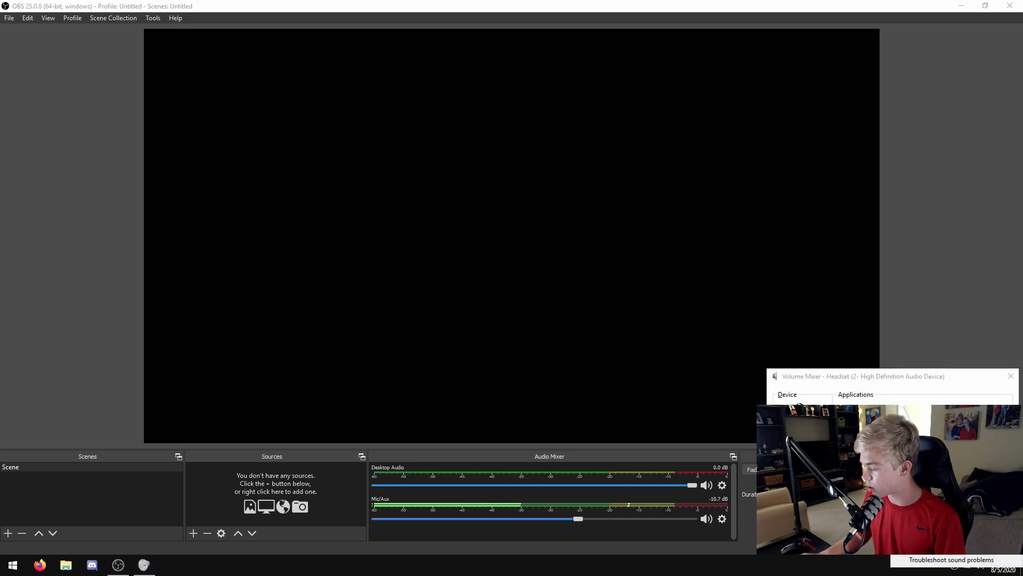
pyautogui.rightClick(979, 565)
pyautogui.click(949, 533)
pyautogui.click(1011, 376)
pyautogui.click(193, 145)
pyautogui.rightClick(193, 145)
pyautogui.click(213, 165)
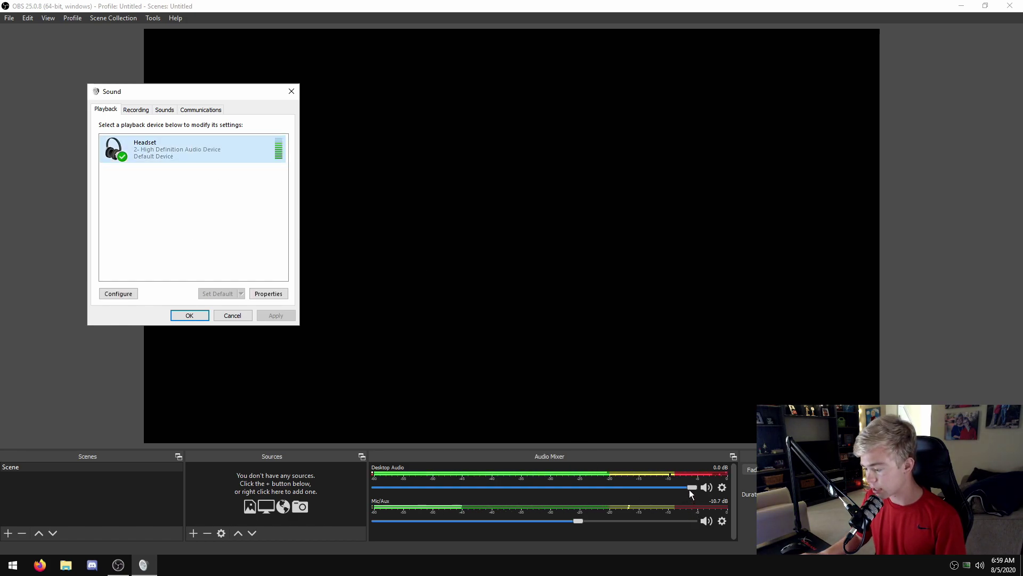
# Lower the Desktop Audio volume to about -13.7 dB, repeating the headset test sound, and close the Sound dialog.
pyautogui.moveTo(689, 488); pyautogui.dragTo(596, 484)
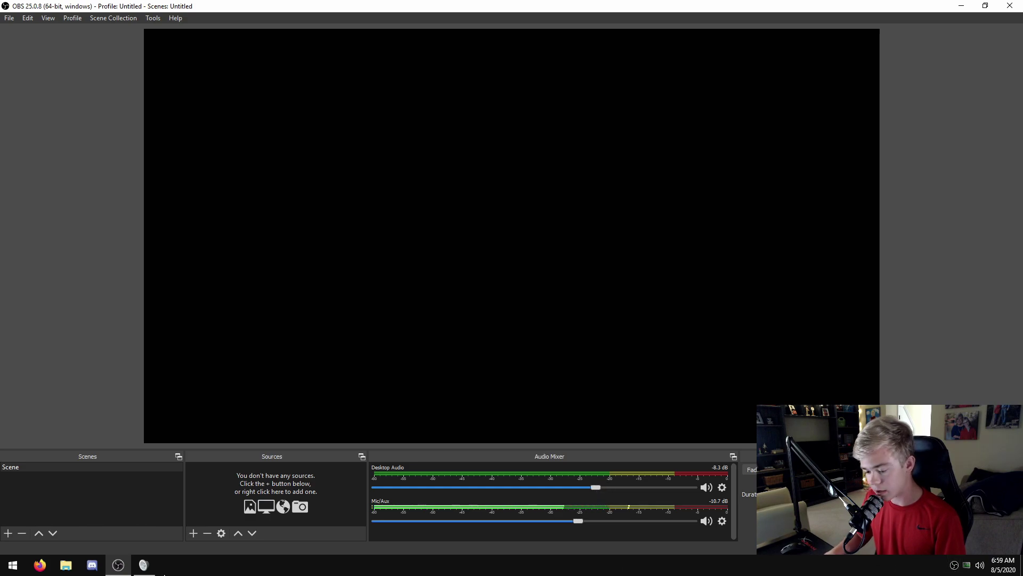
pyautogui.click(144, 565)
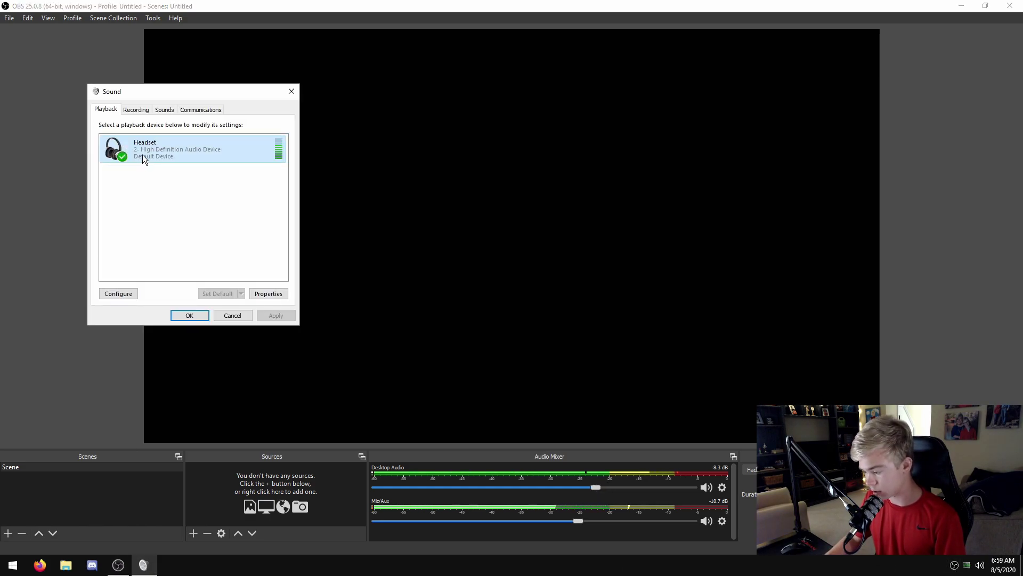
pyautogui.moveTo(593, 487); pyautogui.dragTo(560, 487)
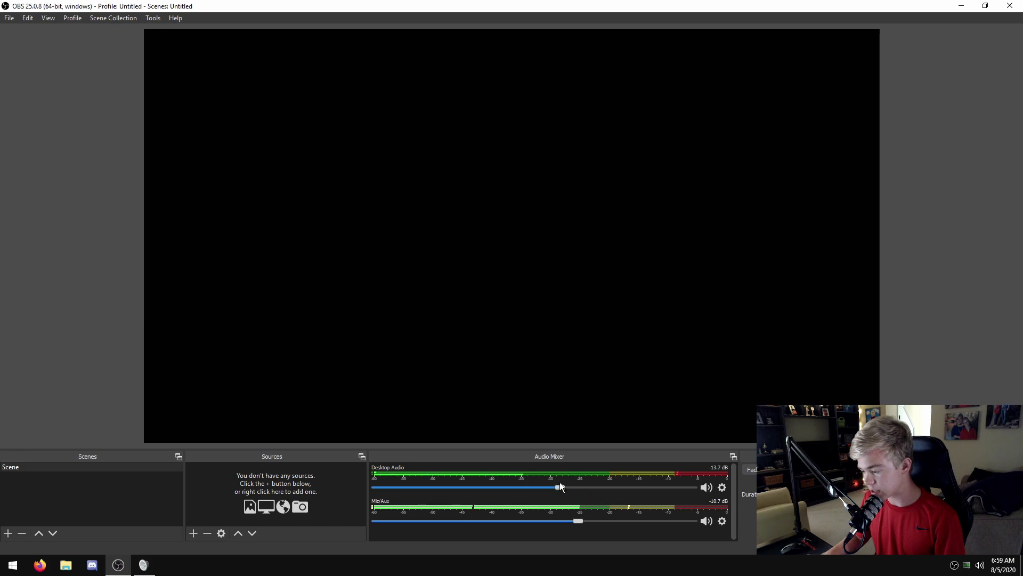
pyautogui.click(143, 565)
pyautogui.rightClick(143, 148)
pyautogui.click(148, 168)
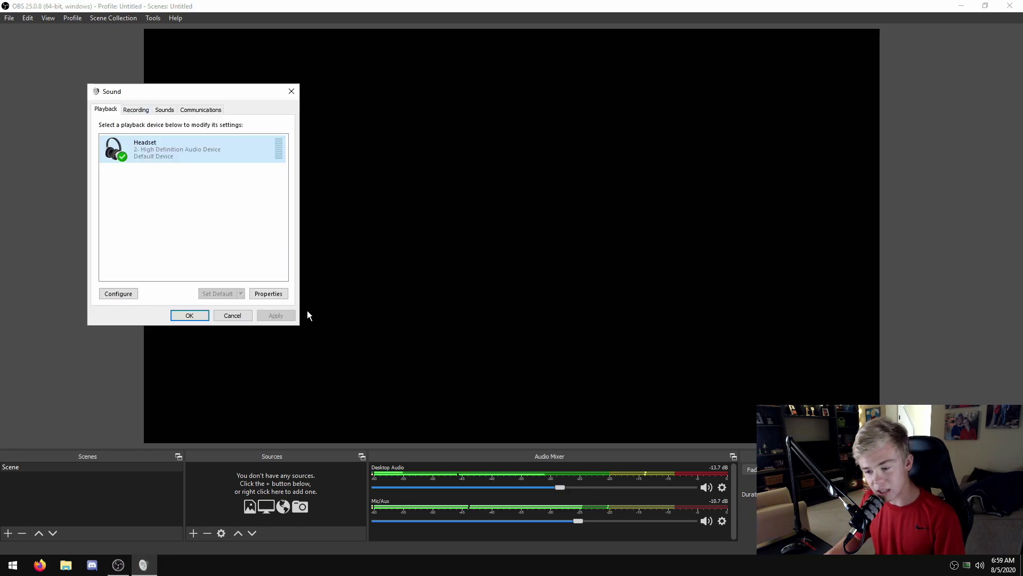
pyautogui.click(193, 316)
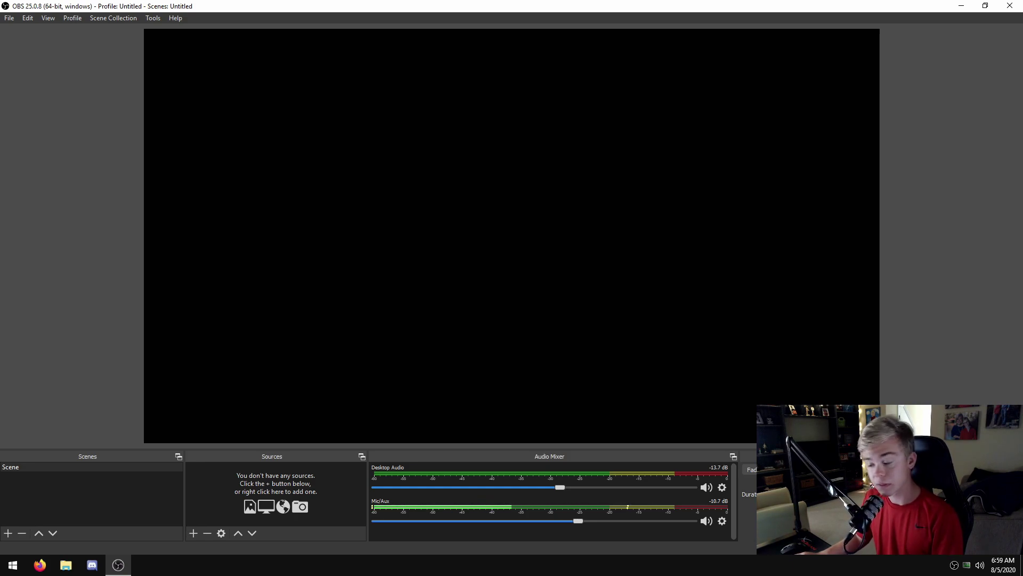
# In the general settings, disable automatic update checks and enable the stream-start confirmation and automatic replay buffer start when streaming.
pyautogui.click(949, 510)
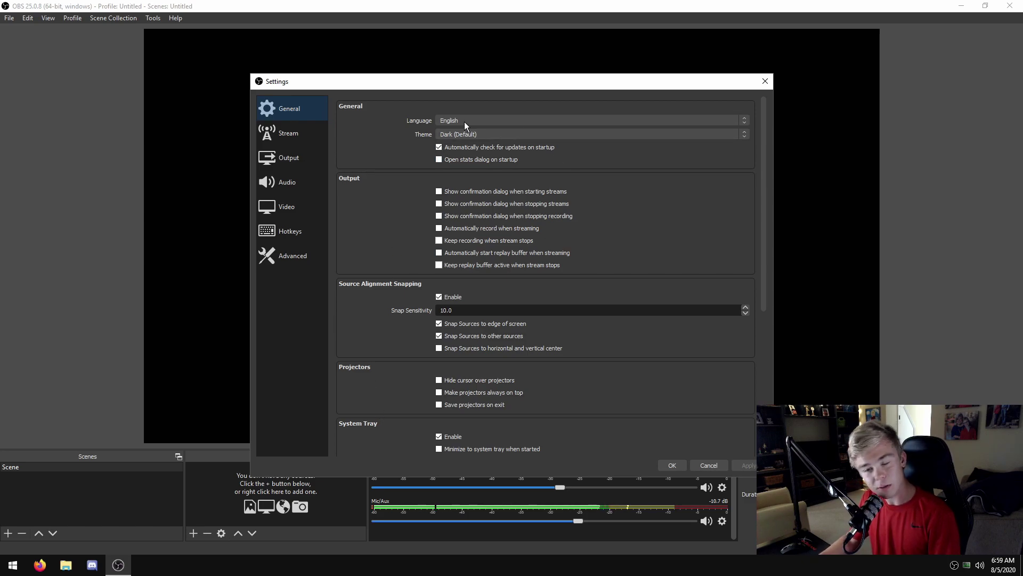
pyautogui.click(491, 149)
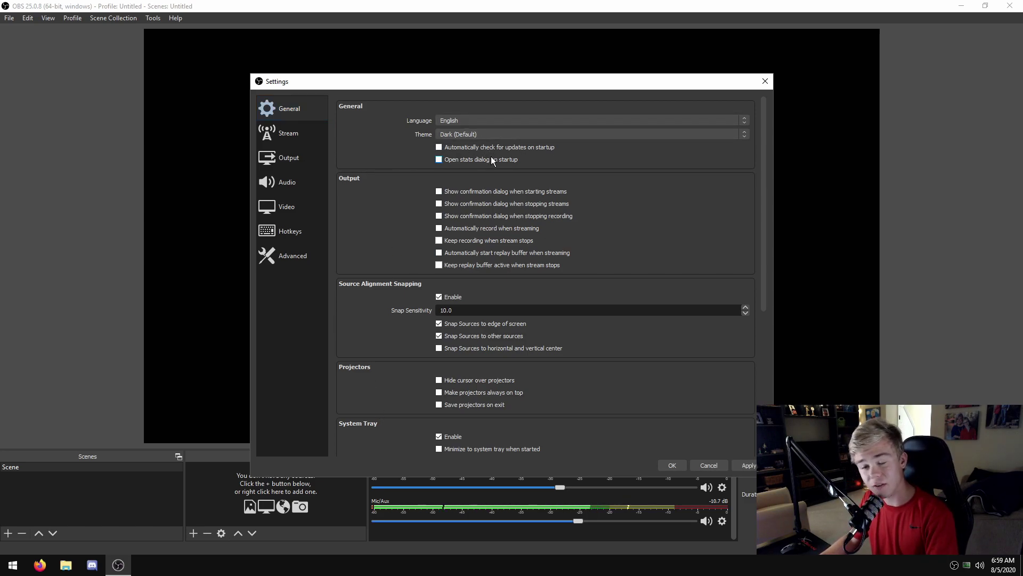
pyautogui.click(472, 195)
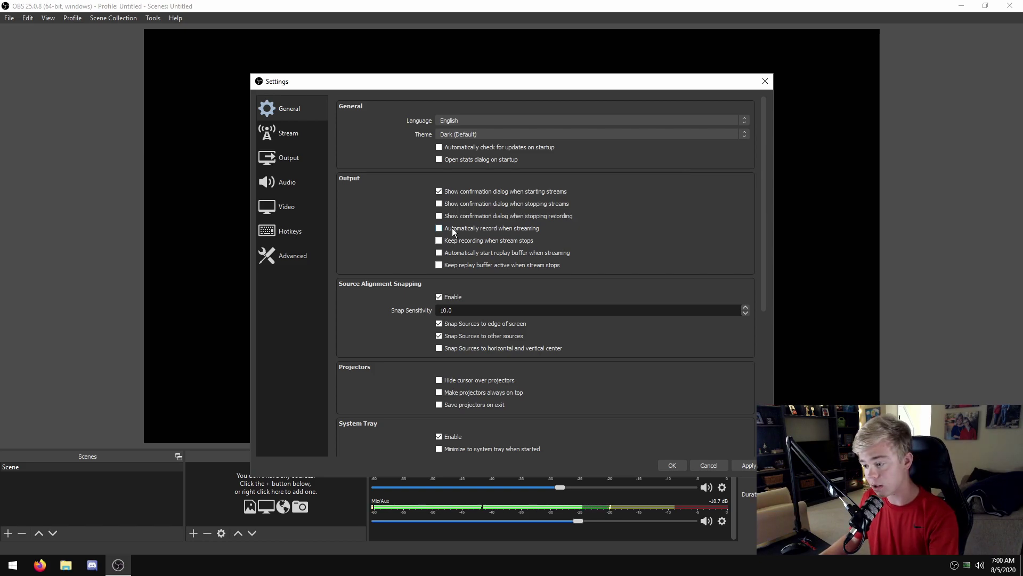
pyautogui.click(474, 254)
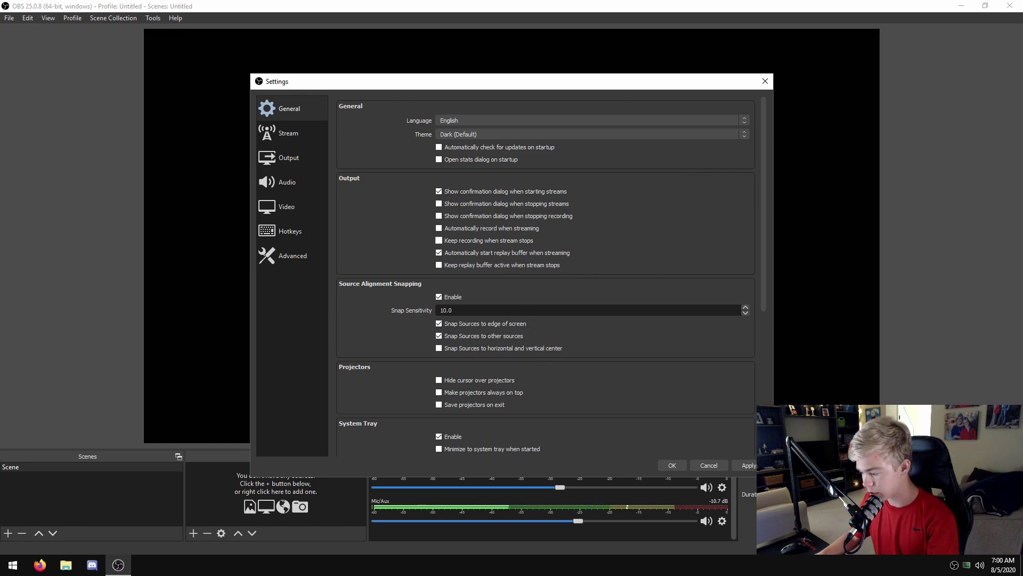
pyautogui.scroll(-4, 661, 401)
pyautogui.scroll(-4, 660, 409)
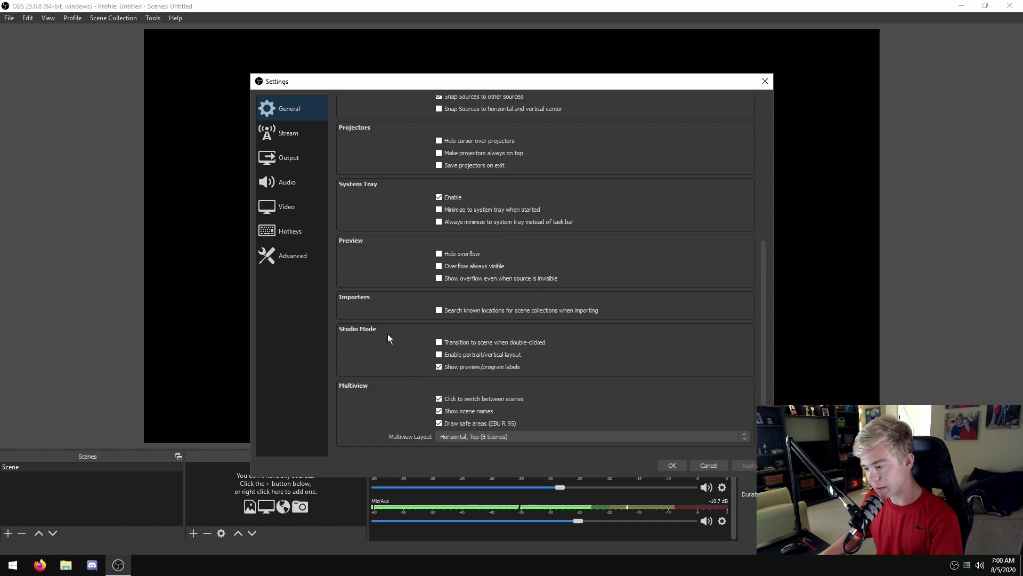
# Choose Twitch as the service in the stream settings.
pyautogui.click(288, 133)
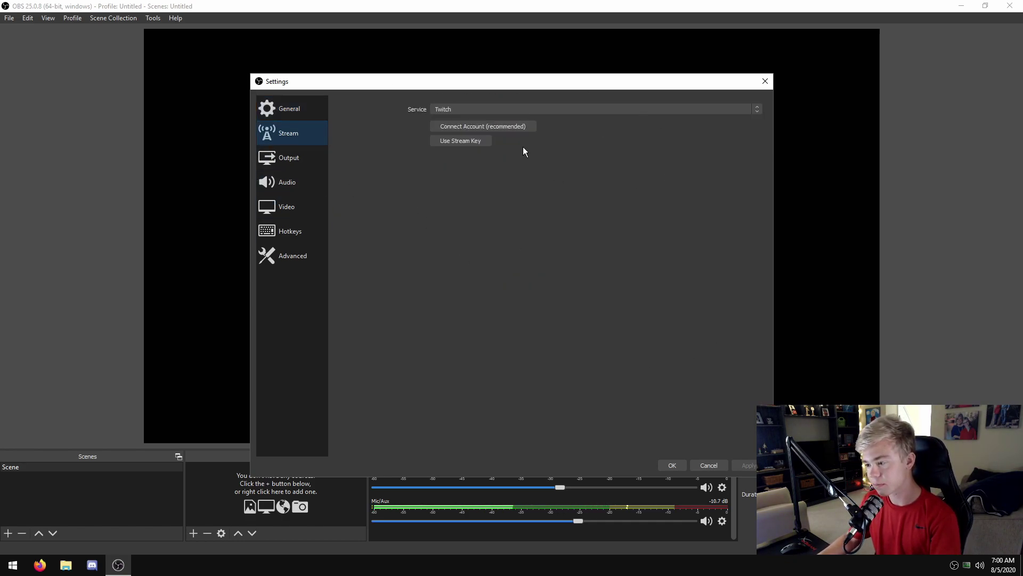
pyautogui.click(496, 109)
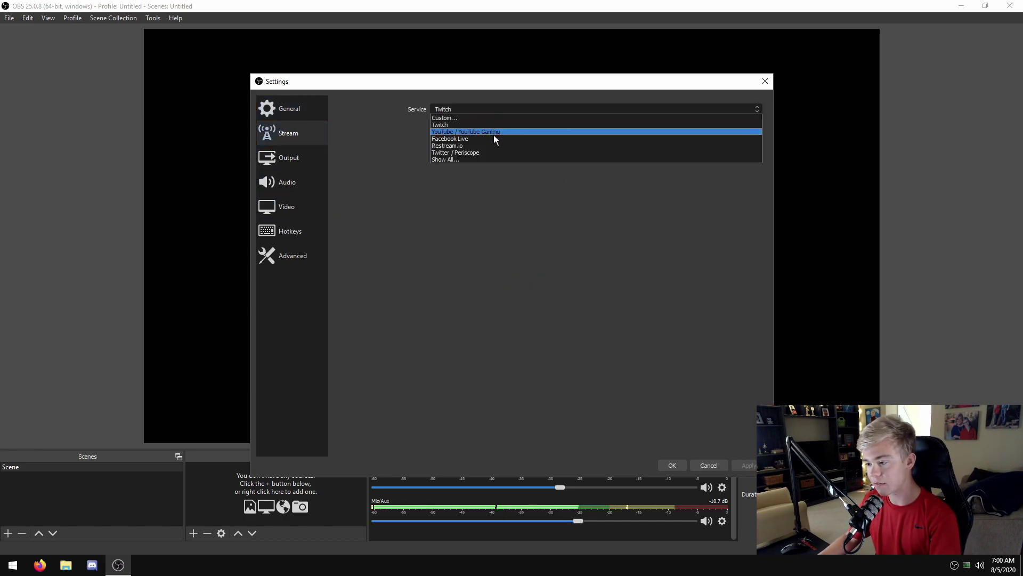
pyautogui.click(489, 124)
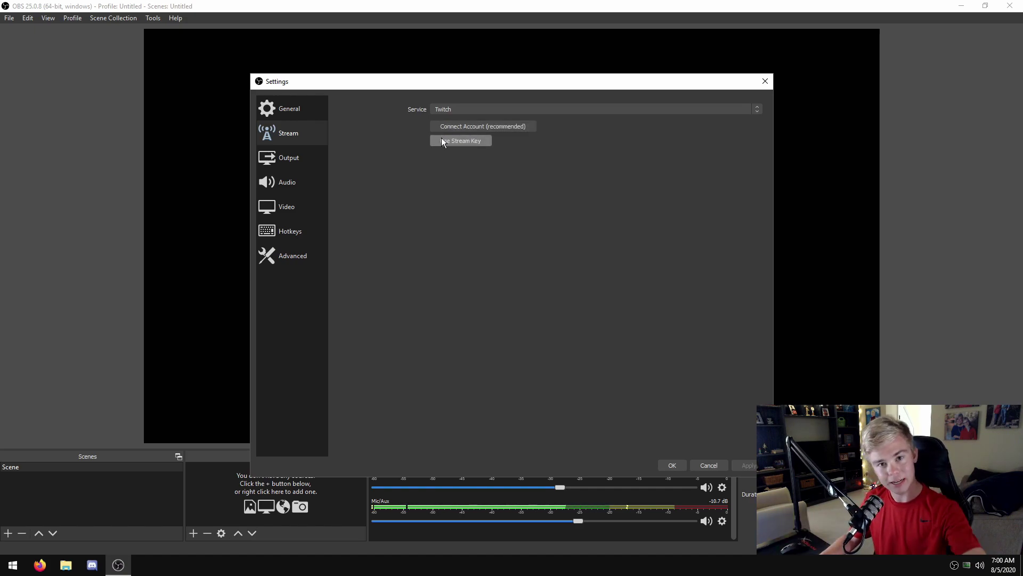
# Open the output settings, view the Simple output mode, and set Output Mode to Advanced.
pyautogui.click(315, 156)
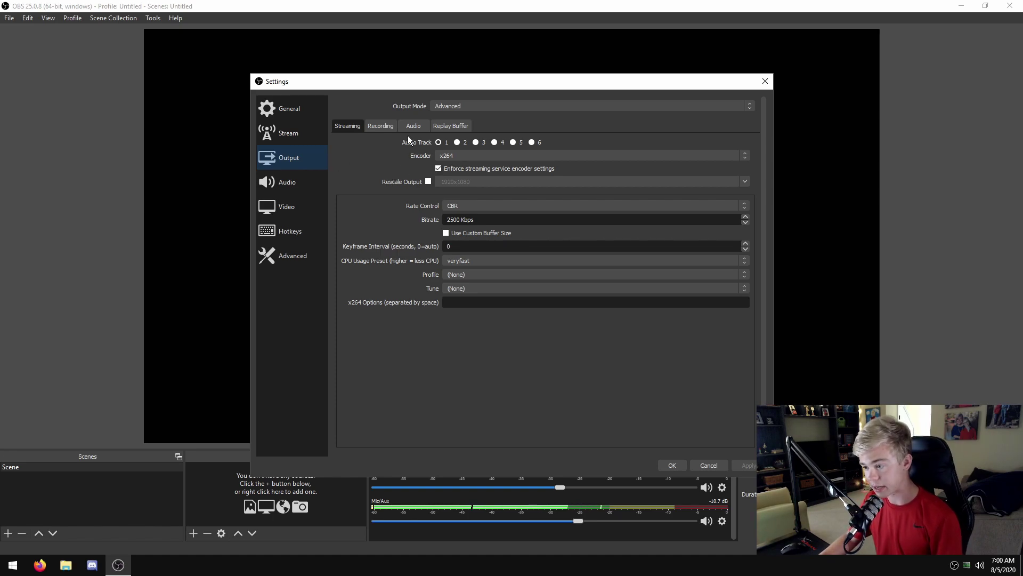
pyautogui.click(449, 106)
pyautogui.click(449, 115)
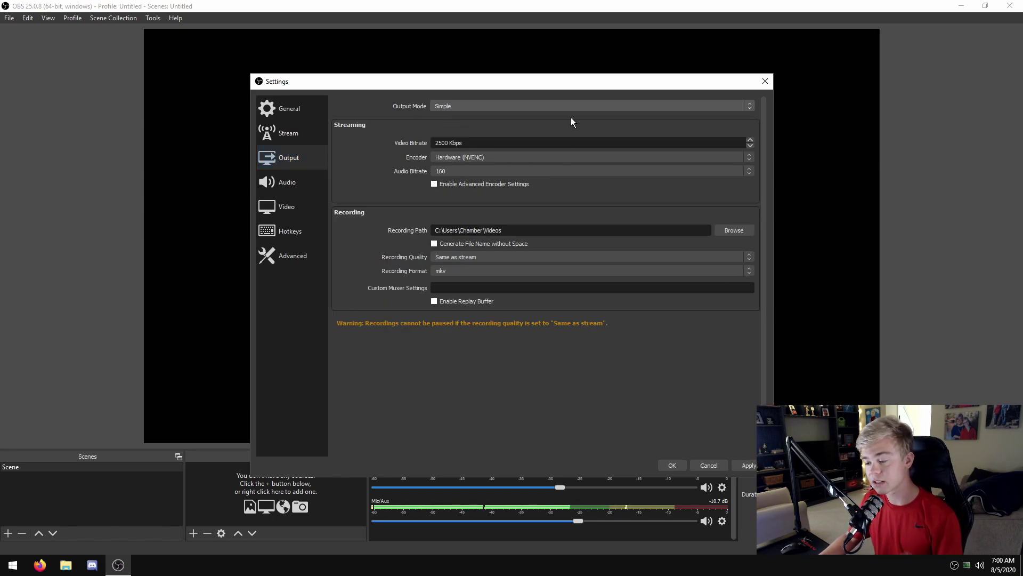
pyautogui.click(478, 111)
pyautogui.click(471, 120)
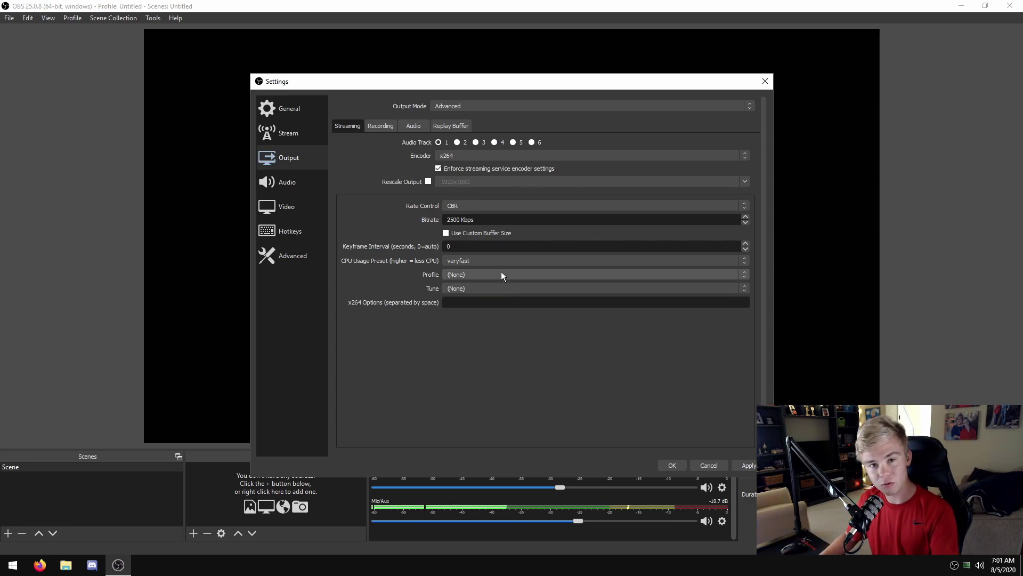
# Set the streaming encoder to NVIDIA NVENC H.264 (new).
pyautogui.click(458, 154)
pyautogui.click(458, 153)
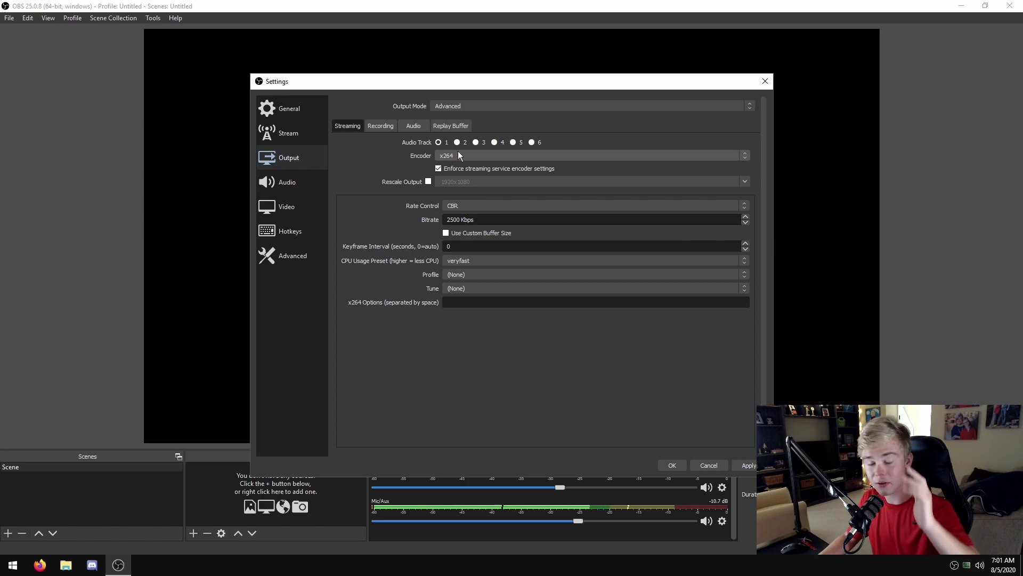
pyautogui.click(458, 154)
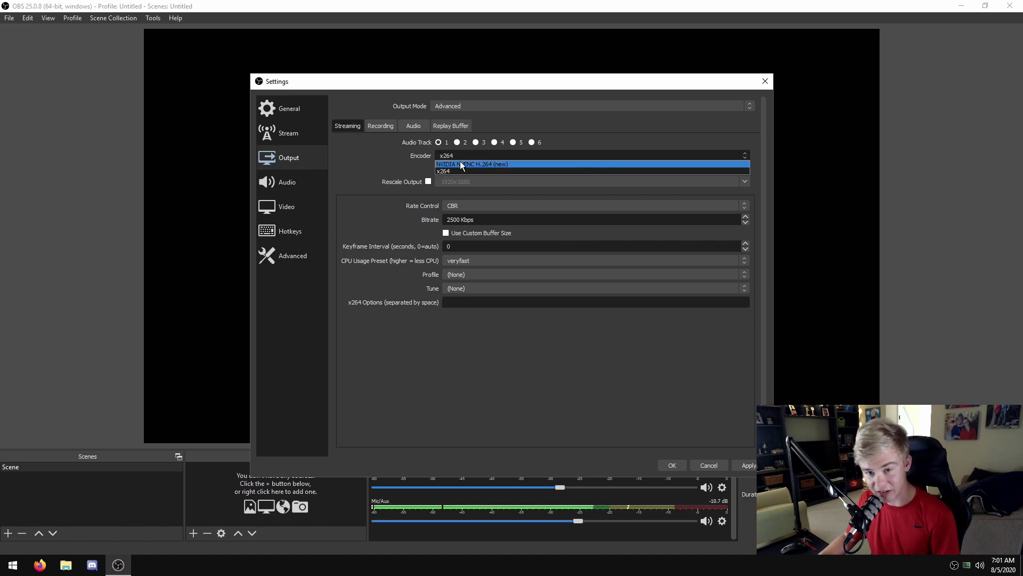
pyautogui.click(461, 164)
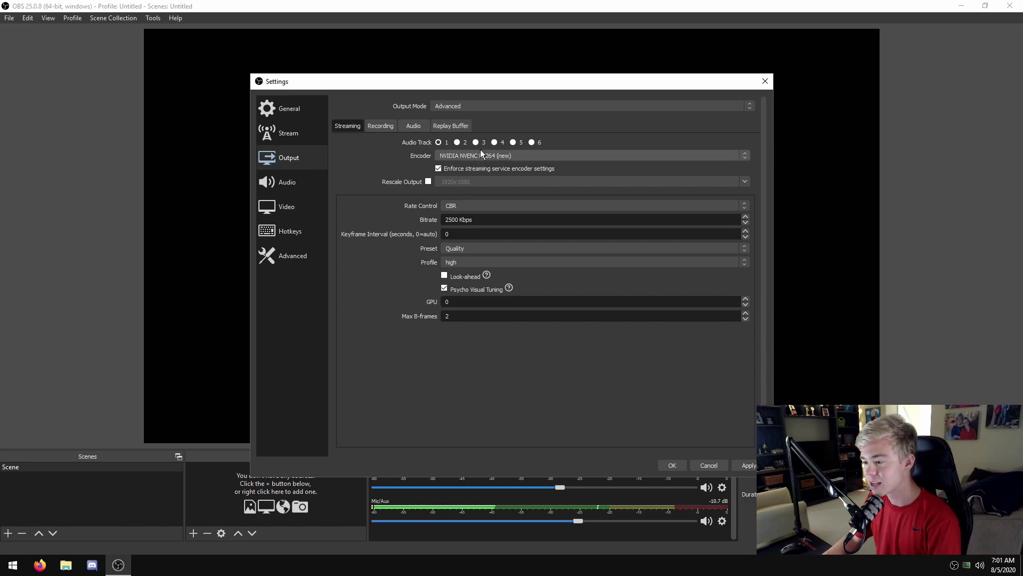
pyautogui.click(513, 159)
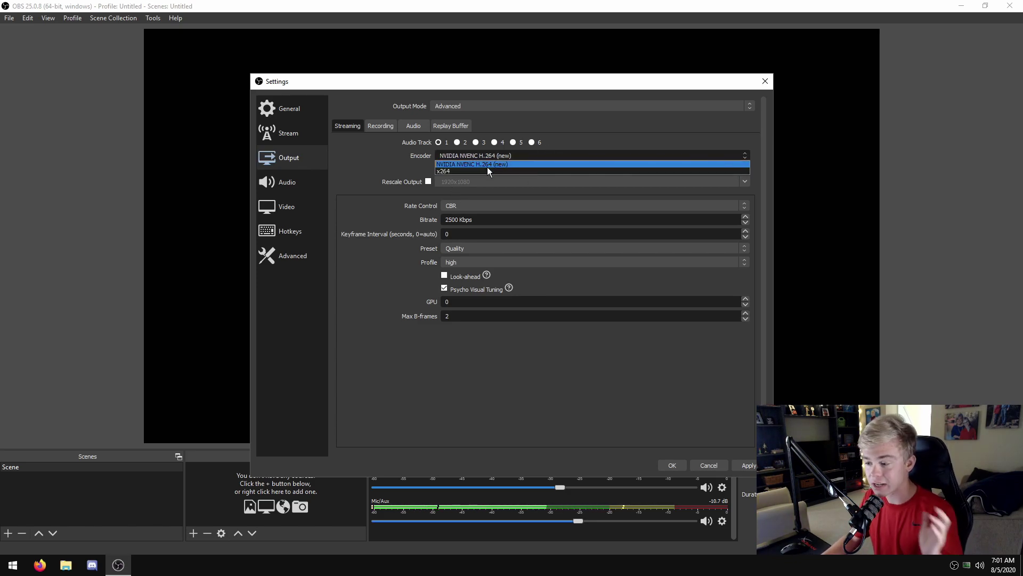
pyautogui.click(487, 167)
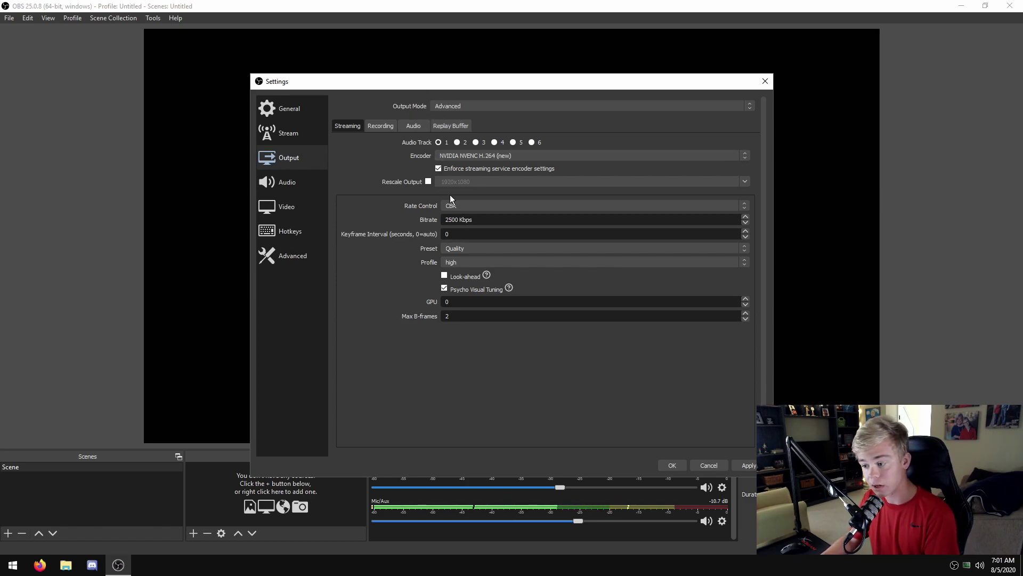
# Set the streaming bitrate to 6000 Kbps and apply the settings.
pyautogui.doubleClick(448, 219)
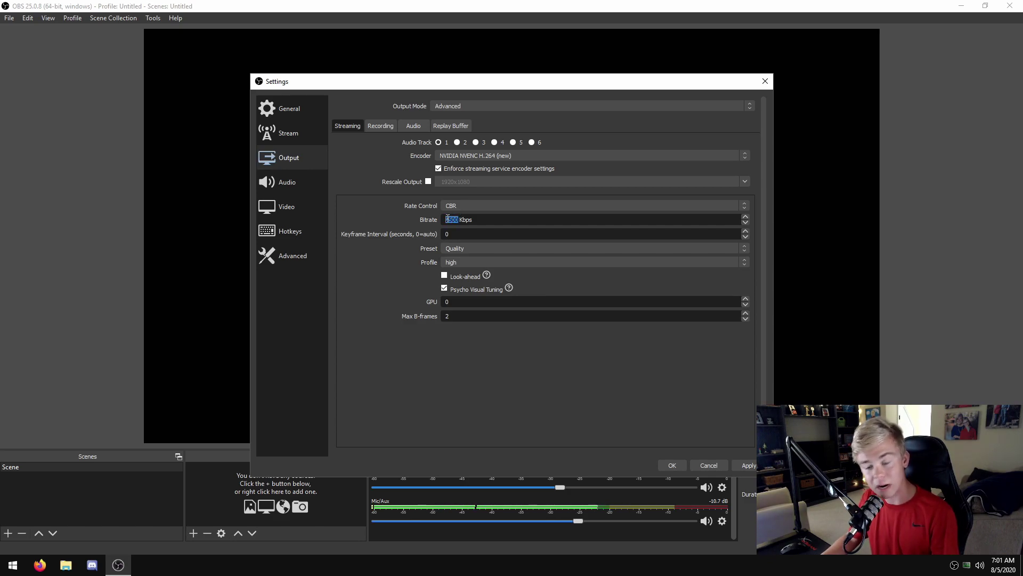
pyautogui.write('60')
pyautogui.click(746, 465)
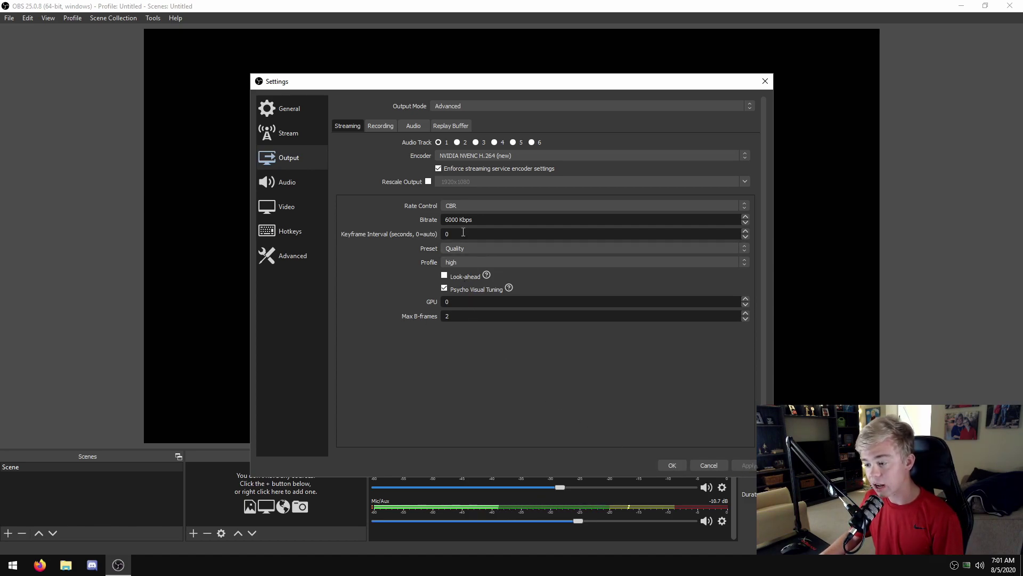
# Set the streaming bitrate to 4500 Kbps.
pyautogui.moveTo(457, 223); pyautogui.dragTo(448, 221)
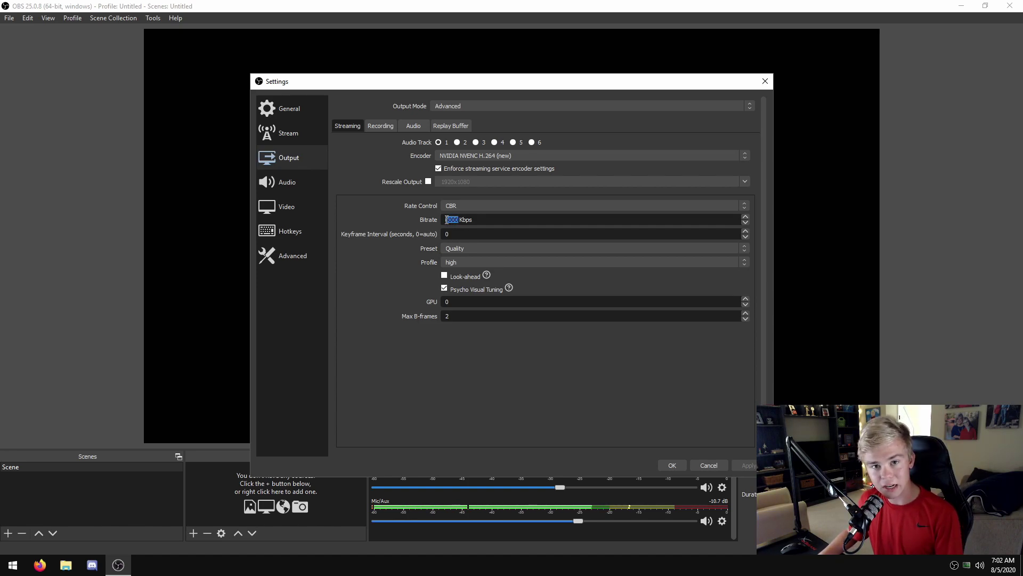
pyautogui.press('BackSpace')
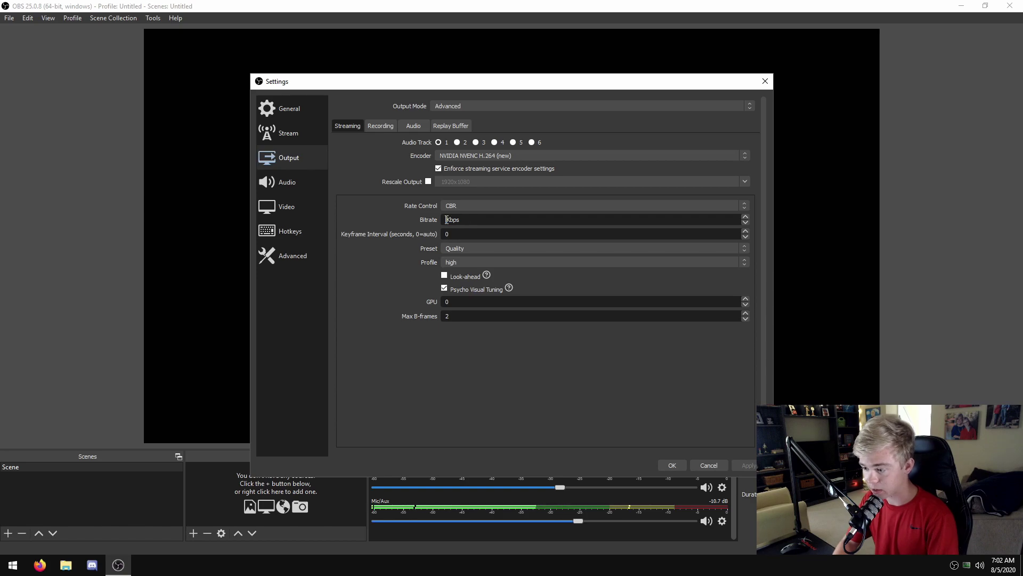
pyautogui.write('4500')
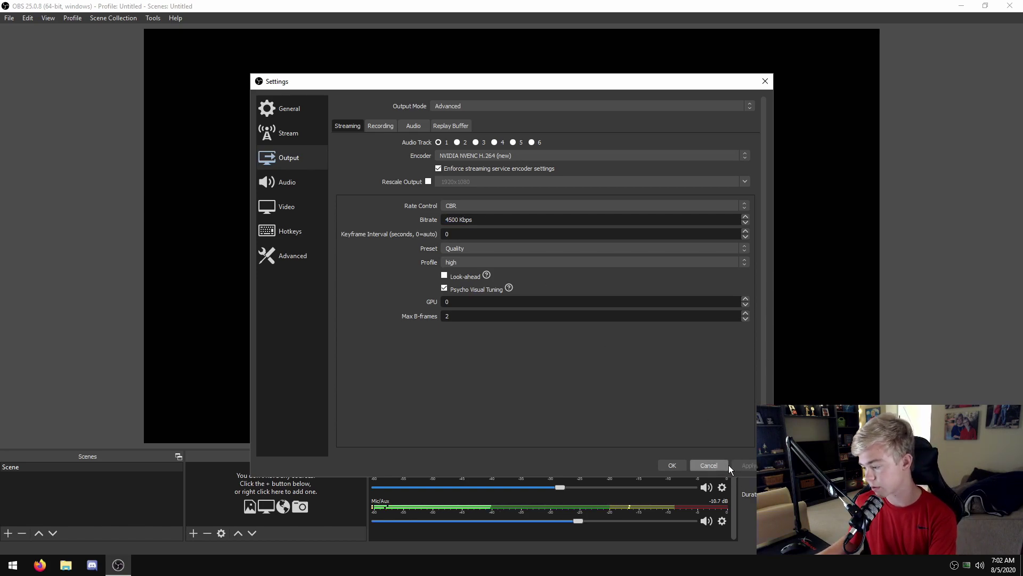
# Set the streaming encoder's keyframe interval to 2 seconds.
pyautogui.click(454, 234)
pyautogui.press('BackSpace')
pyautogui.write('2')
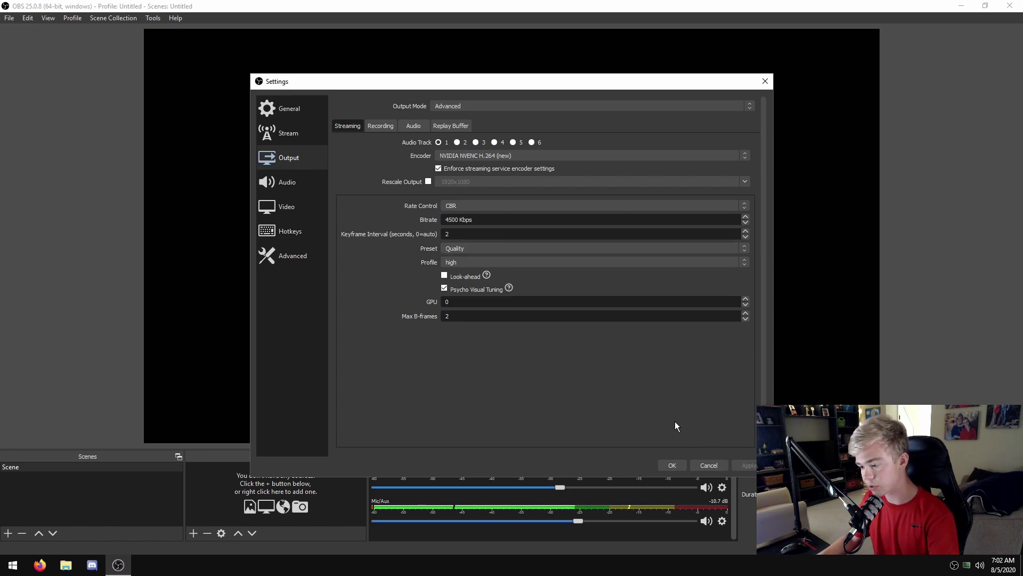
# Choose the Quality preset and the high profile for the streaming encoder.
pyautogui.click(462, 248)
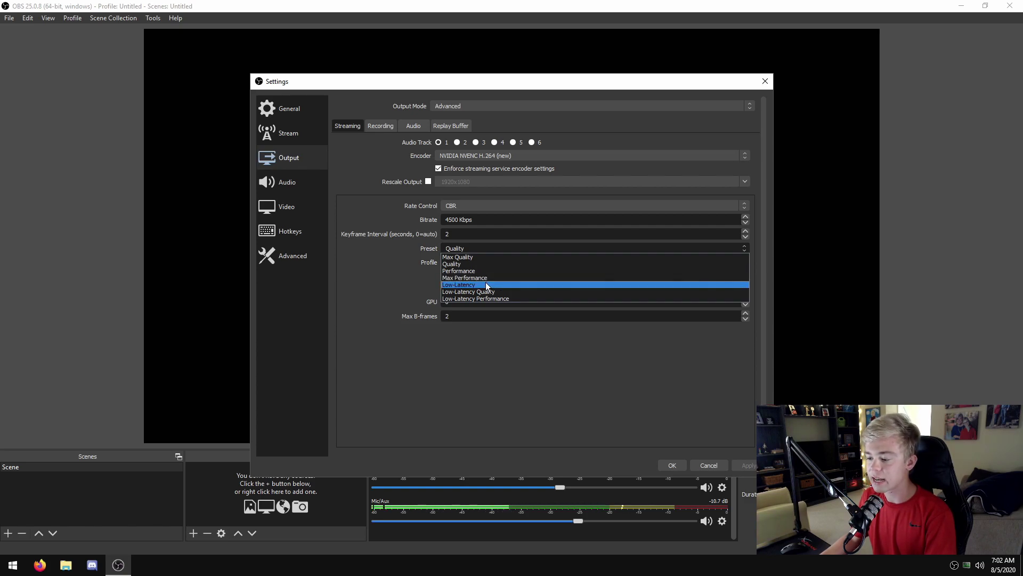
pyautogui.click(462, 264)
pyautogui.click(462, 263)
pyautogui.click(462, 263)
pyautogui.click(463, 262)
pyautogui.click(461, 270)
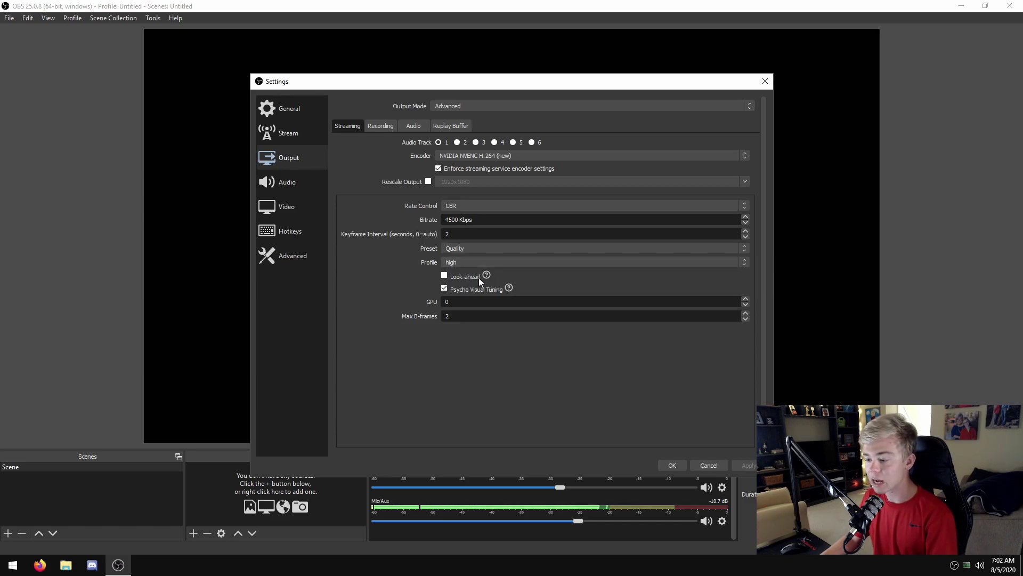
# Examine the streaming encoder's look-ahead, psycho visual tuning, bitrate and max B-frames settings.
pyautogui.click(468, 315)
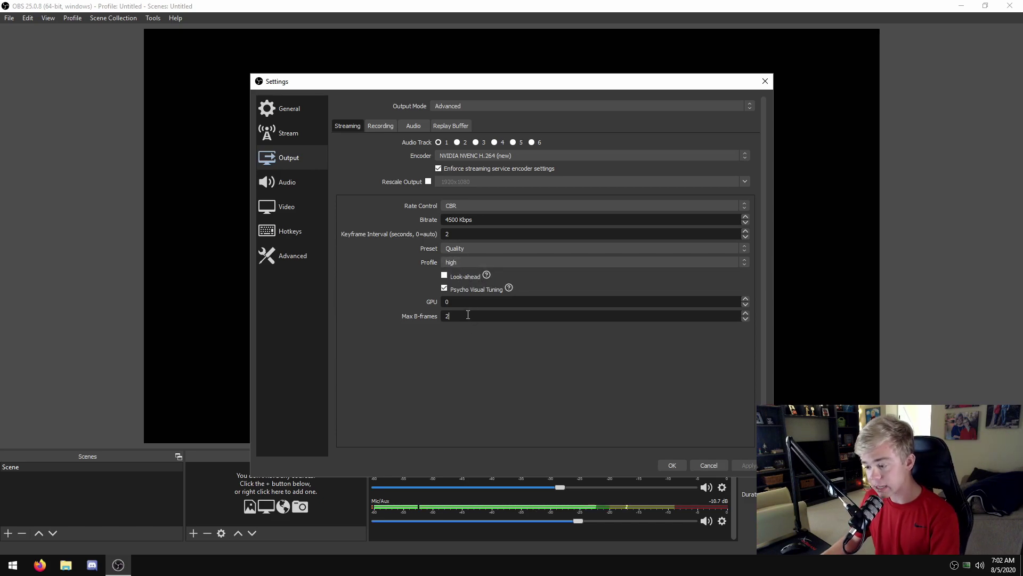
pyautogui.moveTo(464, 315); pyautogui.dragTo(437, 318)
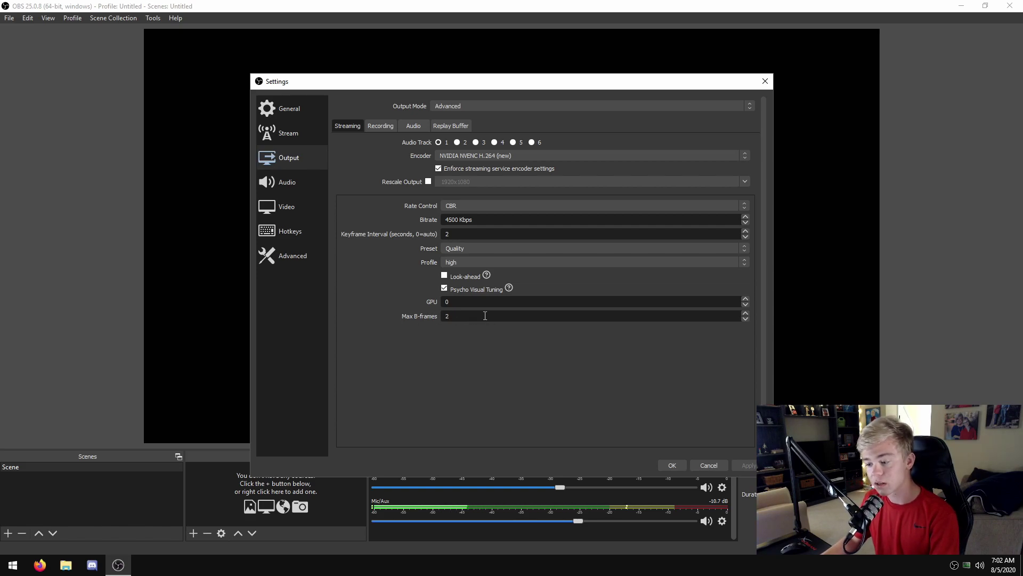
pyautogui.click(421, 305)
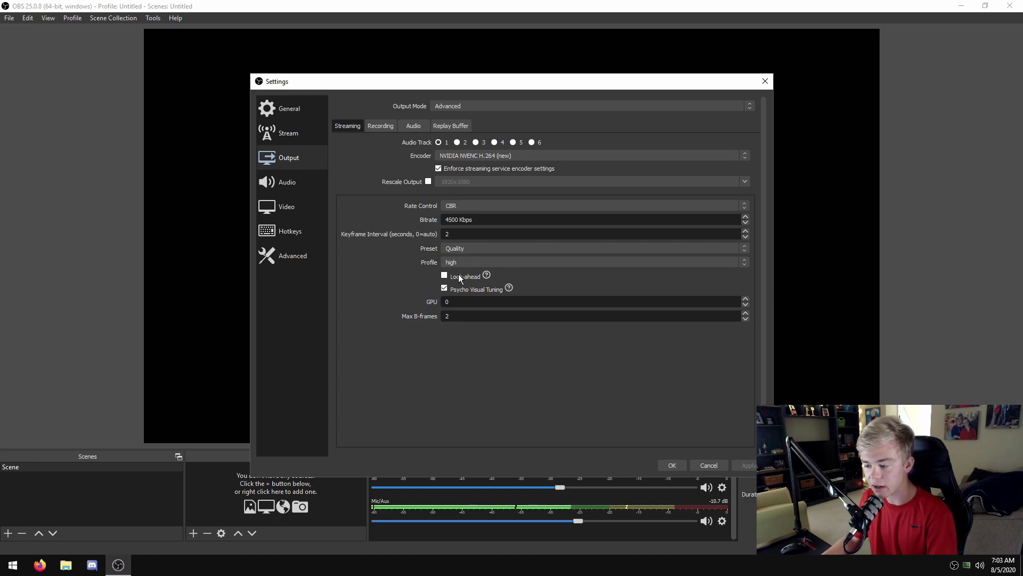
pyautogui.moveTo(459, 276)
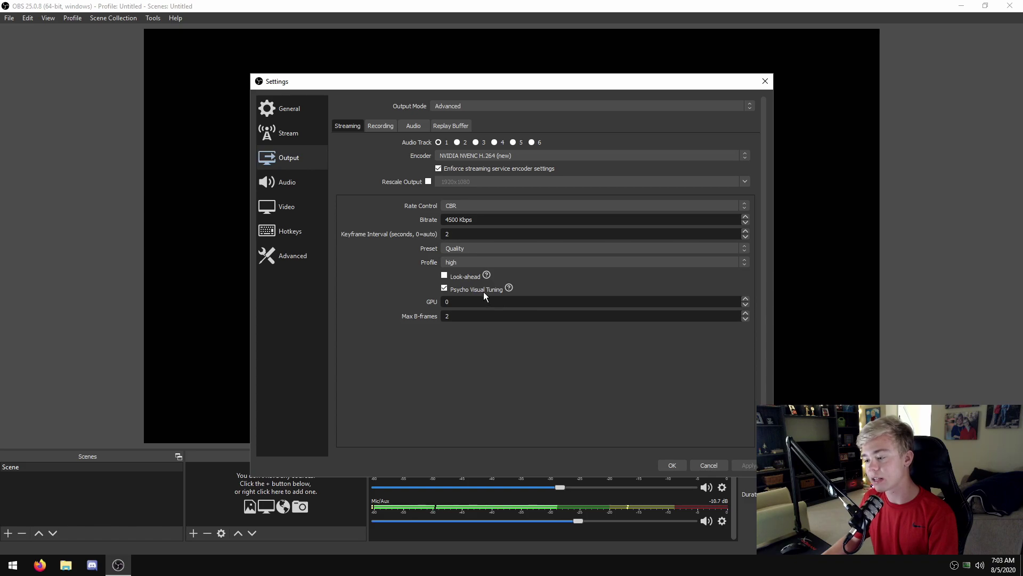
pyautogui.moveTo(484, 292)
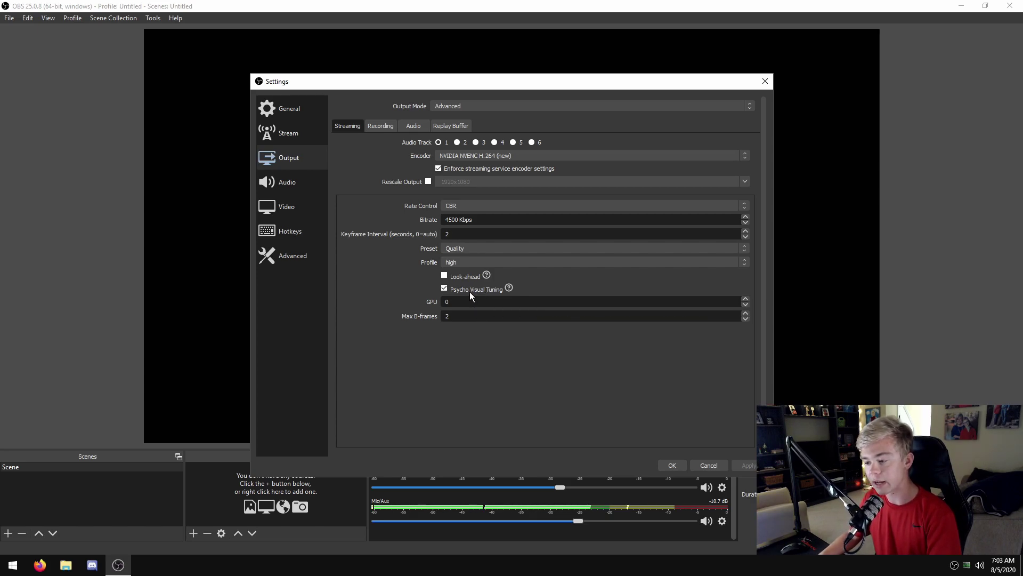
pyautogui.doubleClick(453, 219)
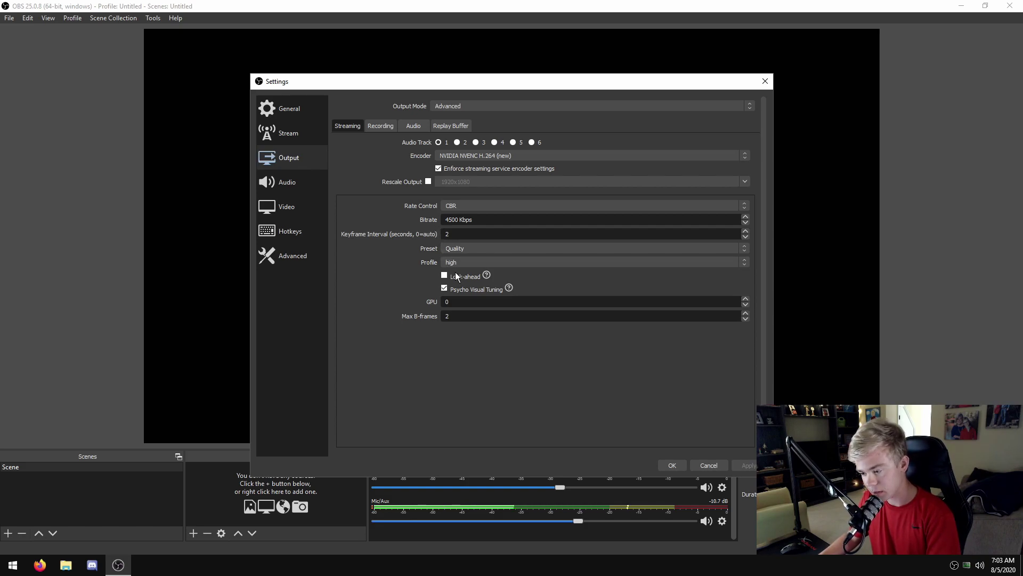
pyautogui.doubleClick(446, 317)
pyautogui.click(461, 313)
# Set the streaming encoder's GPU index to 0 and apply the output settings.
pyautogui.click(461, 303)
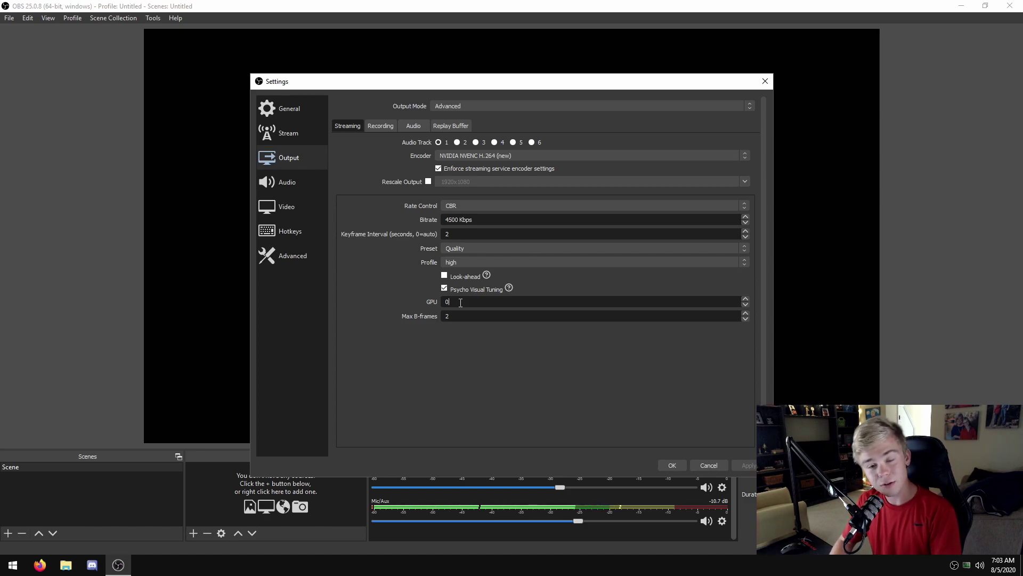
pyautogui.press('BackSpace')
pyautogui.write('1')
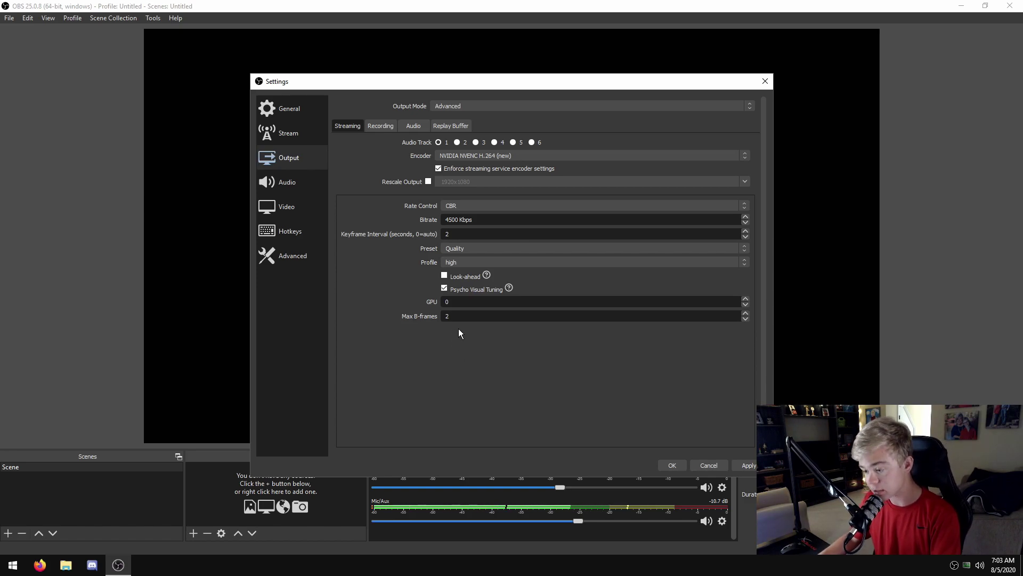
pyautogui.click(746, 465)
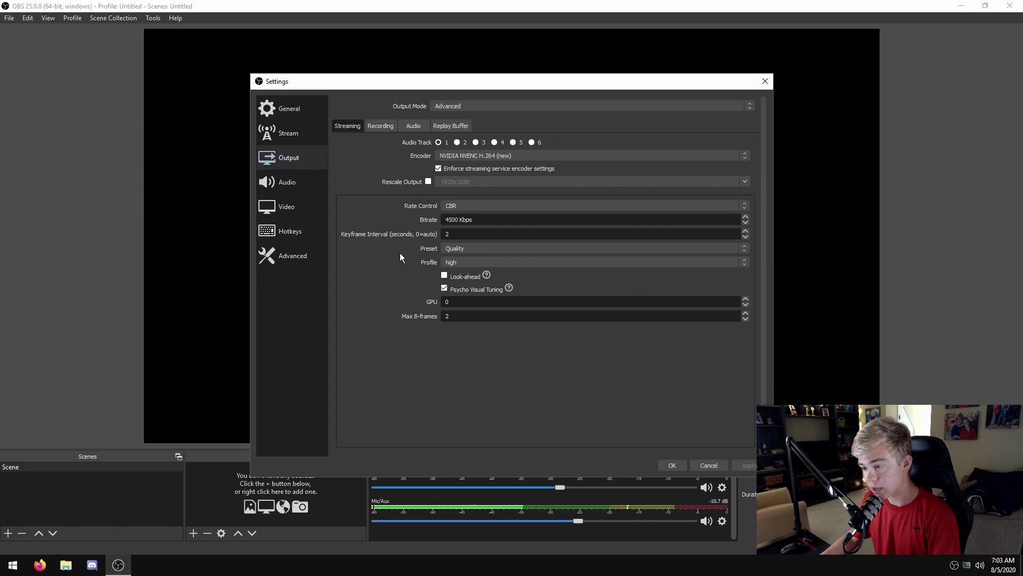
# Open the recording output settings and set the recording format to mp4.
pyautogui.click(382, 126)
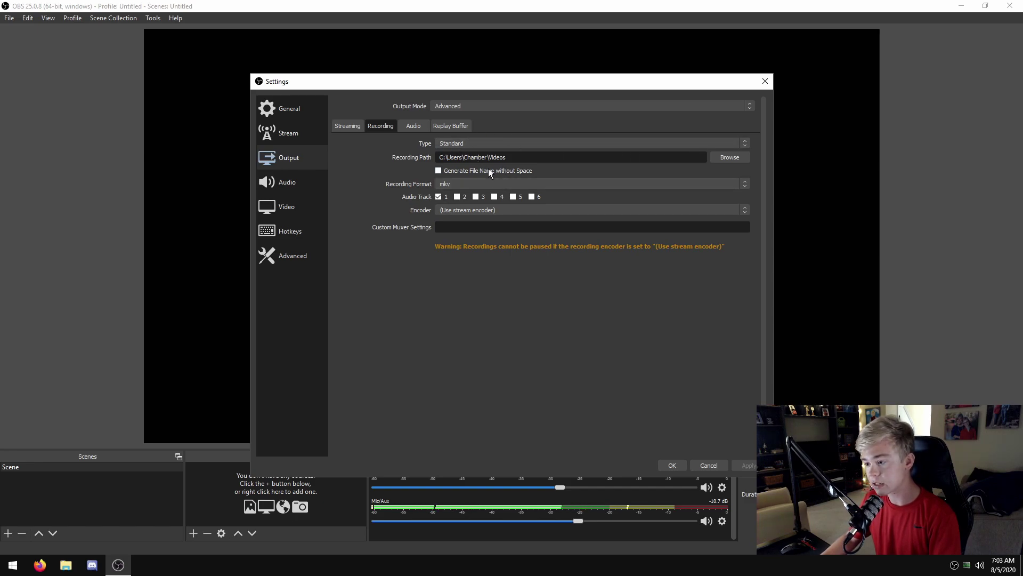
pyautogui.click(482, 183)
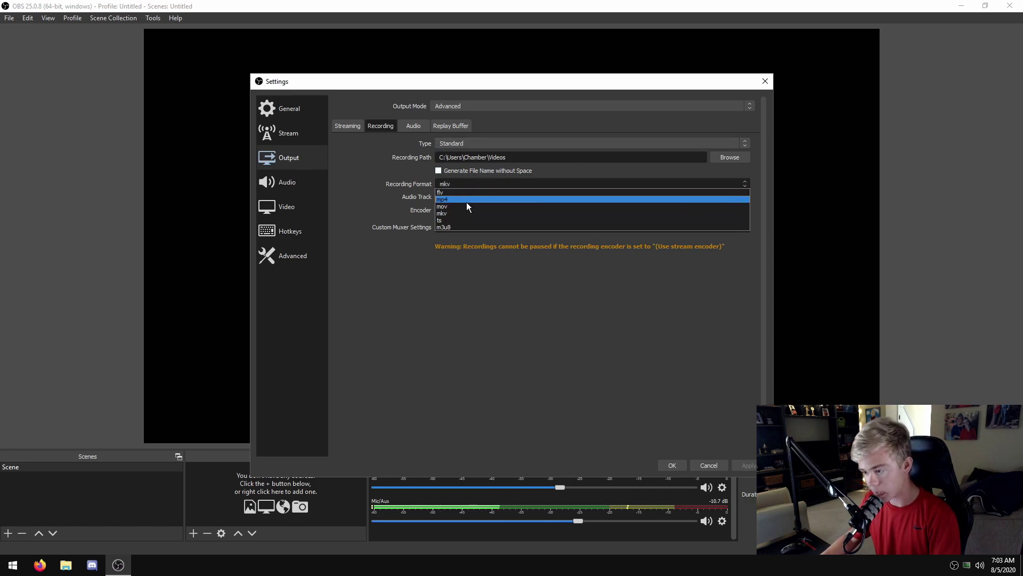
pyautogui.click(459, 200)
pyautogui.click(459, 184)
pyautogui.click(458, 200)
pyautogui.click(459, 185)
pyautogui.click(456, 197)
# Set the recording encoder to NVIDIA NVENC H.264 (new) with a bitrate of 50000 Kbps.
pyautogui.click(459, 210)
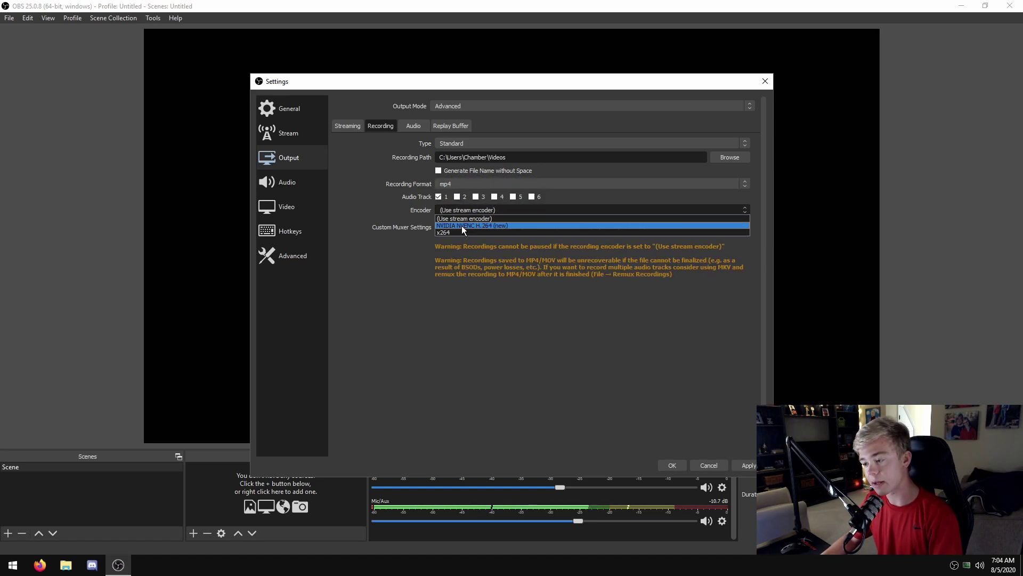
pyautogui.click(462, 225)
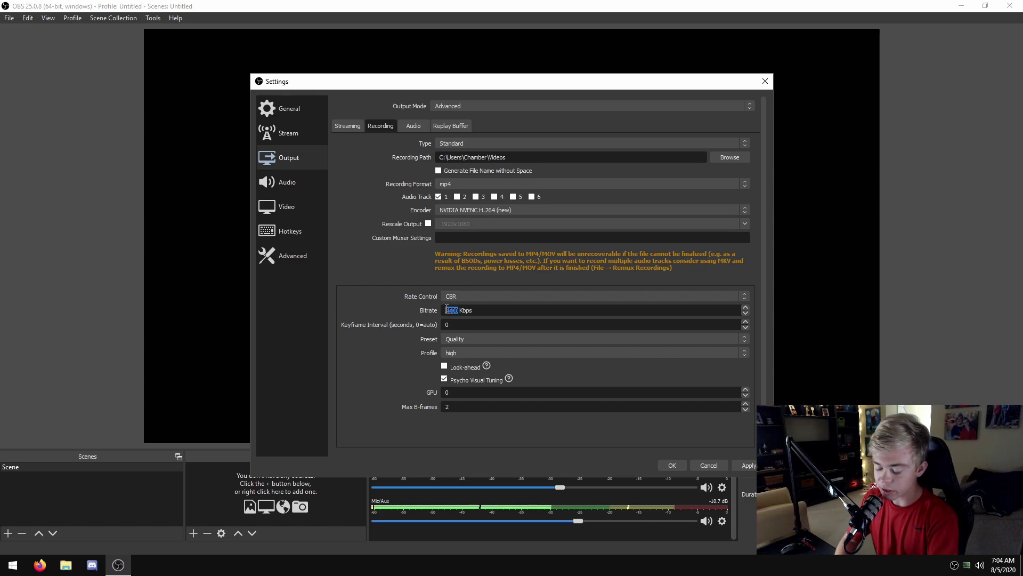
pyautogui.write('400')
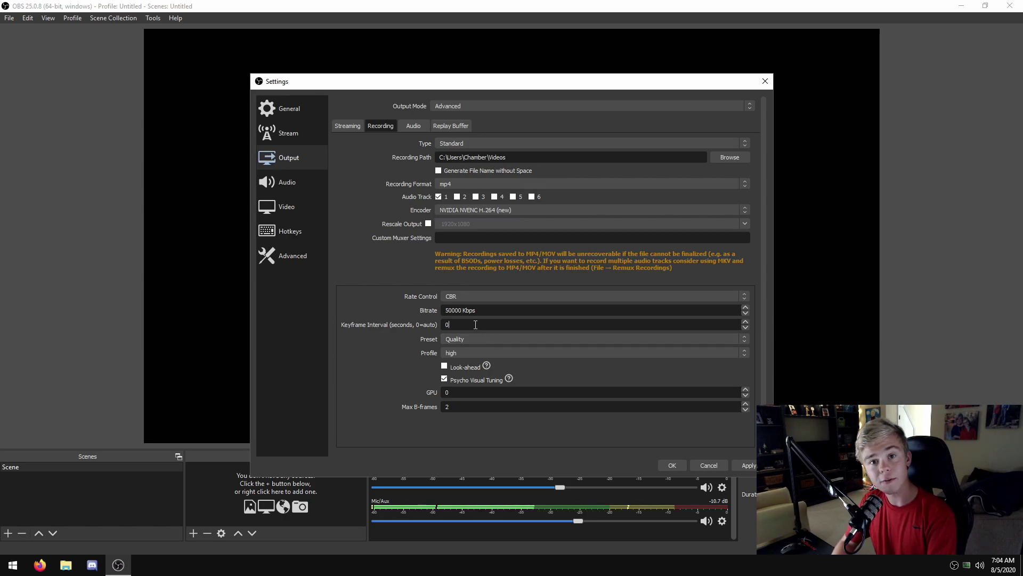
# Set the recording keyframe interval to 2 seconds and the preset to Quality, and apply the settings.
pyautogui.click(456, 336)
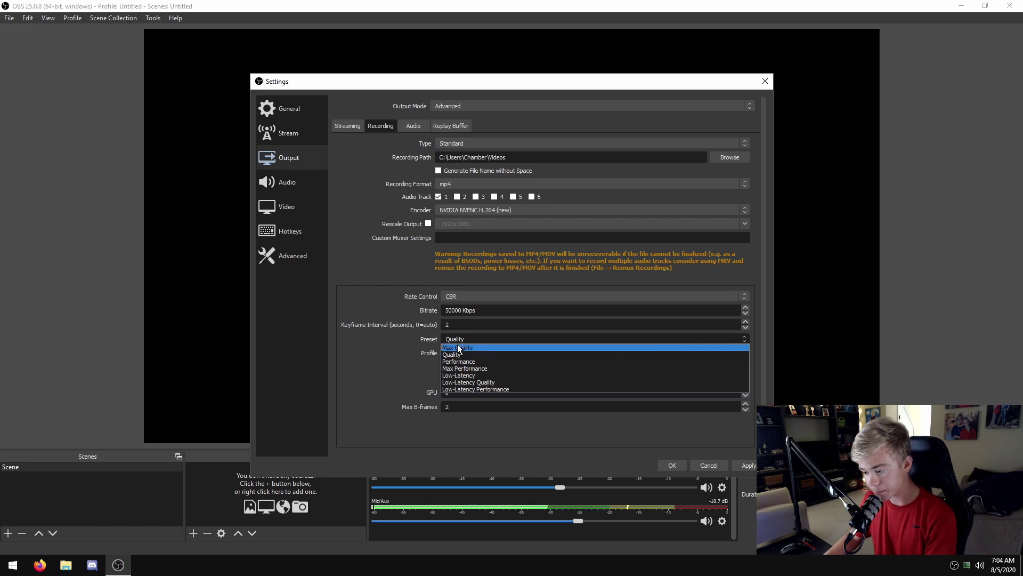
pyautogui.click(458, 348)
pyautogui.click(462, 341)
pyautogui.click(463, 355)
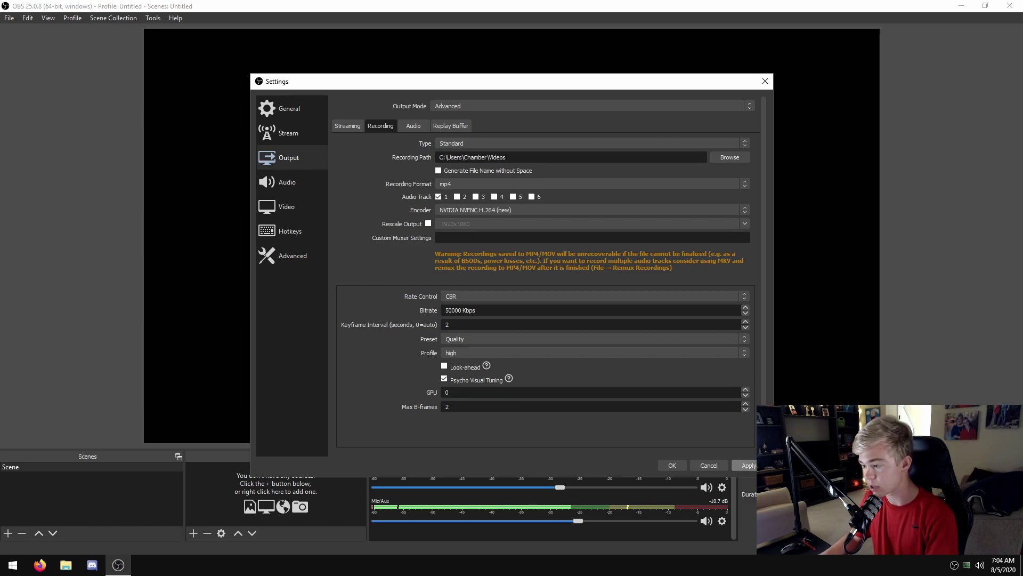
# View the recording folder chooser without changing the path, and check the audio bitrate options for Track 1.
pyautogui.click(732, 158)
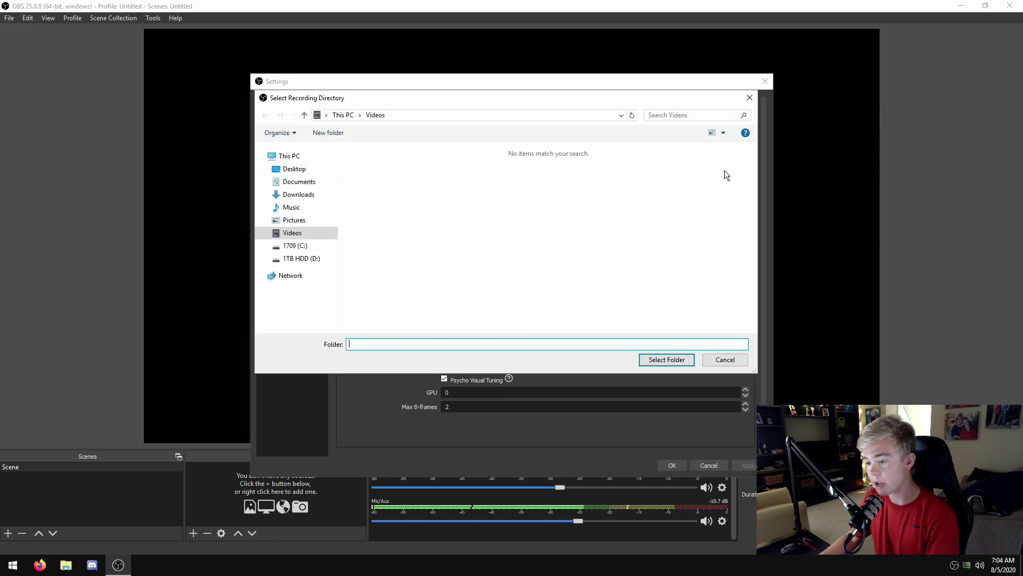
pyautogui.click(713, 364)
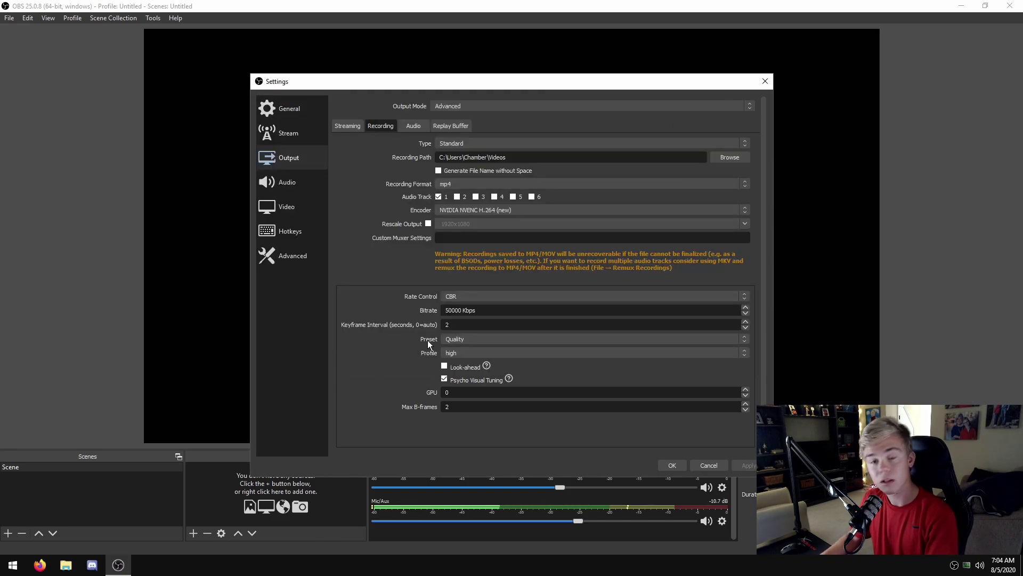
pyautogui.click(413, 126)
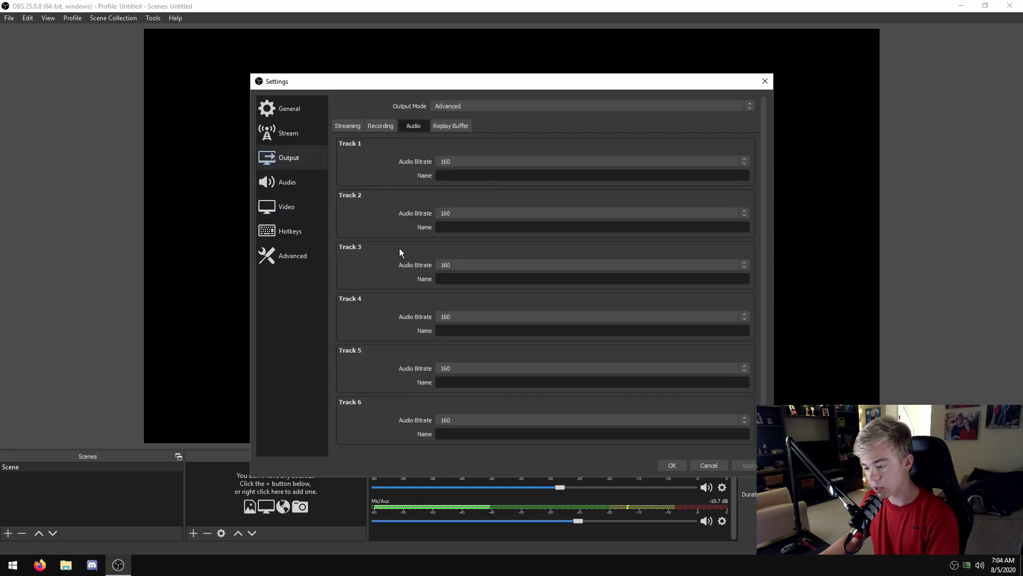
pyautogui.click(466, 162)
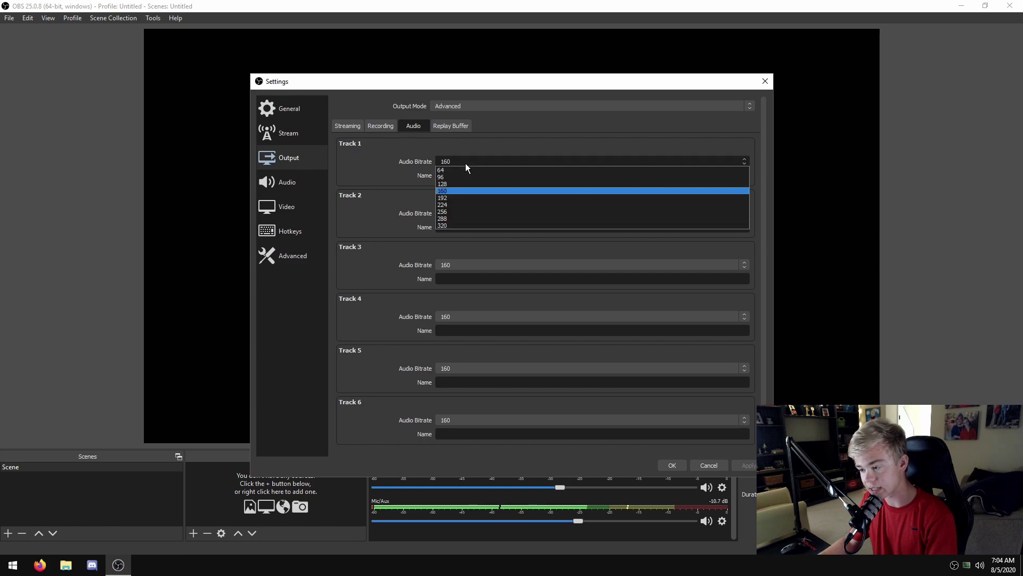
pyautogui.click(466, 163)
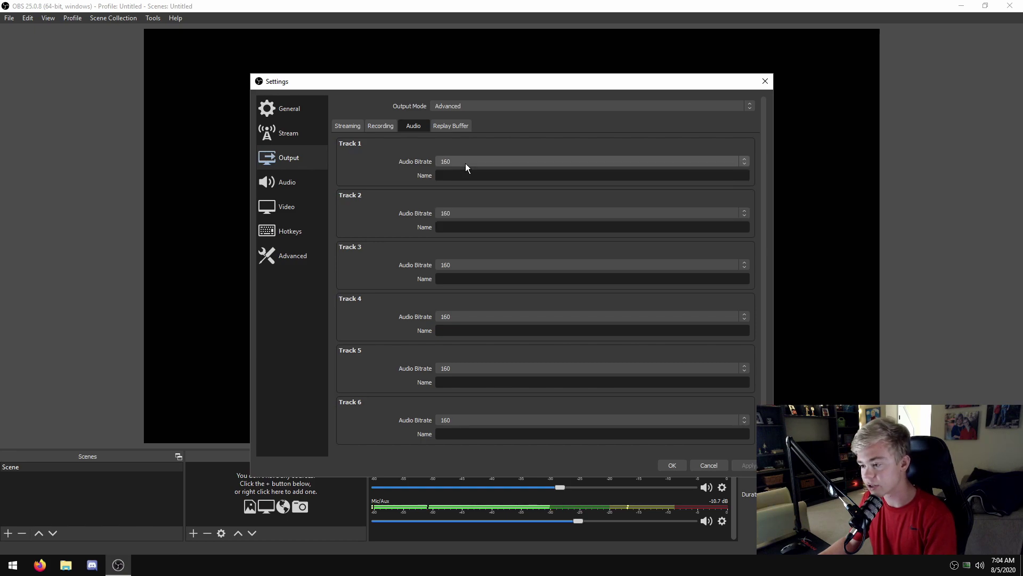
# Enable the replay buffer with a maximum replay time of 60 s and apply the settings.
pyautogui.click(457, 128)
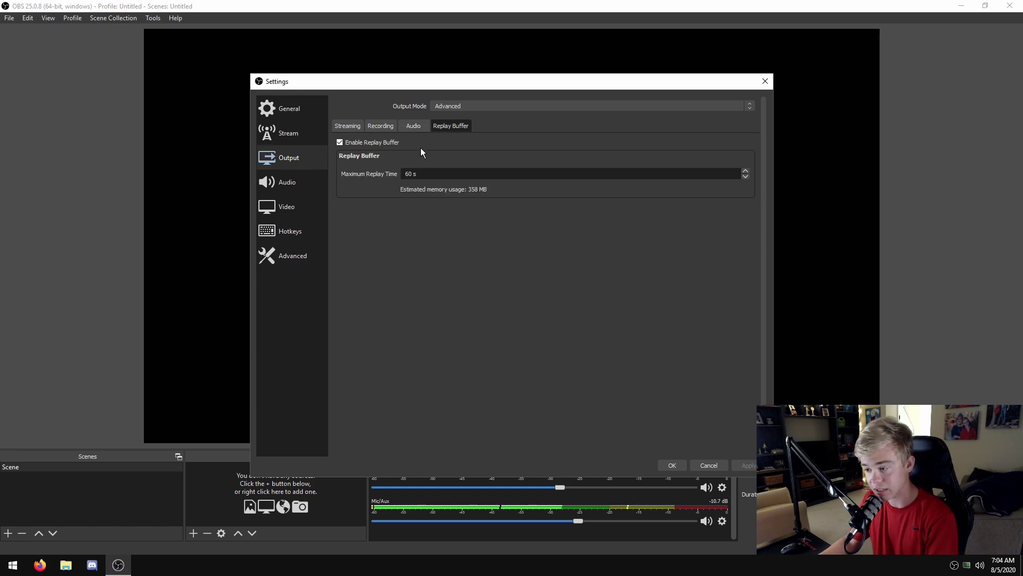
pyautogui.click(357, 144)
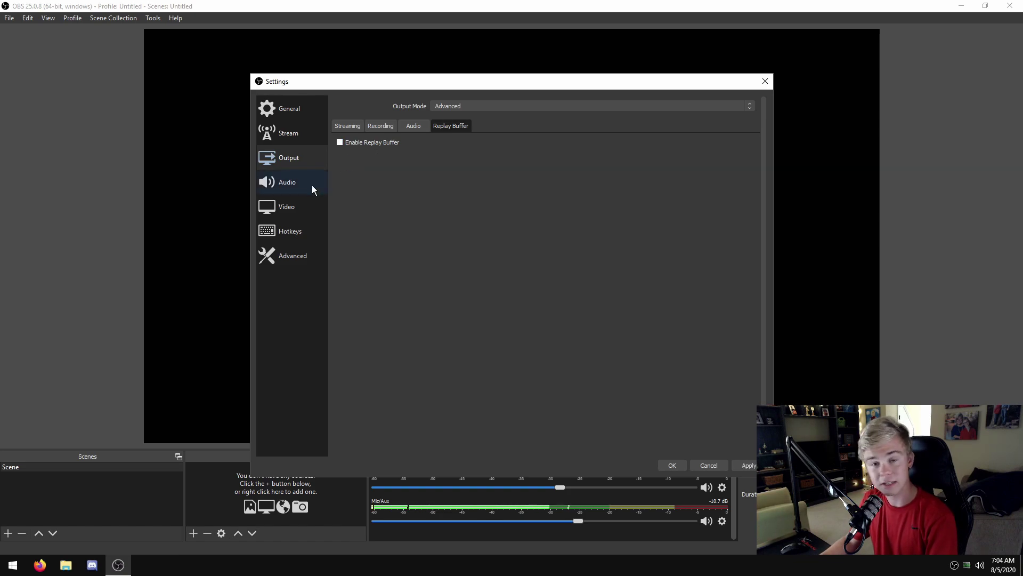
pyautogui.click(363, 146)
pyautogui.click(409, 176)
pyautogui.press('BackSpace')
pyautogui.write('2')
pyautogui.press('BackSpace')
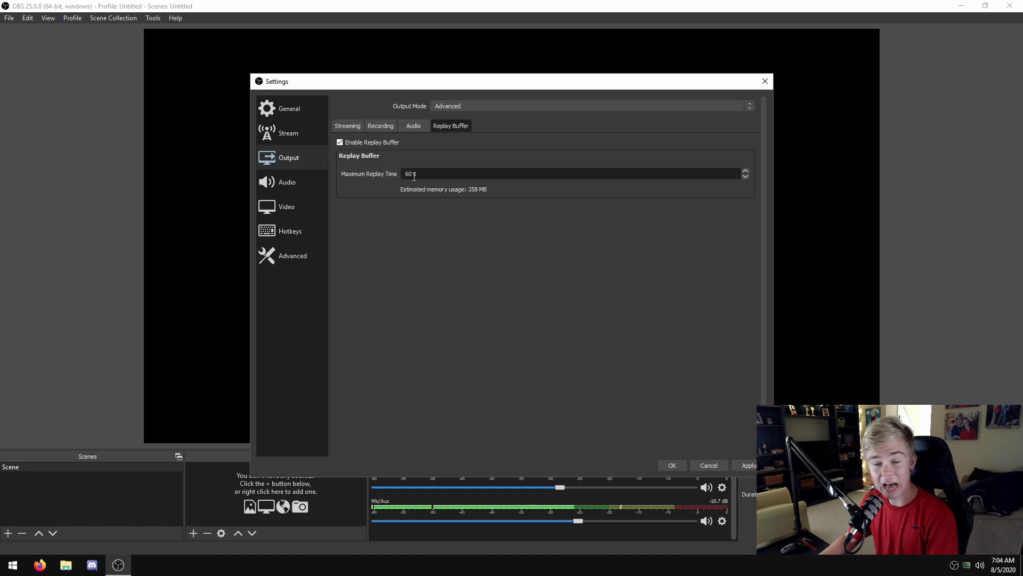
pyautogui.click(381, 124)
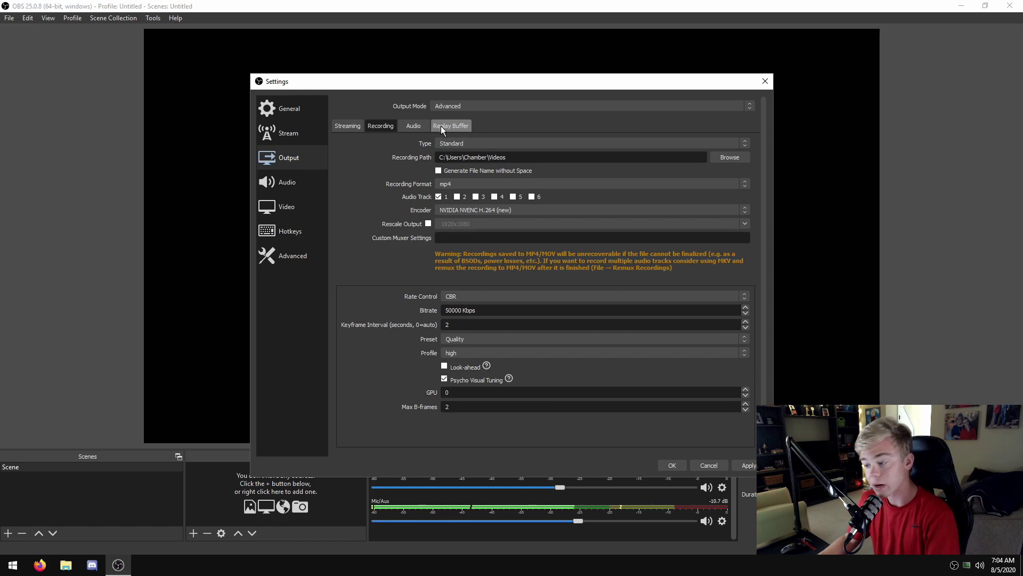
pyautogui.click(440, 126)
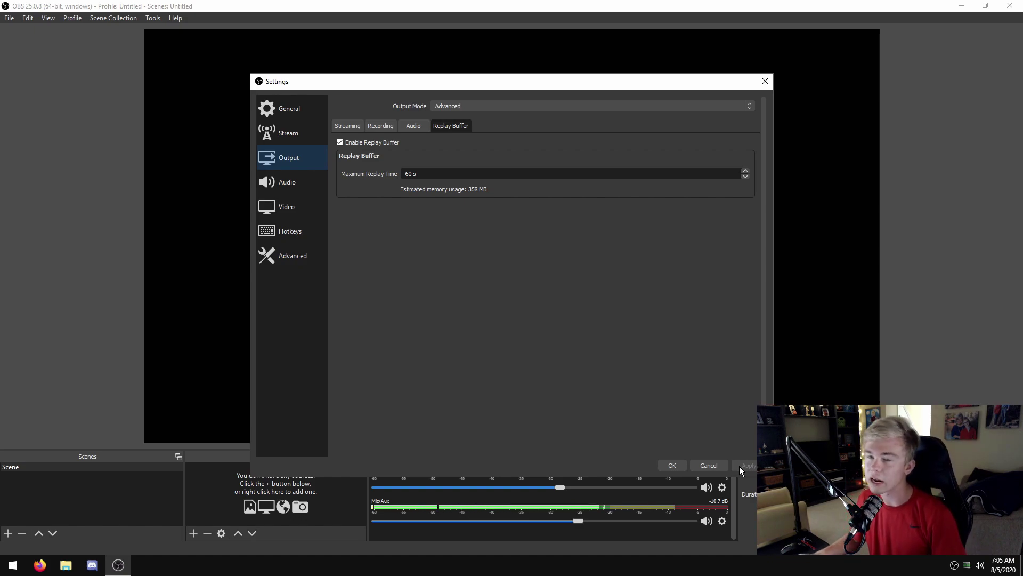
# Set the audio sample rate to 48 kHz, apply it, and choose Stereo channels.
pyautogui.click(318, 186)
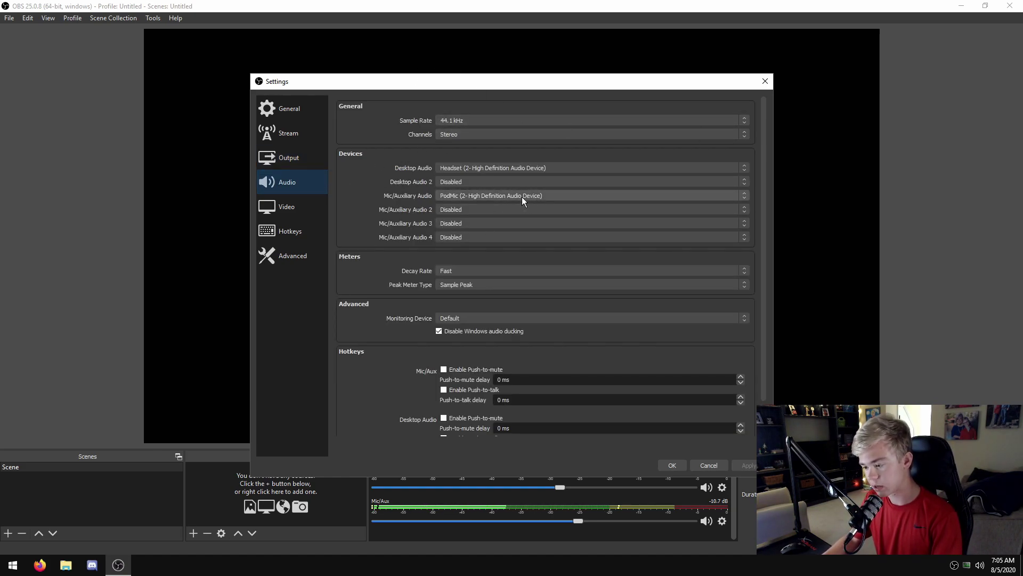
pyautogui.click(463, 121)
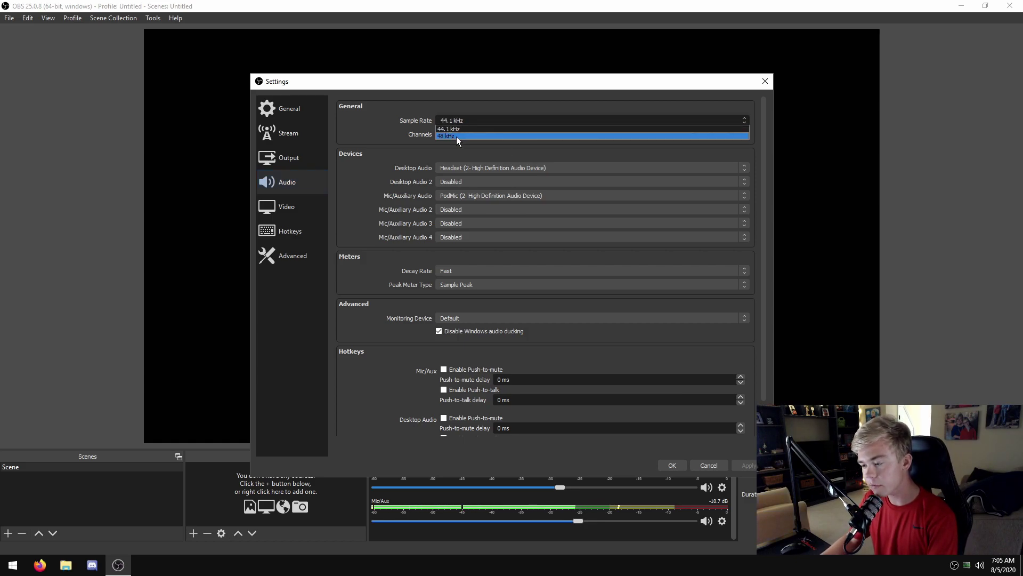
pyautogui.click(455, 136)
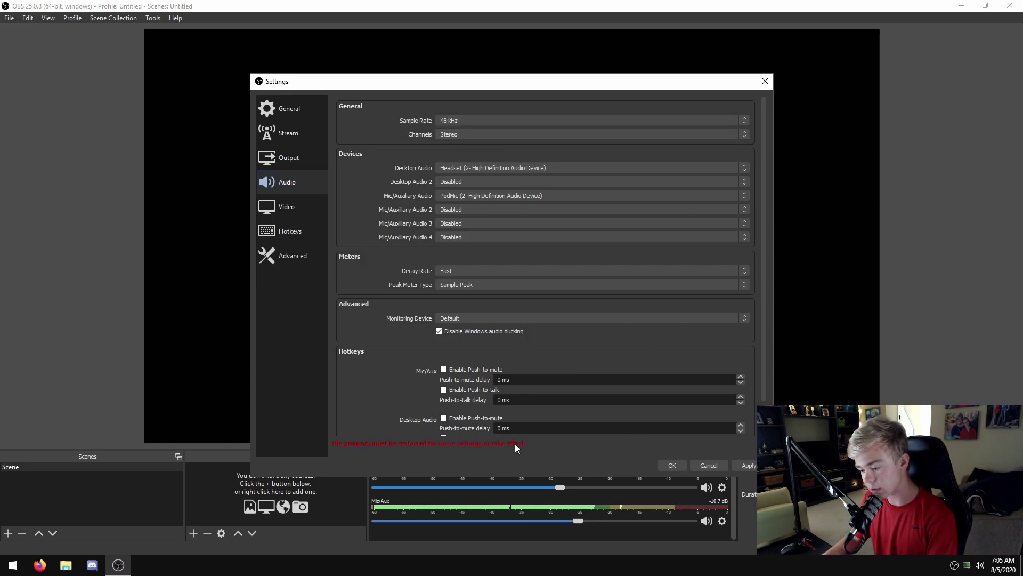
pyautogui.click(747, 465)
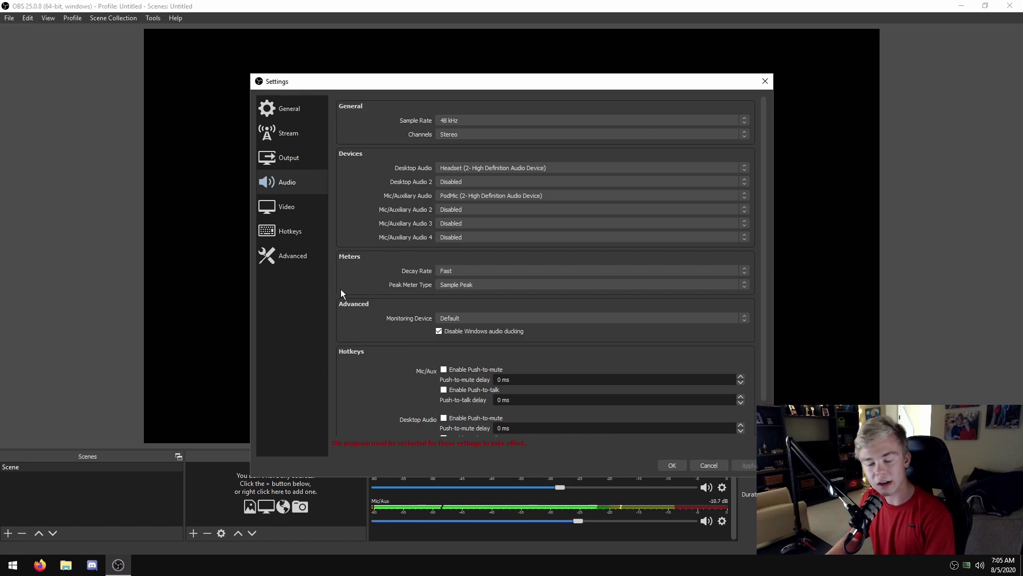
pyautogui.click(466, 135)
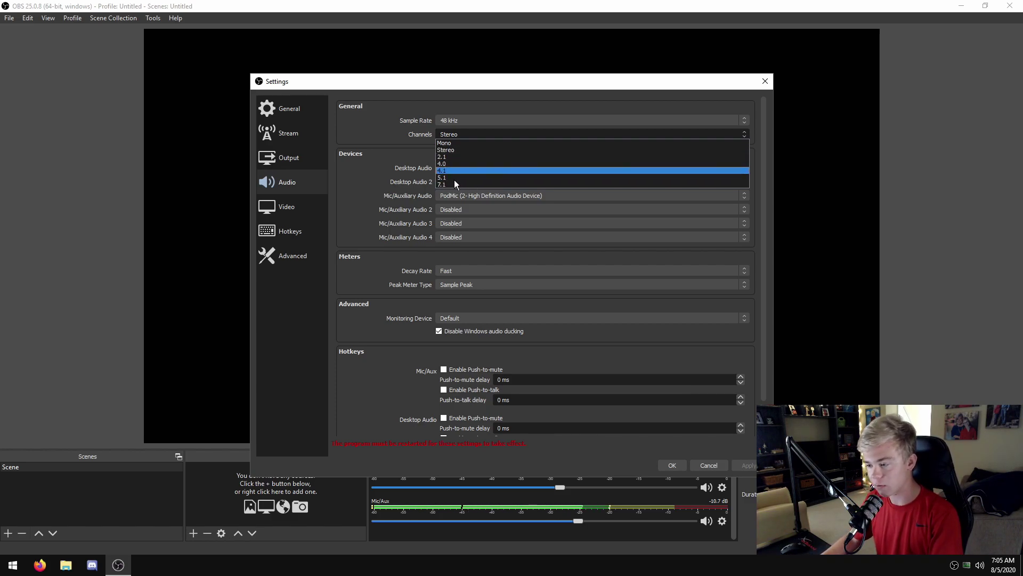
pyautogui.click(460, 148)
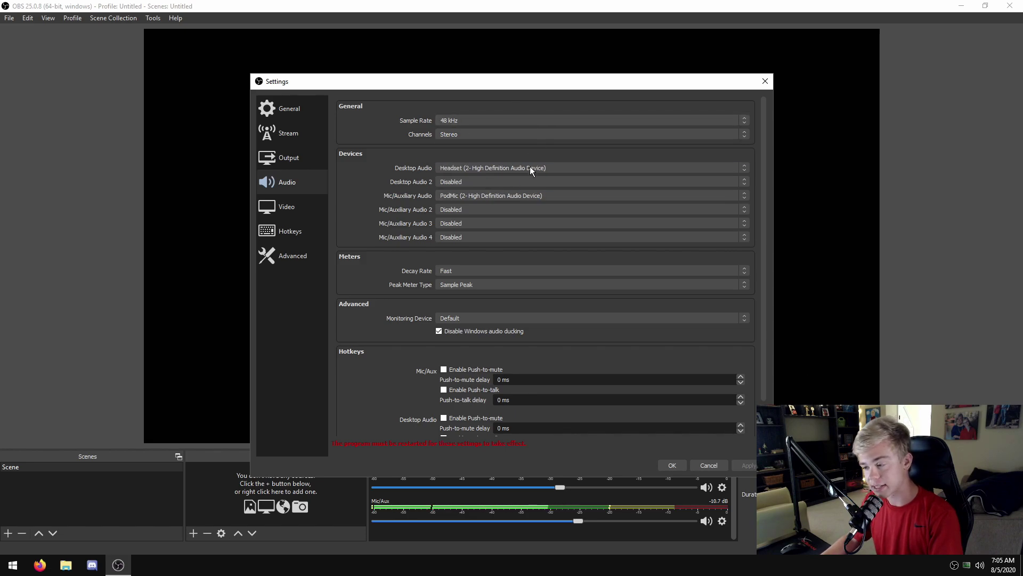
# Select Headset (2- High Definition Audio Device) as the Desktop Audio device and review the Mic/Auxiliary device assignments.
pyautogui.click(468, 170)
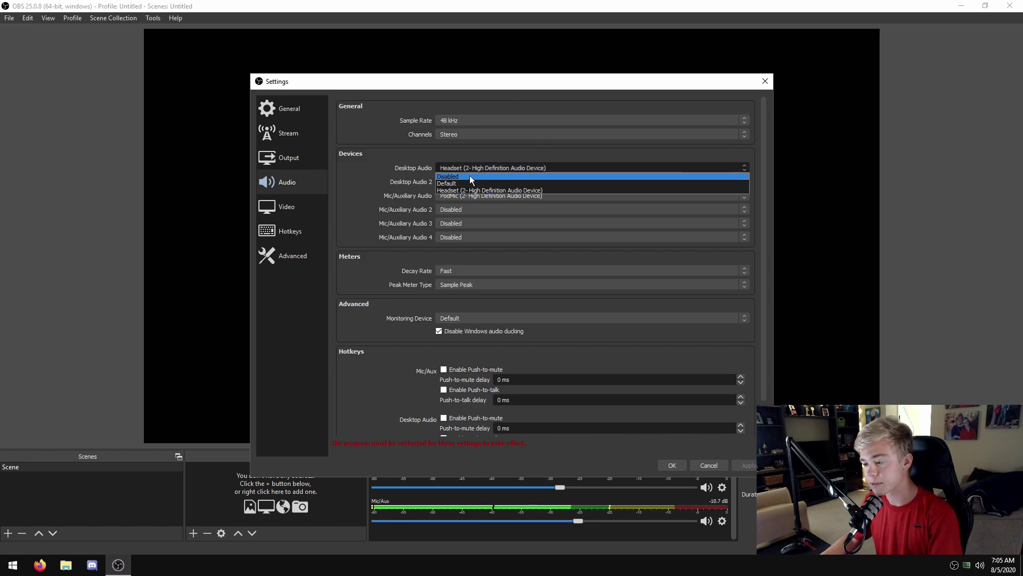
pyautogui.click(469, 190)
pyautogui.click(468, 196)
pyautogui.click(465, 214)
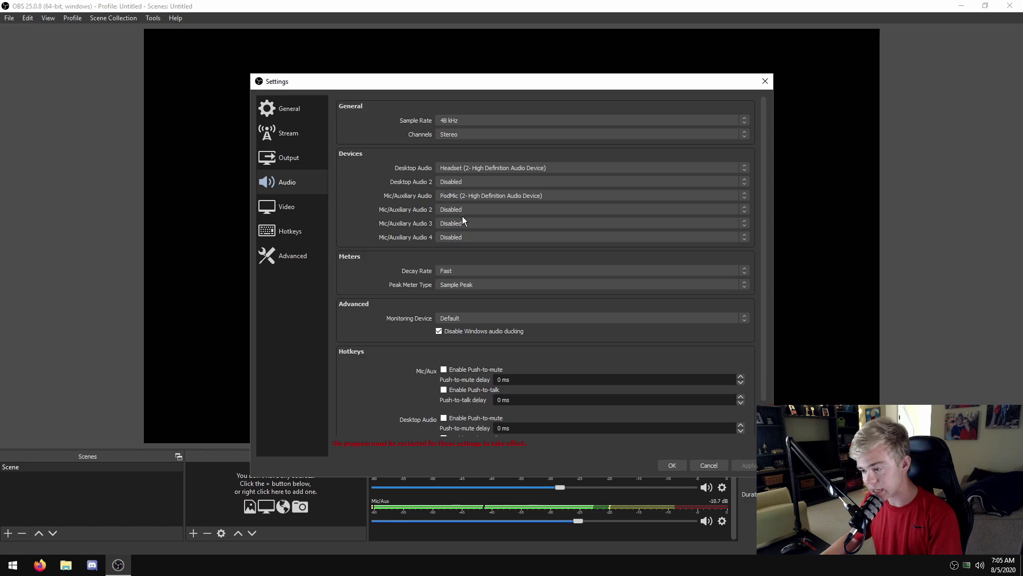
pyautogui.click(454, 210)
pyautogui.click(454, 210)
pyautogui.click(454, 210)
pyautogui.click(453, 210)
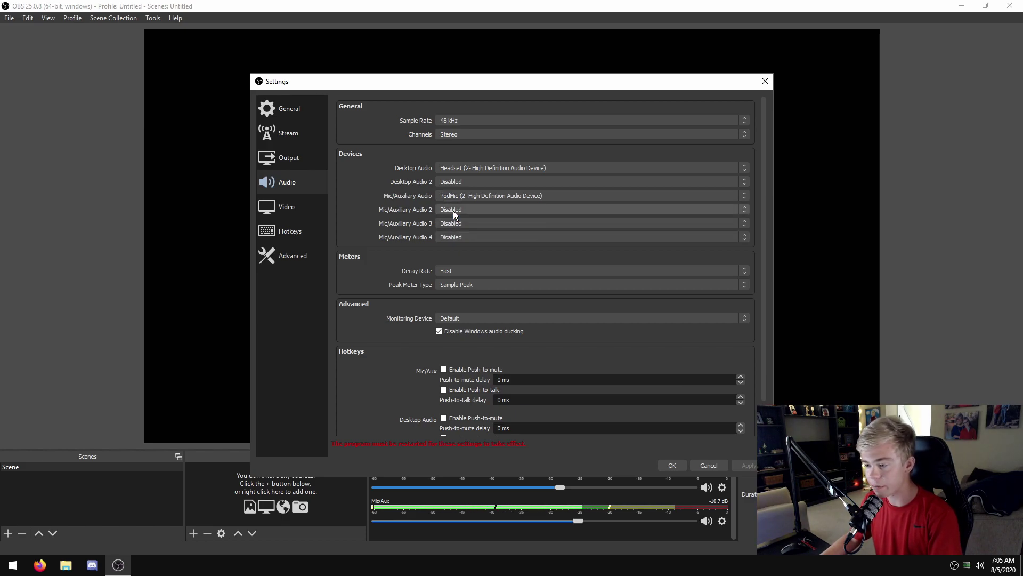
pyautogui.click(453, 222)
pyautogui.click(453, 224)
pyautogui.click(454, 237)
pyautogui.click(454, 237)
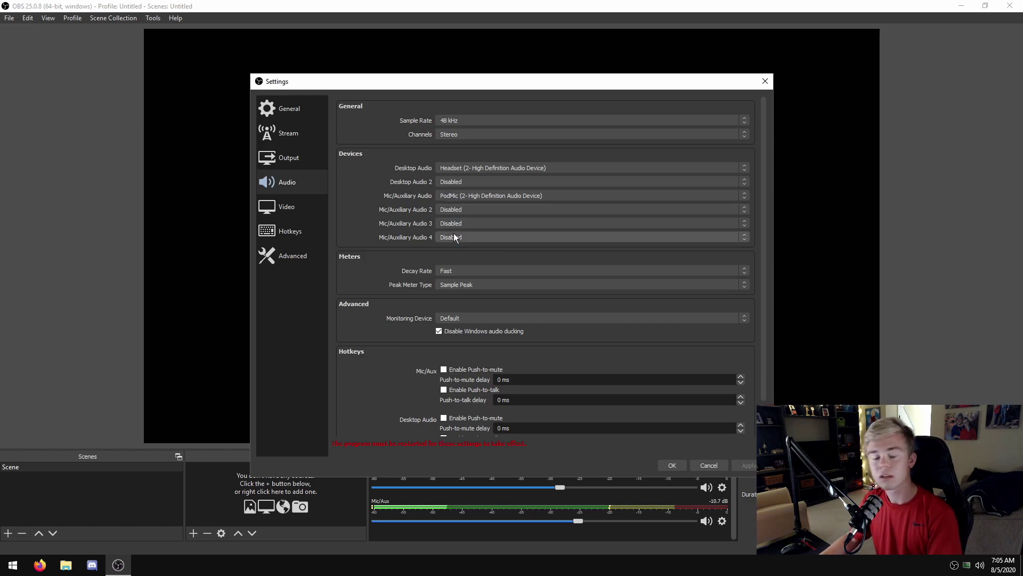
# Check the meter decay rate options, select Sample Peak as the peak meter type, and review the audio hotkey options.
pyautogui.click(452, 271)
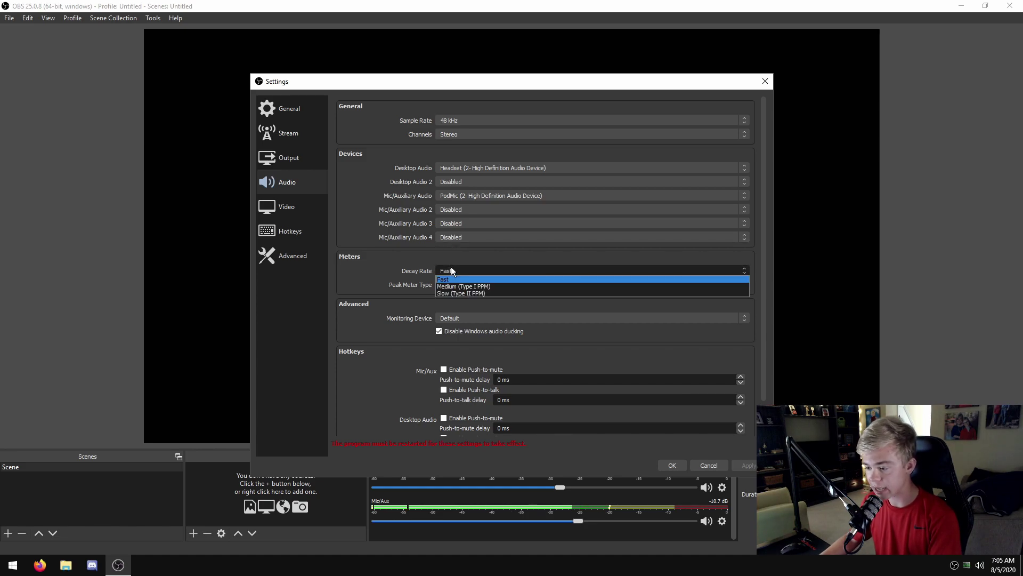
pyautogui.click(452, 270)
pyautogui.click(456, 285)
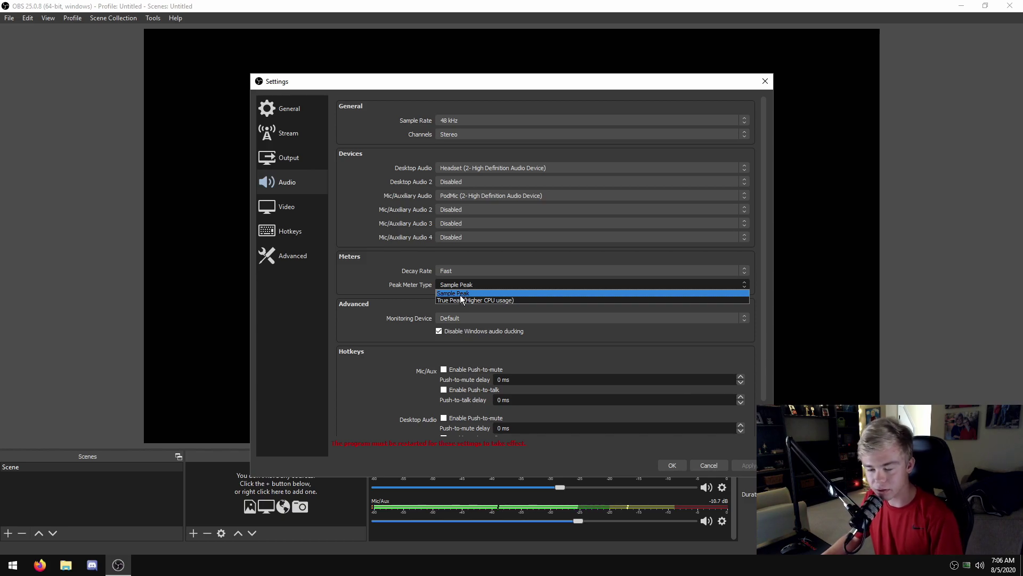
pyautogui.click(461, 294)
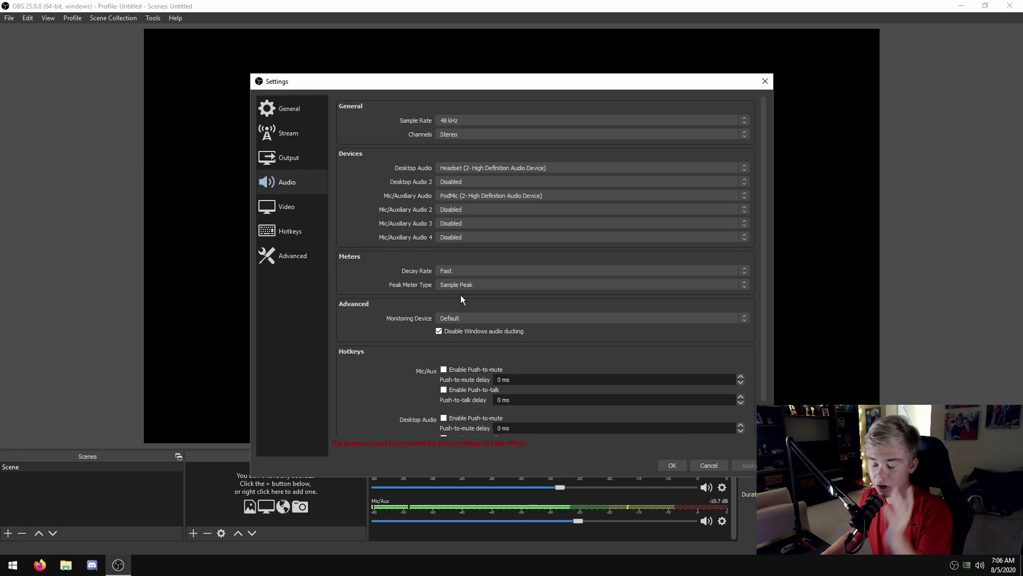
pyautogui.scroll(-2, 405, 358)
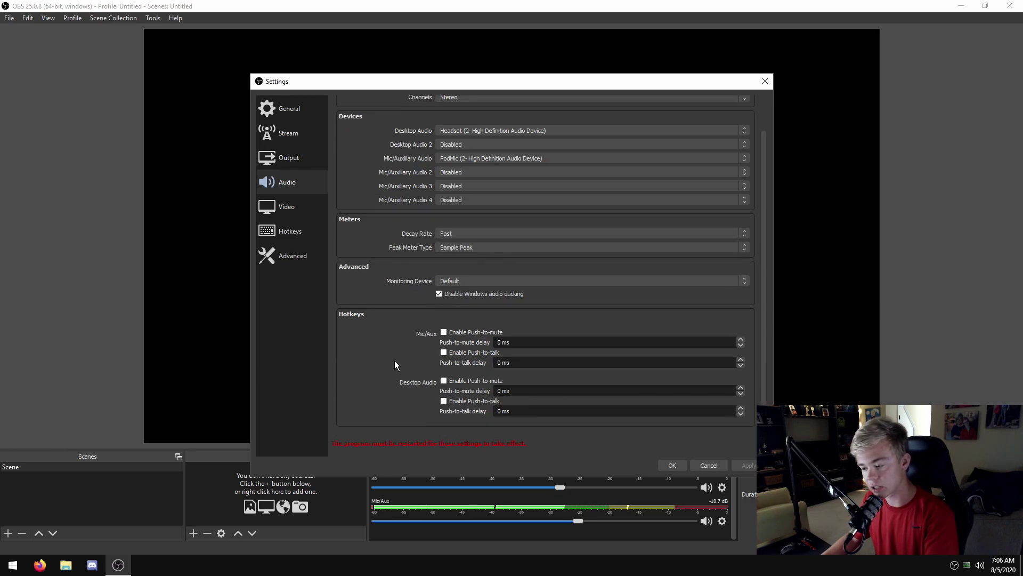
pyautogui.scroll(2, 395, 343)
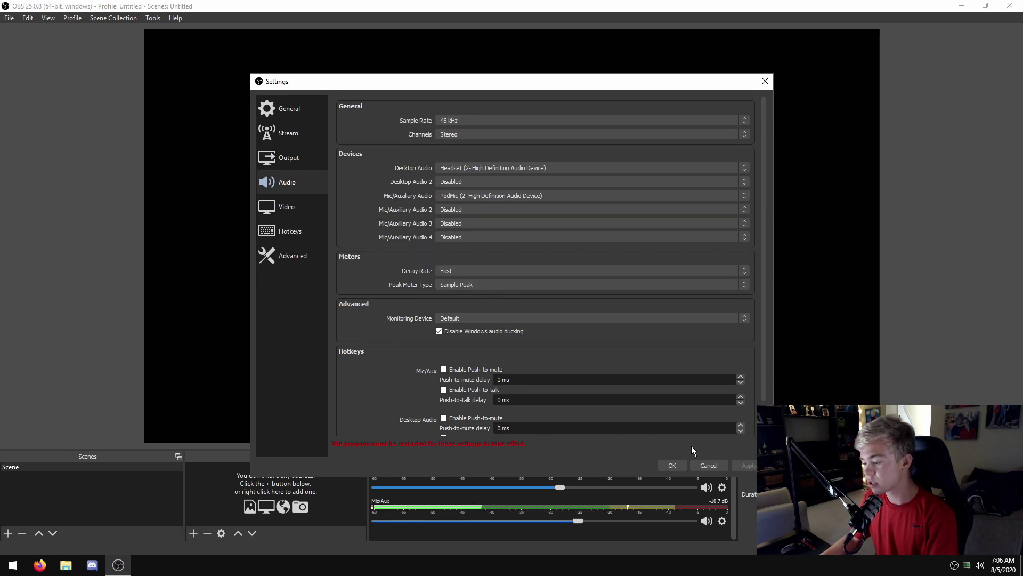
# In the video settings, select Bicubic (Sharpened scaling, 16 samples) as the downscale filter.
pyautogui.click(311, 206)
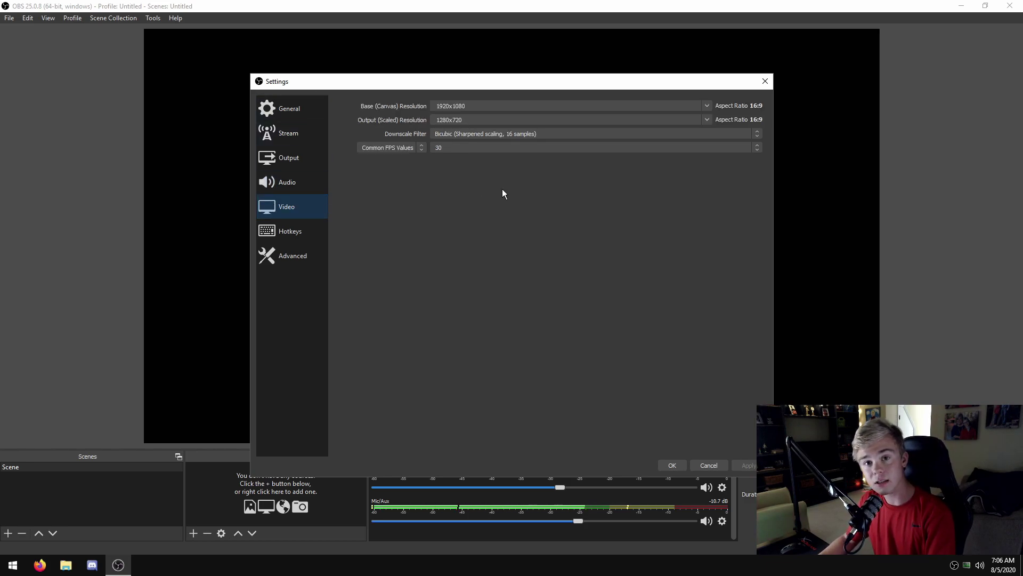
pyautogui.click(703, 122)
pyautogui.click(704, 123)
pyautogui.click(708, 120)
pyautogui.click(708, 121)
pyautogui.click(715, 132)
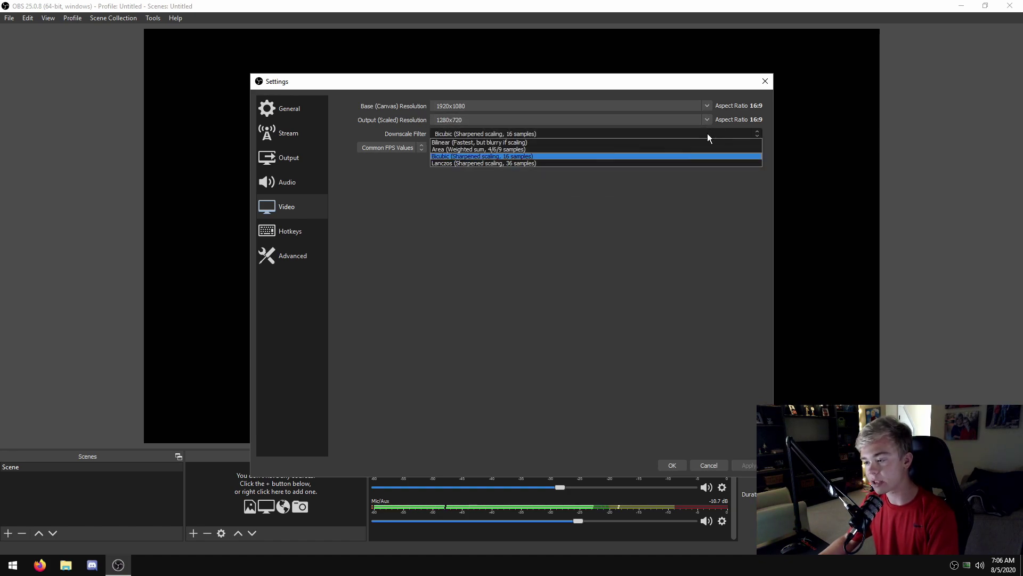
pyautogui.click(481, 157)
pyautogui.click(472, 136)
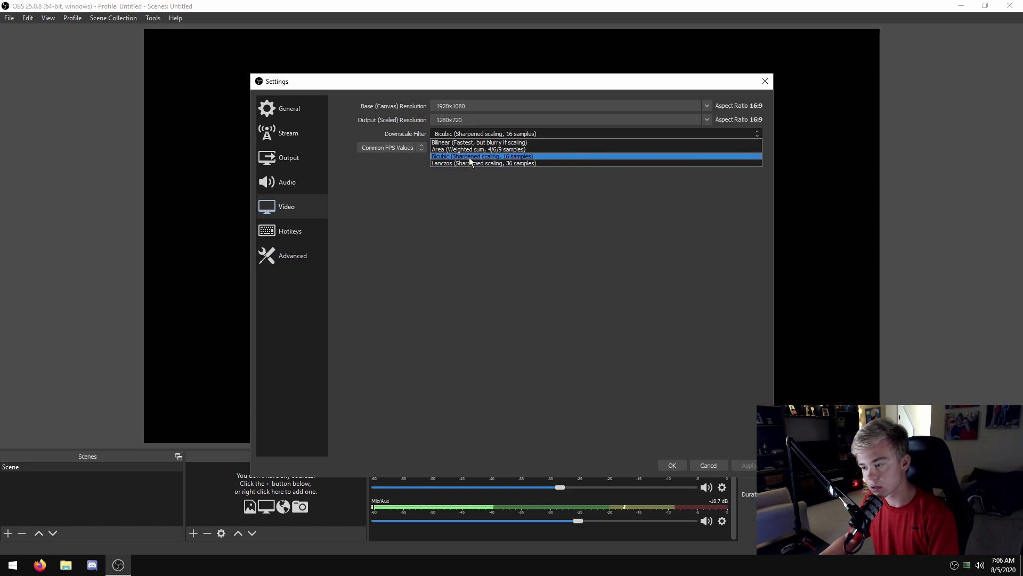
pyautogui.click(469, 159)
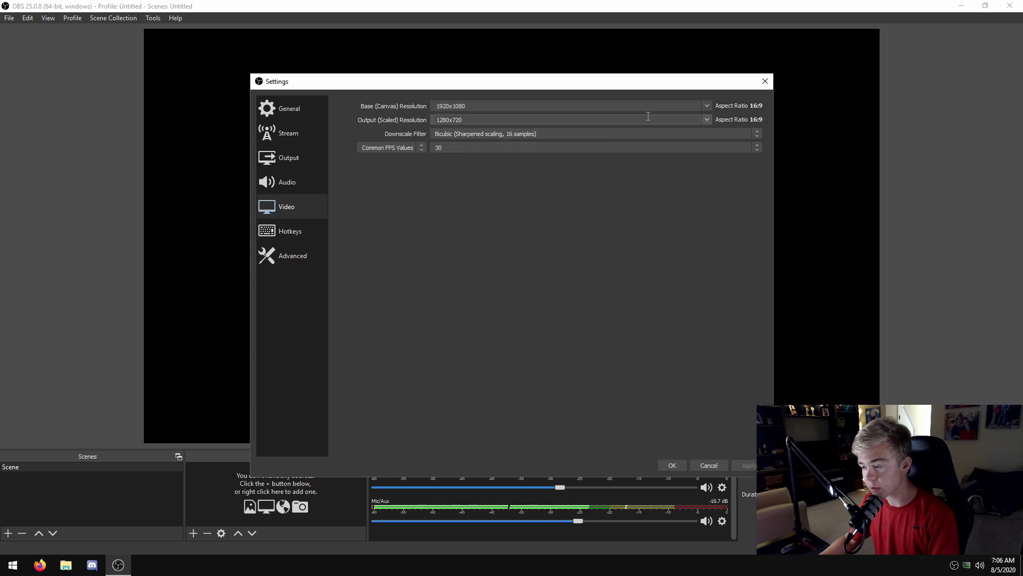
# Set the output (scaled) resolution to 1920x1080.
pyautogui.click(703, 124)
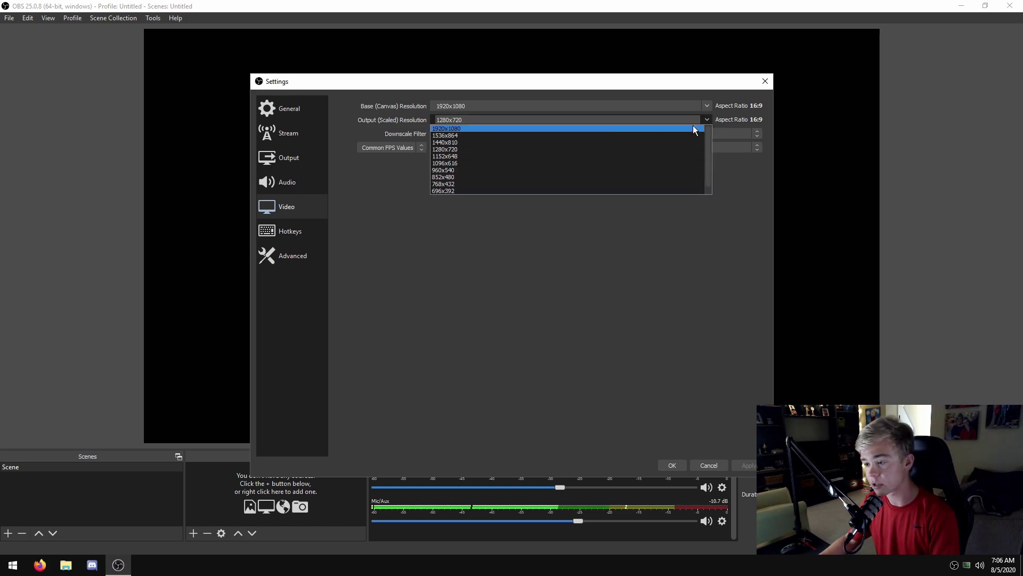
pyautogui.click(693, 128)
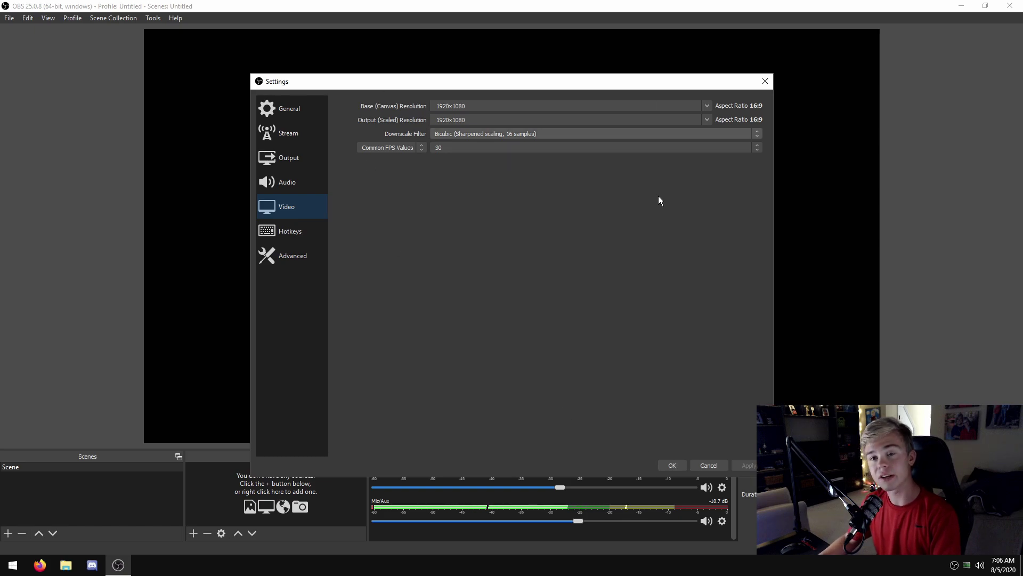
pyautogui.doubleClick(451, 120)
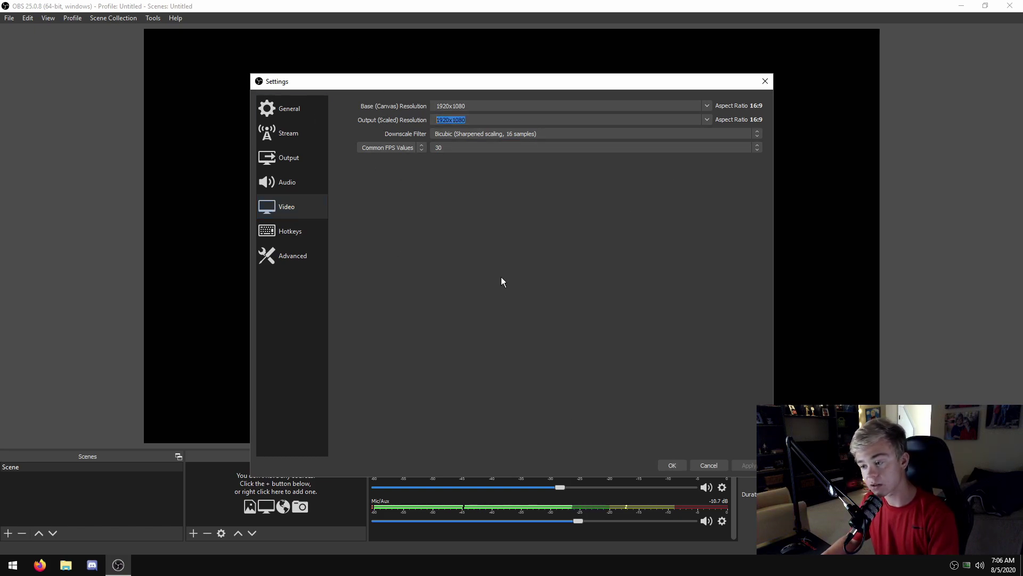
pyautogui.click(489, 121)
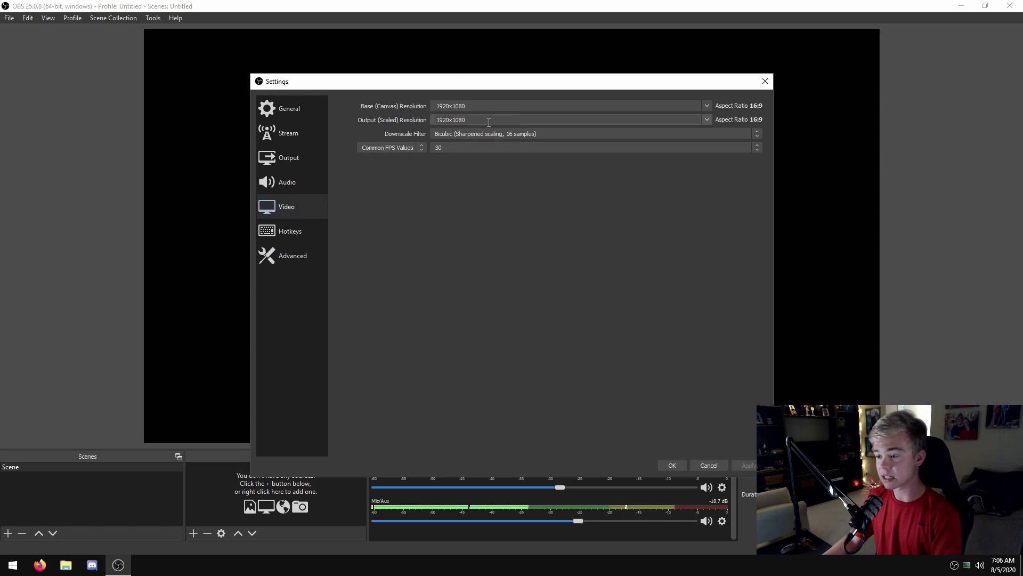
# Set the common FPS value to 60, apply the settings, and recheck the frame rate and downscale filter choices.
pyautogui.click(459, 150)
pyautogui.click(452, 215)
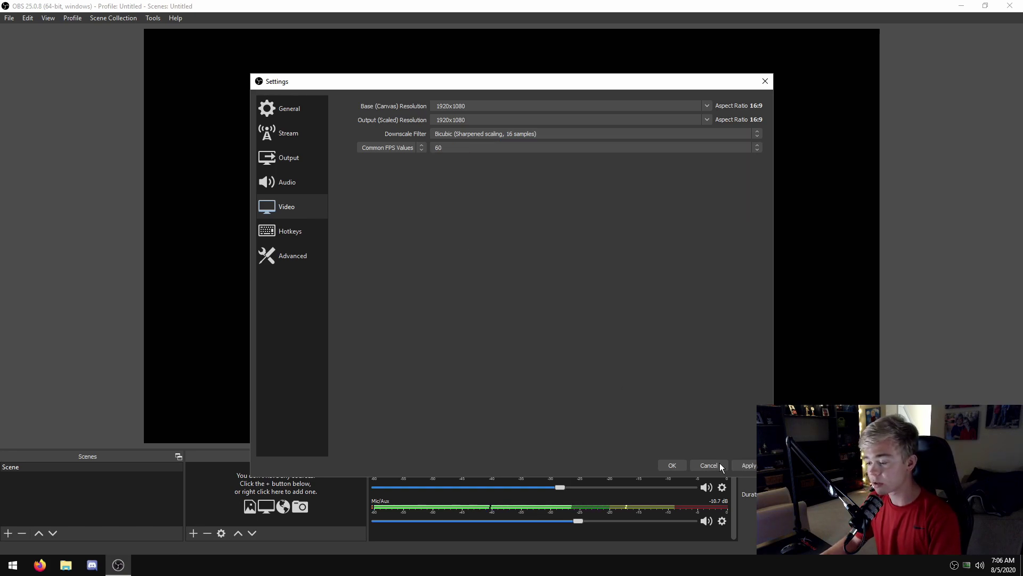
pyautogui.click(746, 465)
pyautogui.click(472, 149)
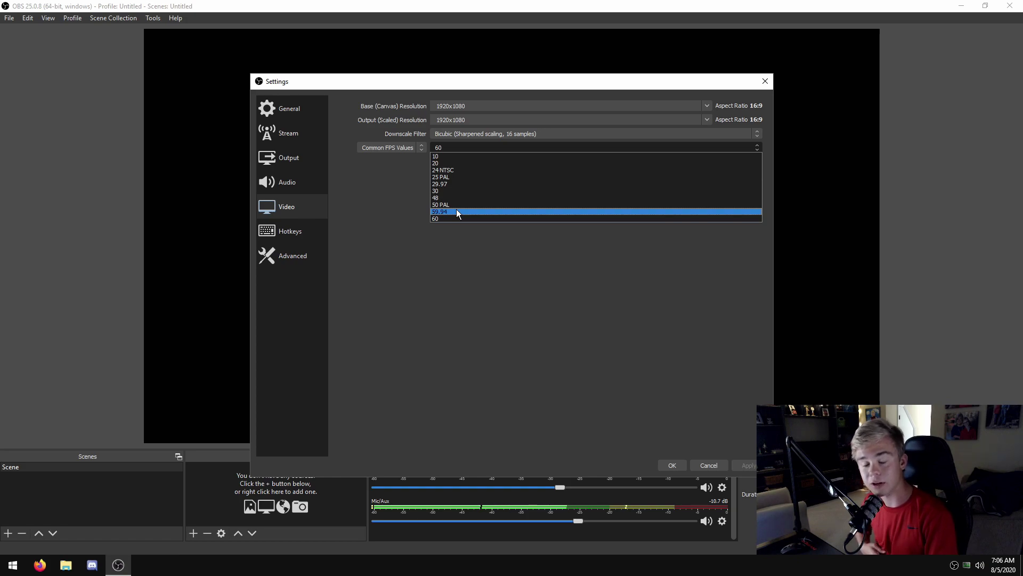
pyautogui.click(457, 243)
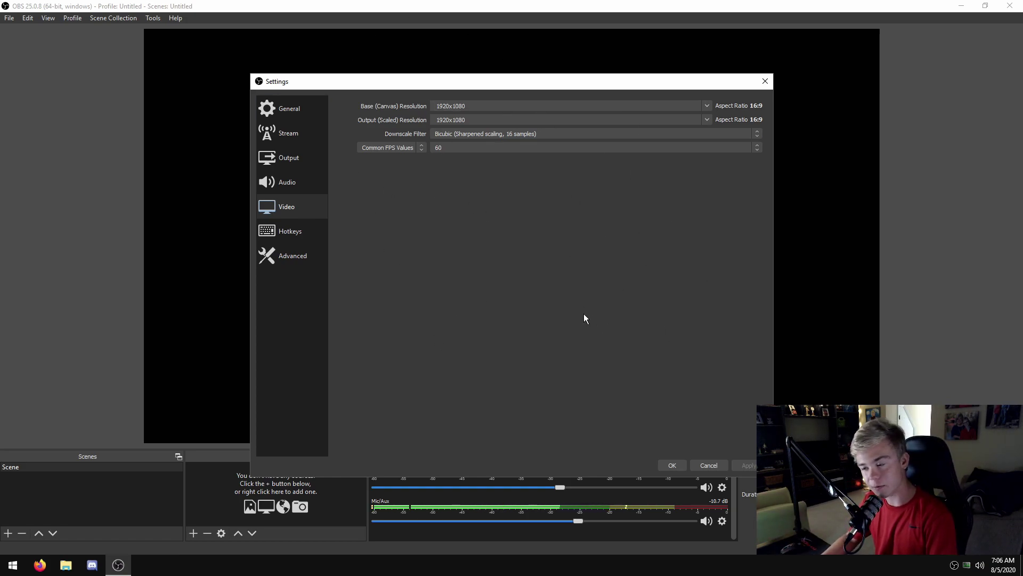
pyautogui.click(492, 133)
pyautogui.click(539, 134)
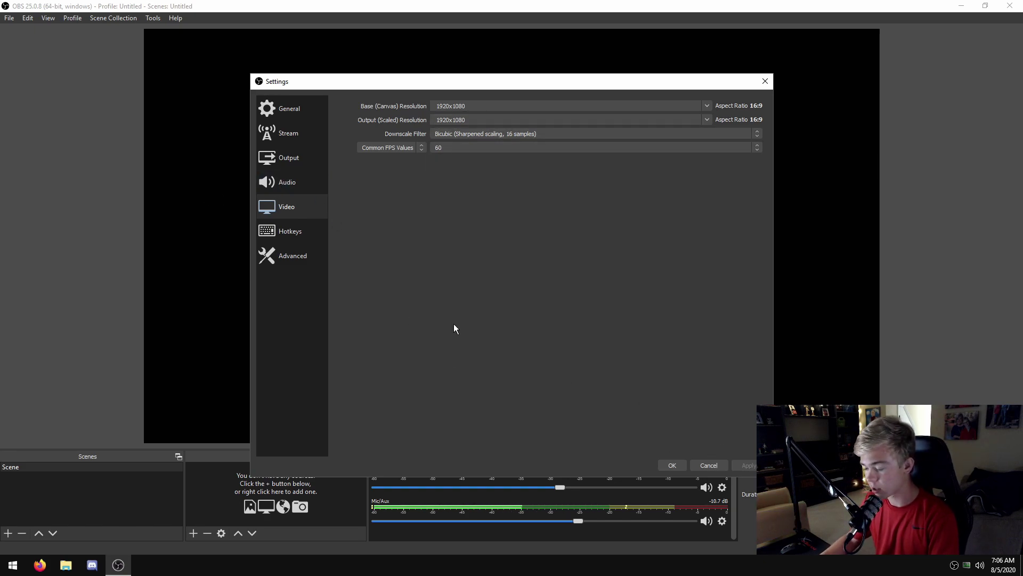
# Enable Rescale Output for streaming, set it to 1600x900, and apply the settings.
pyautogui.click(301, 149)
pyautogui.click(347, 127)
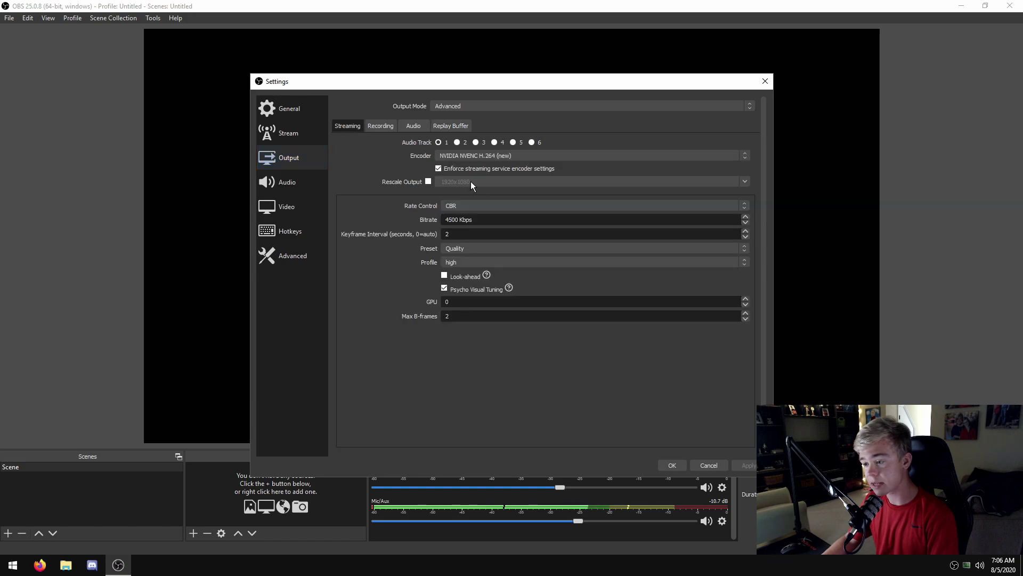
pyautogui.click(428, 181)
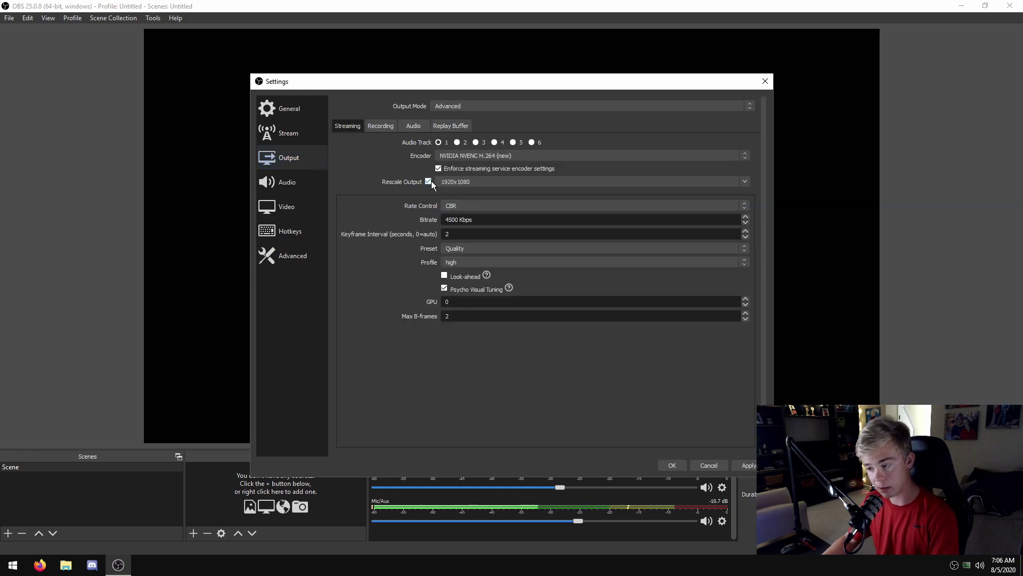
pyautogui.click(743, 181)
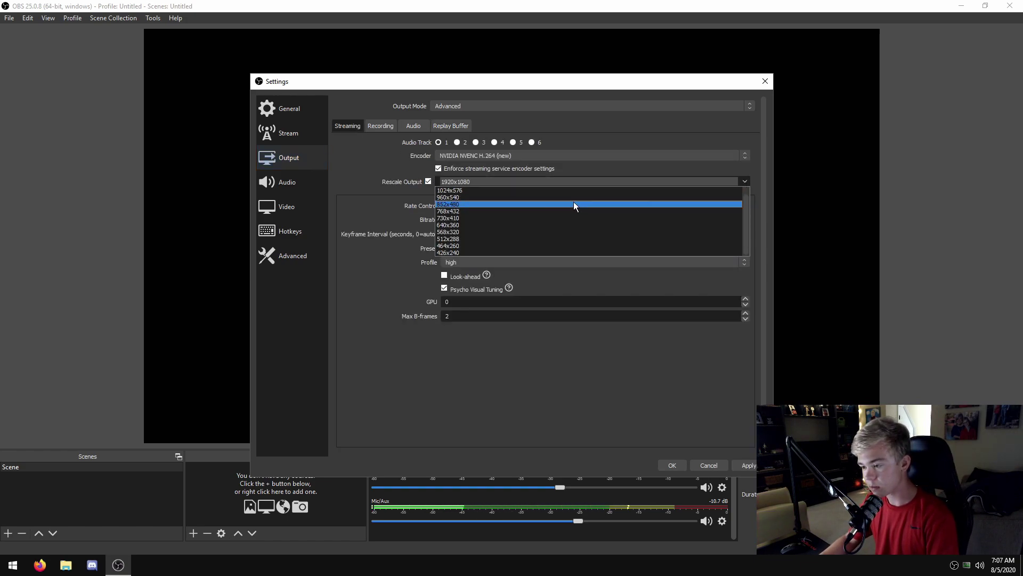
pyautogui.click(579, 185)
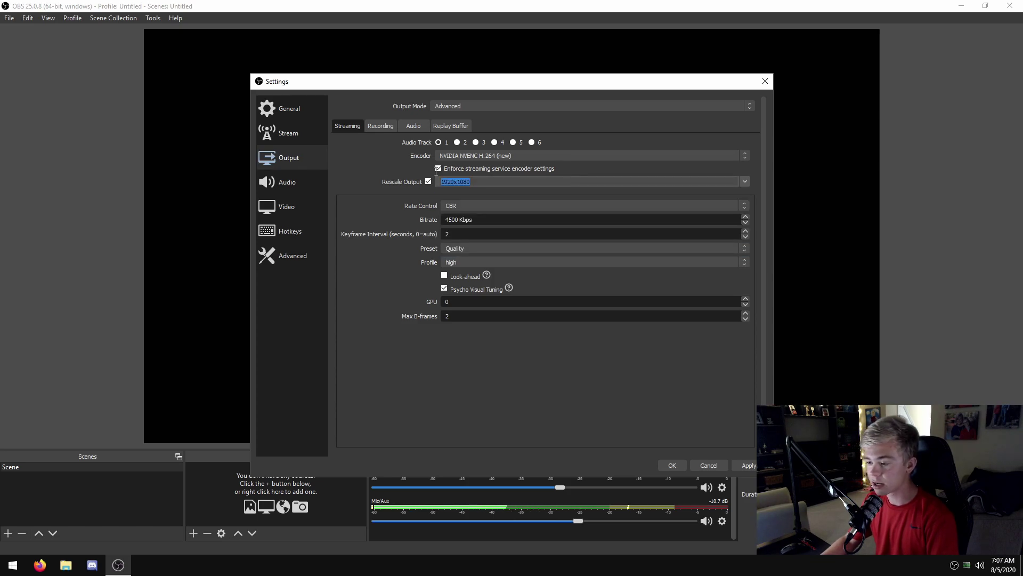
pyautogui.hotkey('ctrl', 'a')
pyautogui.write('1600x900')
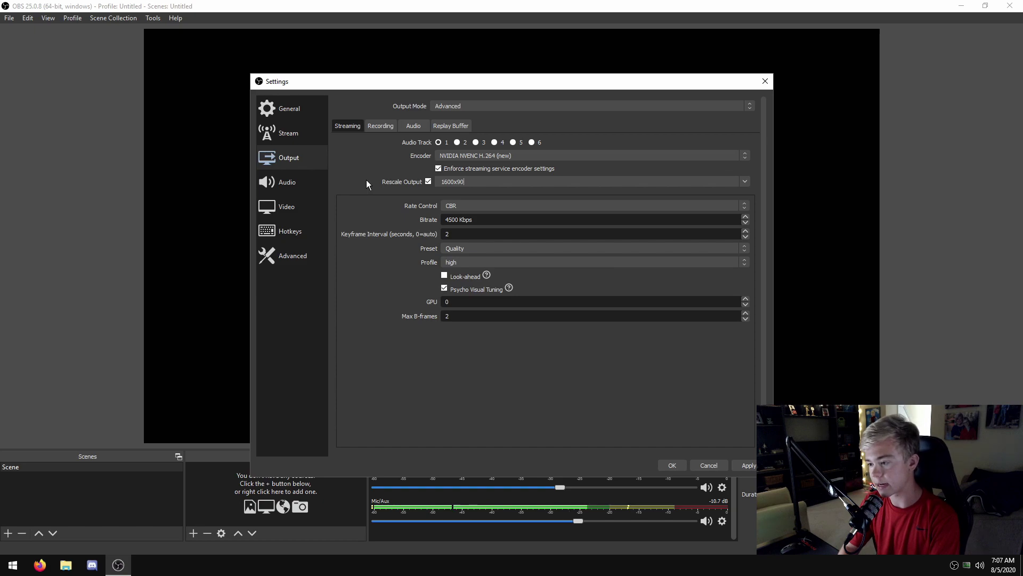
pyautogui.click(747, 466)
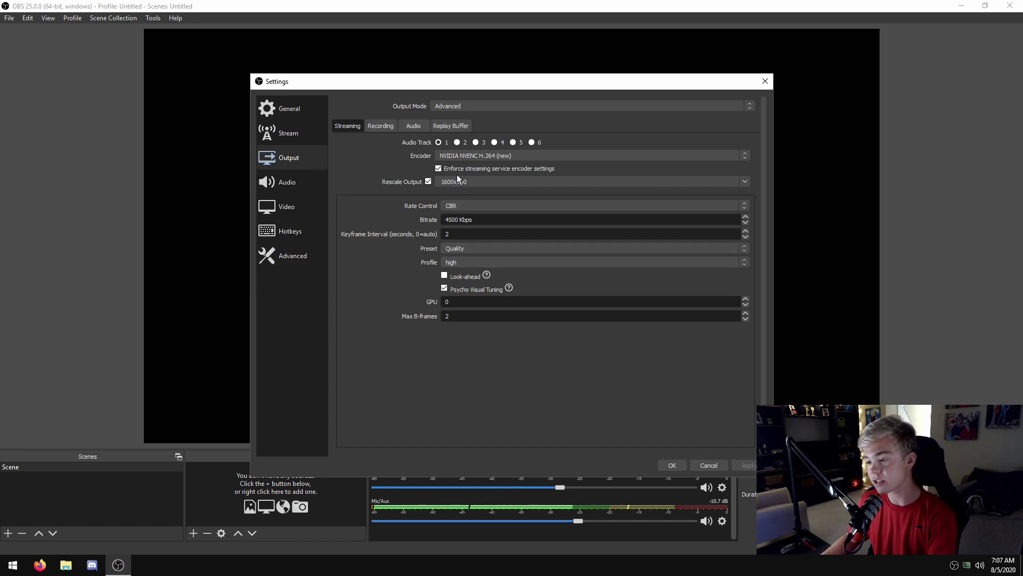
# Set the streaming rescale resolution to 1664x936 and apply it.
pyautogui.moveTo(467, 181); pyautogui.dragTo(449, 185)
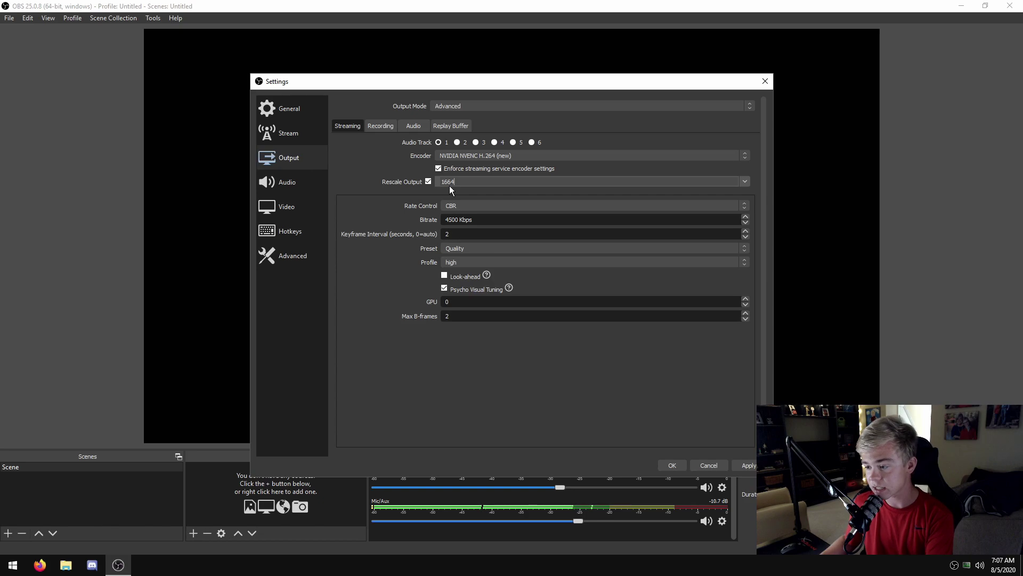
pyautogui.write('64x936')
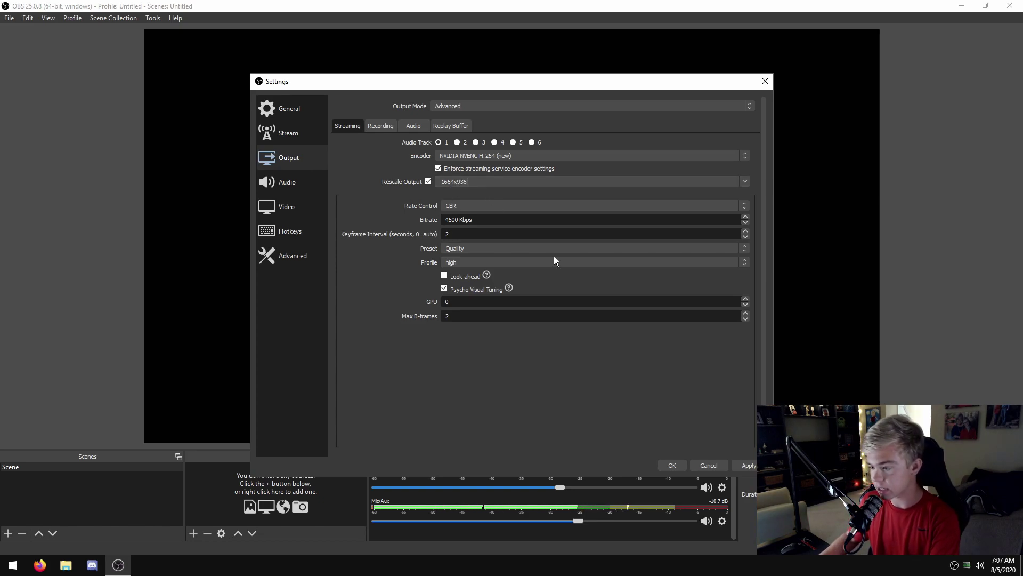
# Compare the recording output's rescale setting with the video output resolution and its available options.
pyautogui.click(379, 127)
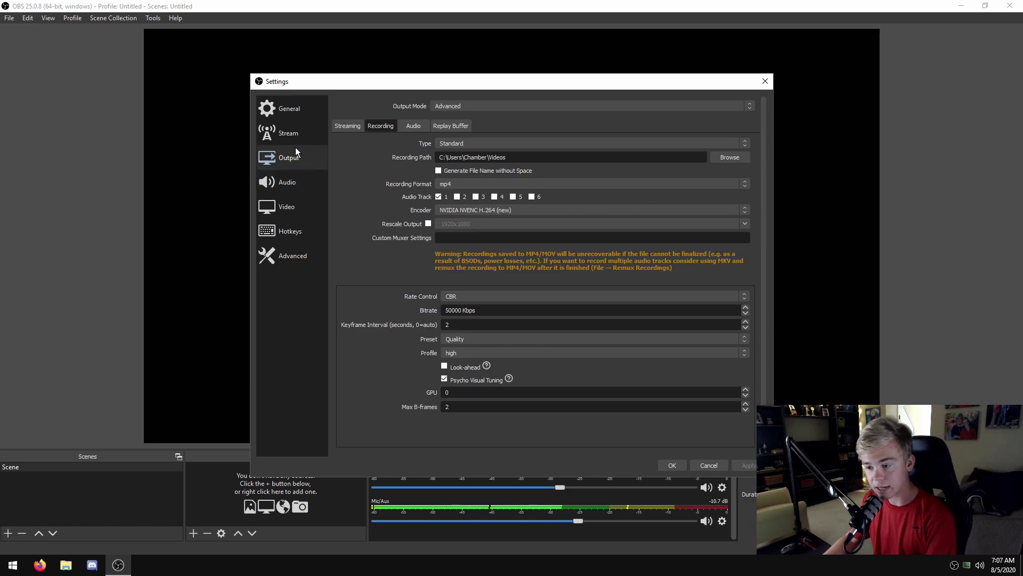
pyautogui.click(302, 204)
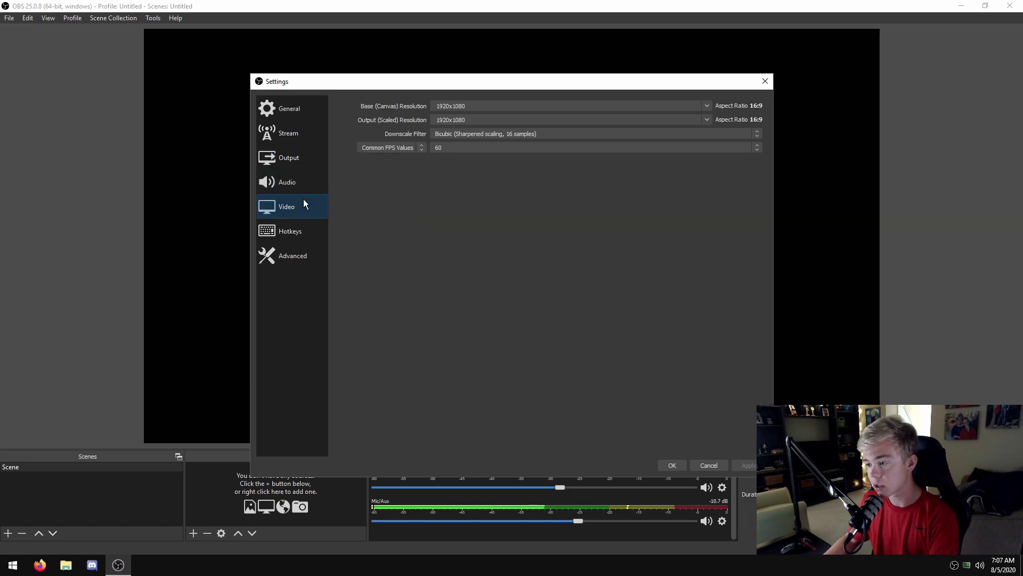
pyautogui.click(707, 120)
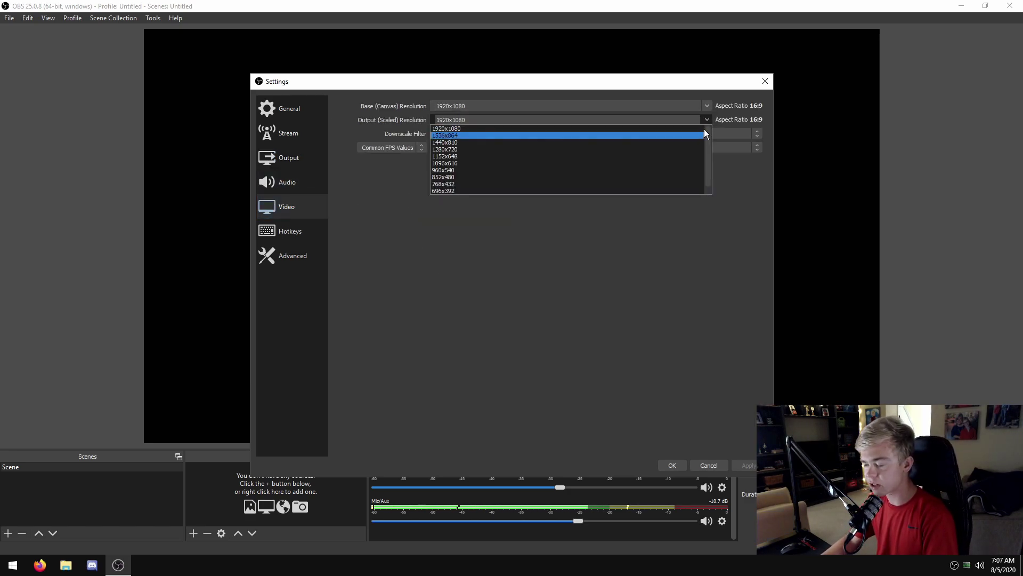
pyautogui.click(710, 115)
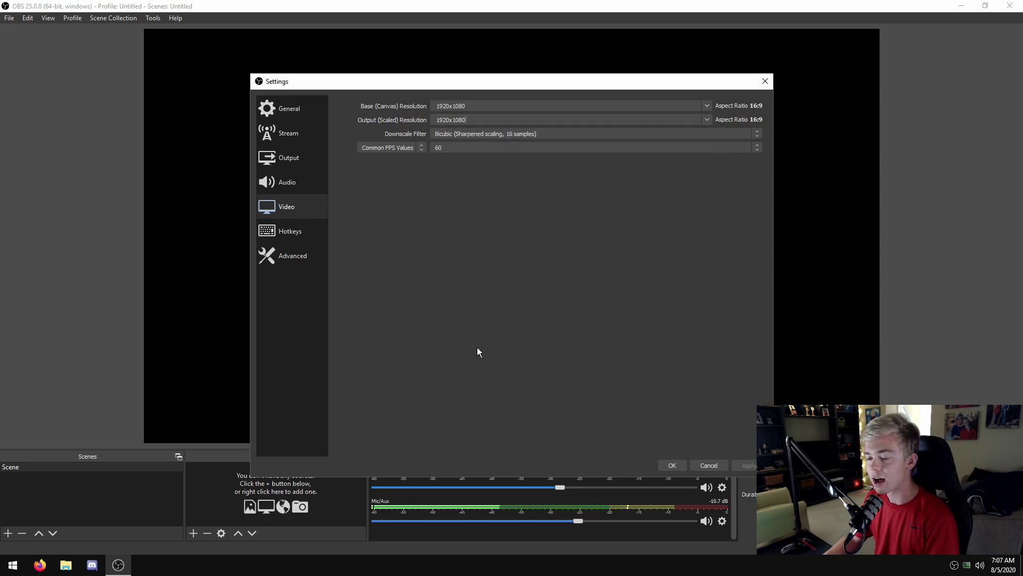
pyautogui.click(284, 161)
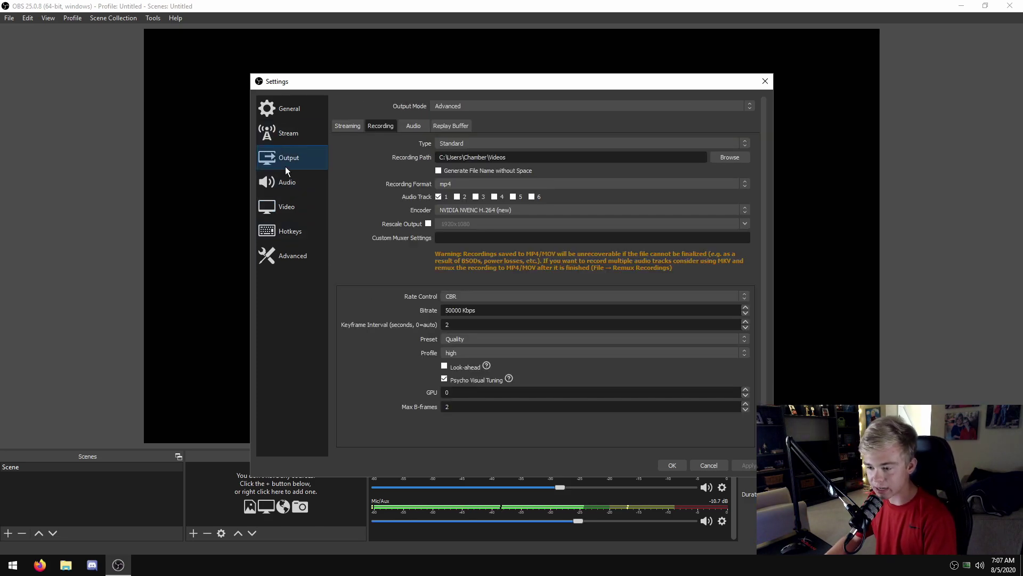
pyautogui.click(292, 213)
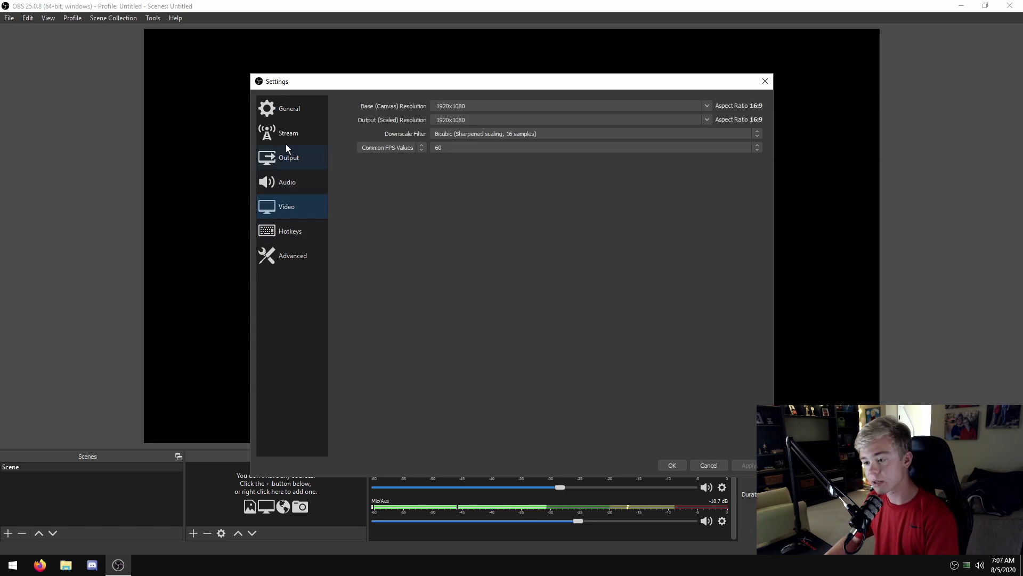
# Assign F8 as the Save Replay hotkey for the replay buffer.
pyautogui.click(296, 233)
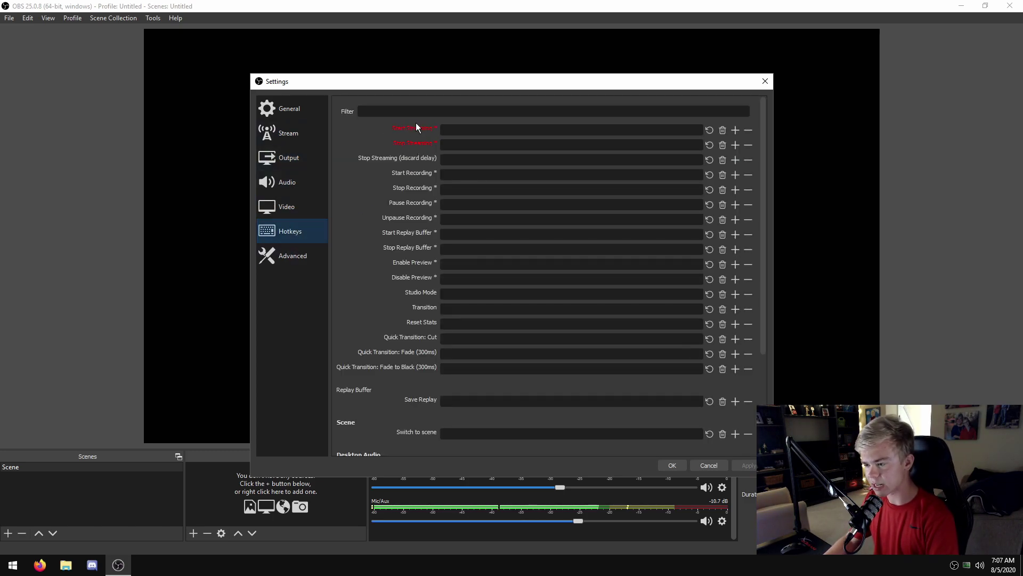
pyautogui.scroll(-1, 408, 176)
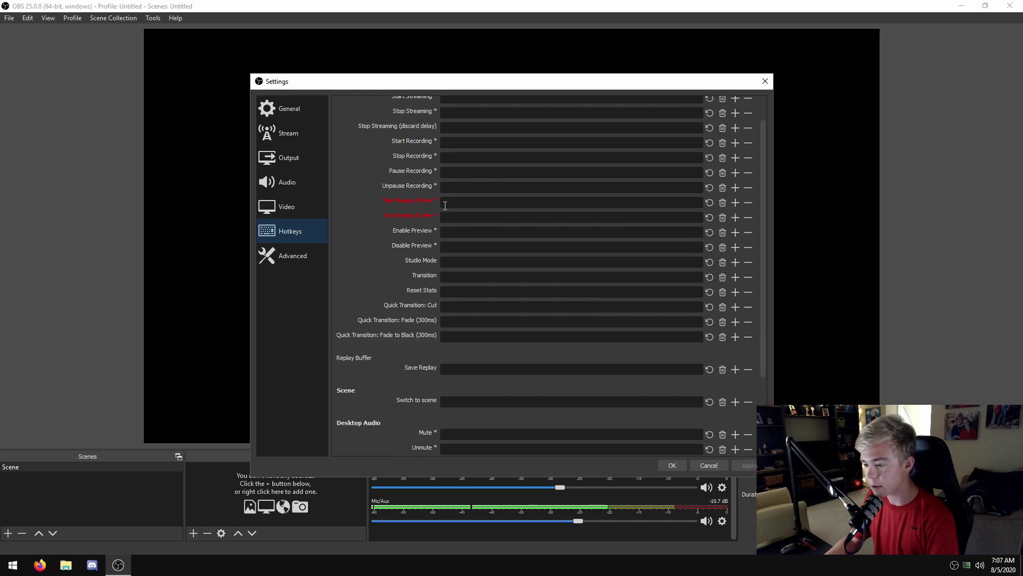
pyautogui.scroll(-3, 573, 267)
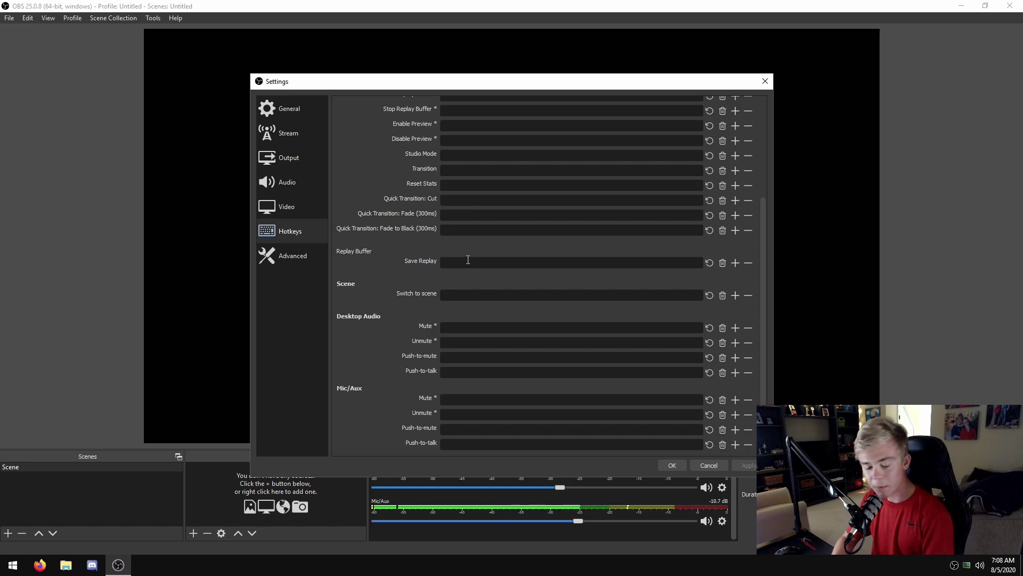
pyautogui.press('ctrl')
pyautogui.press('BackSpace')
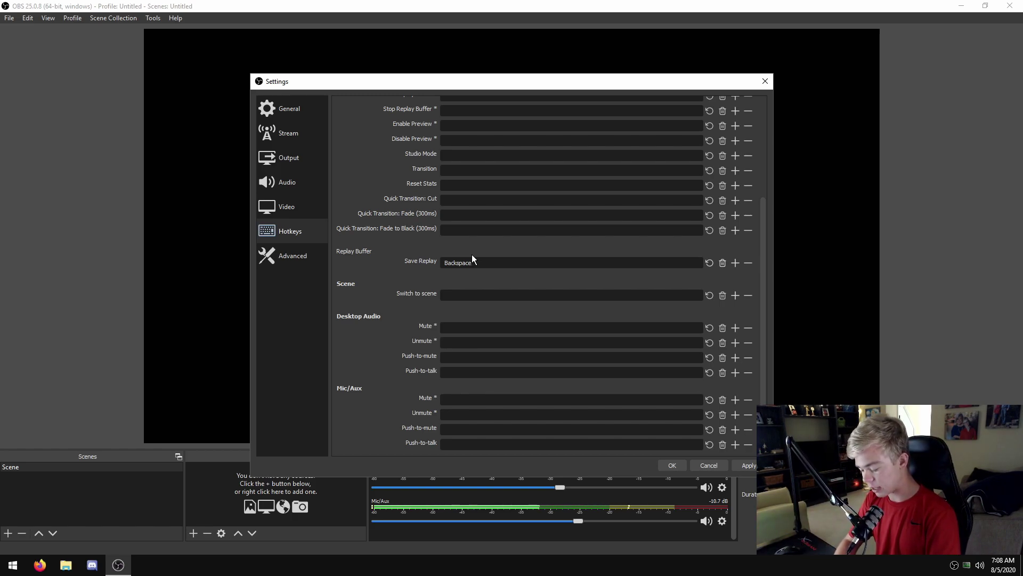
pyautogui.press('F8')
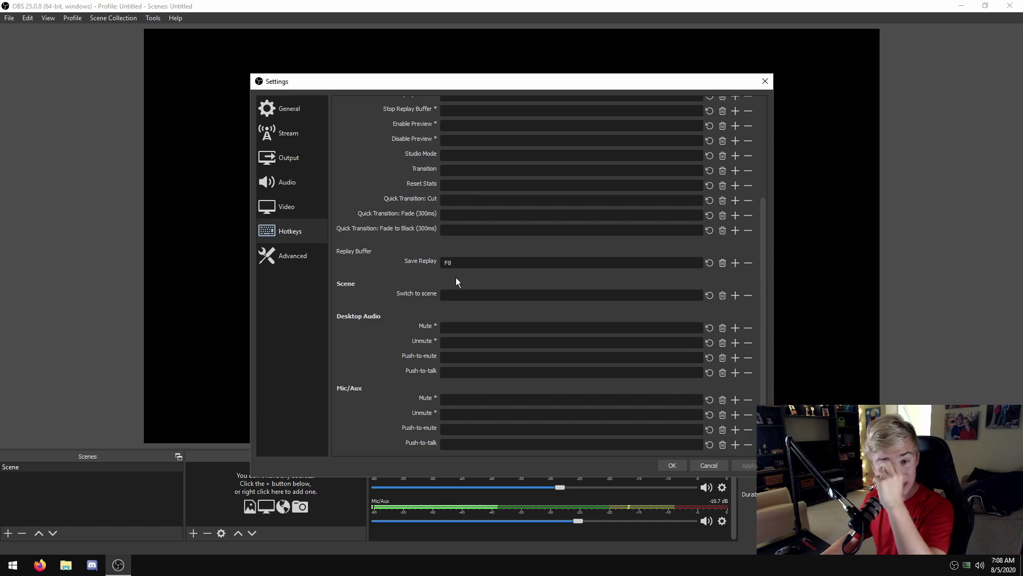
# Set the process priority to Above Normal in the advanced settings.
pyautogui.click(305, 255)
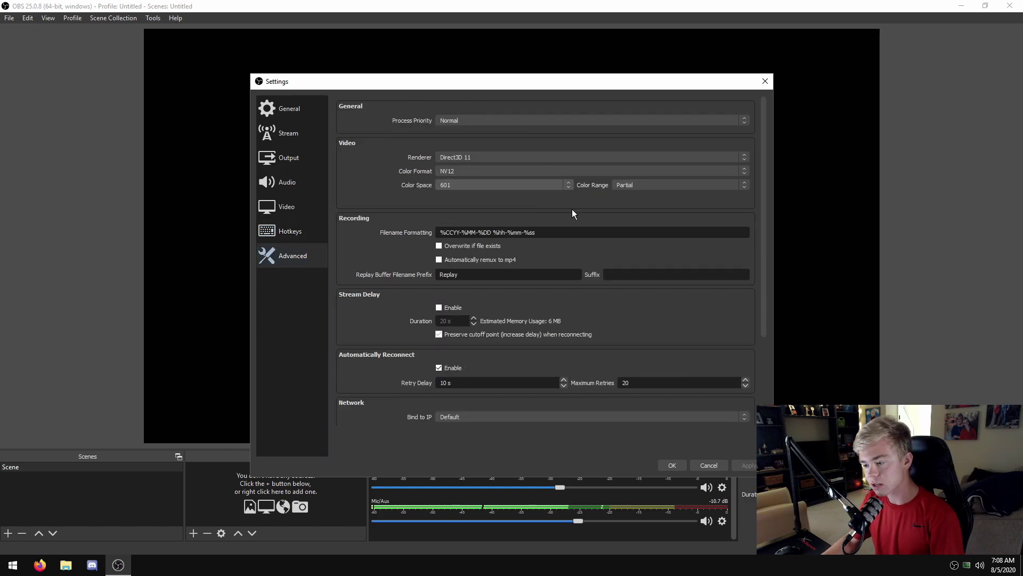
pyautogui.scroll(-3, 496, 289)
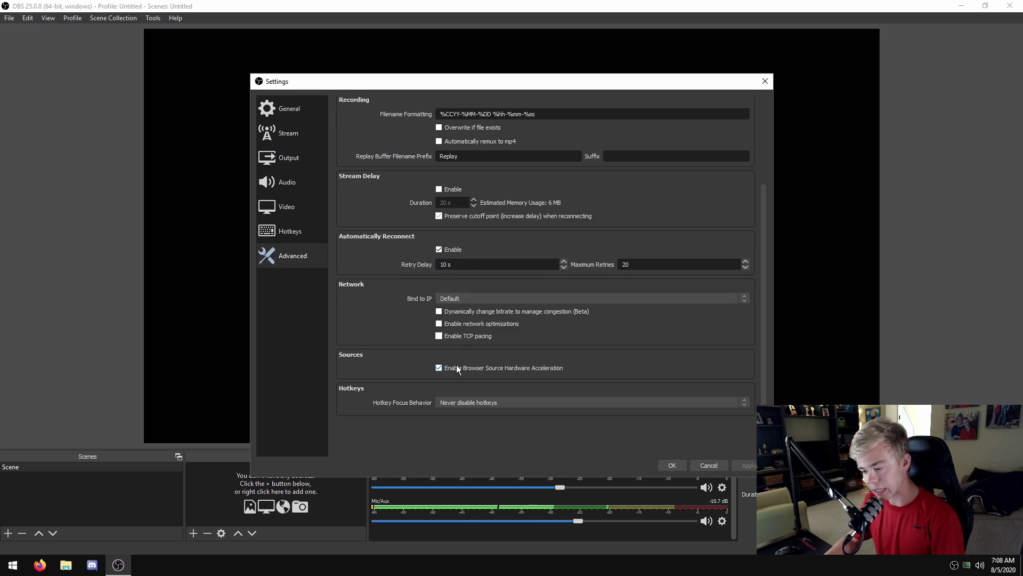
pyautogui.scroll(3, 460, 369)
pyautogui.click(459, 123)
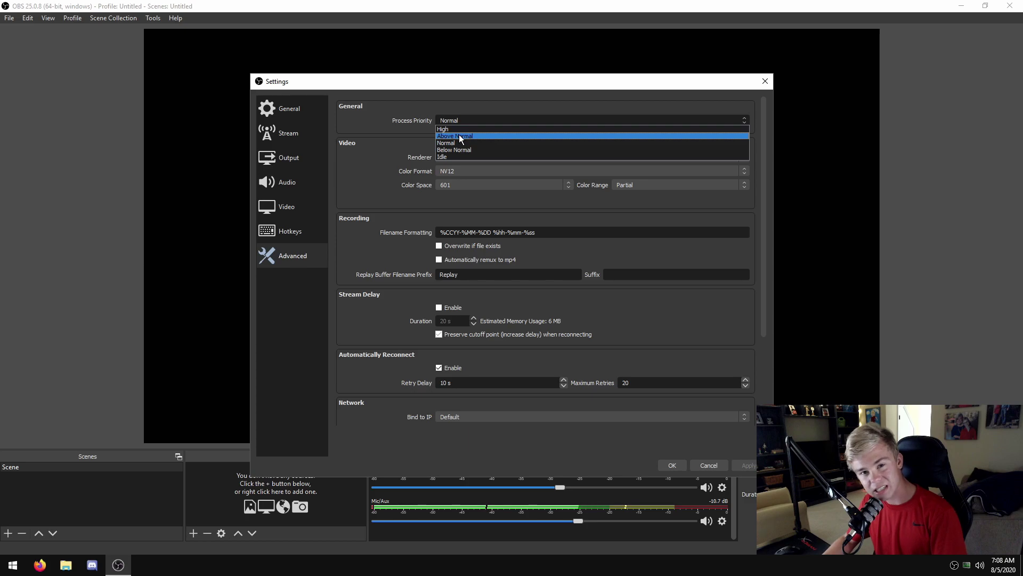
pyautogui.click(461, 136)
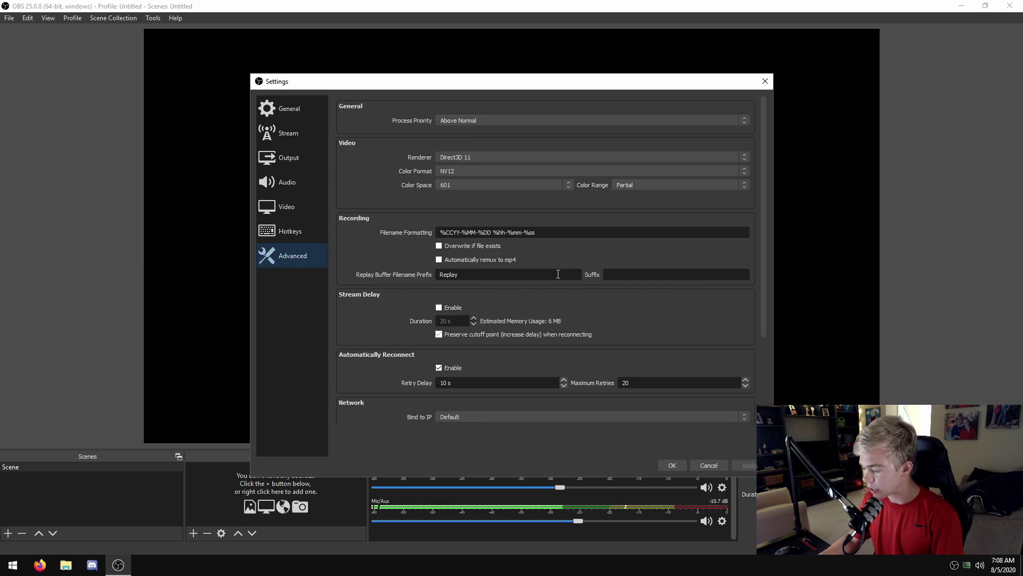
# Keep the color format at NV12 and set the color space to 709.
pyautogui.click(452, 170)
pyautogui.click(453, 170)
pyautogui.click(454, 172)
pyautogui.click(455, 168)
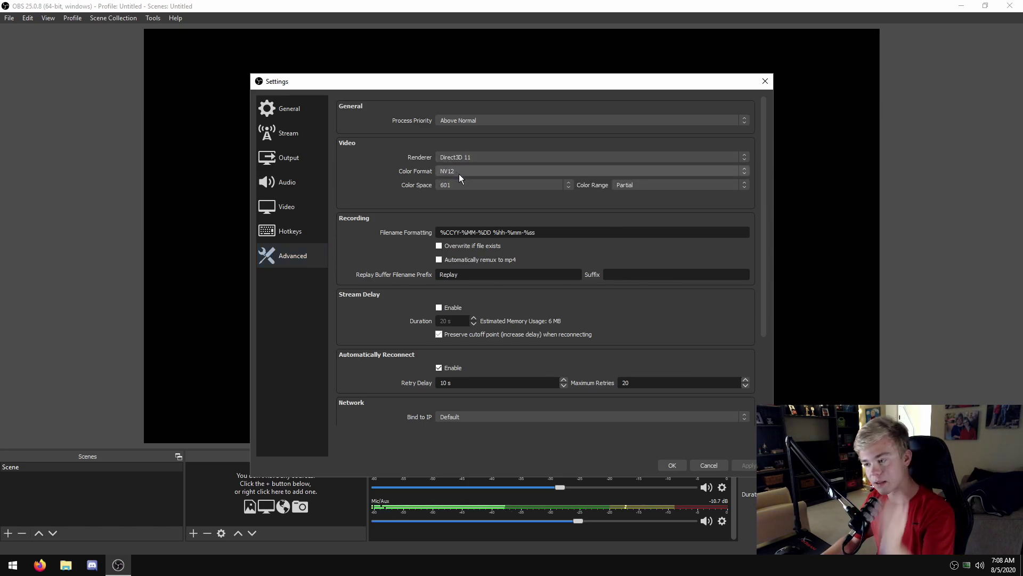
pyautogui.click(459, 183)
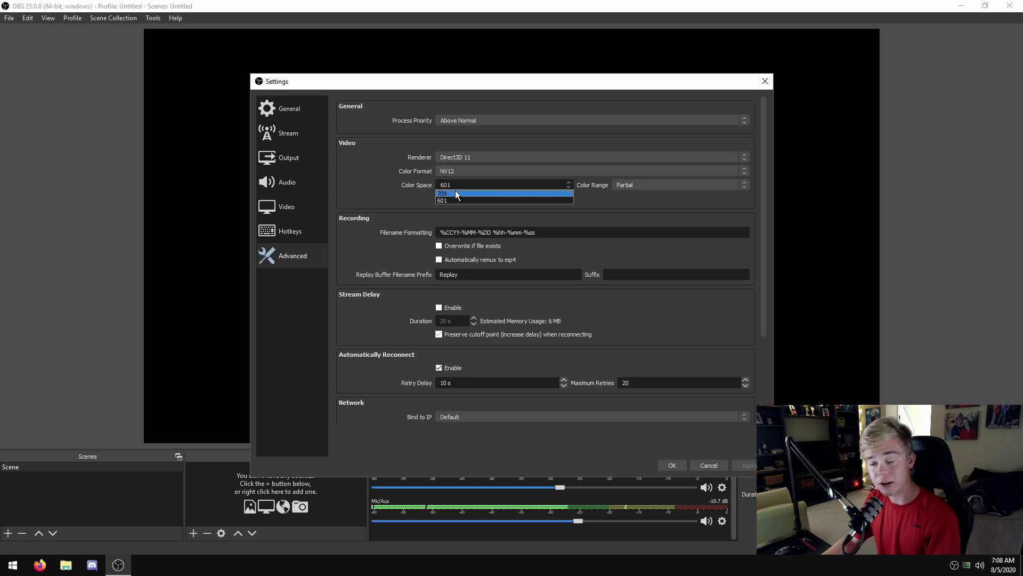
pyautogui.click(455, 193)
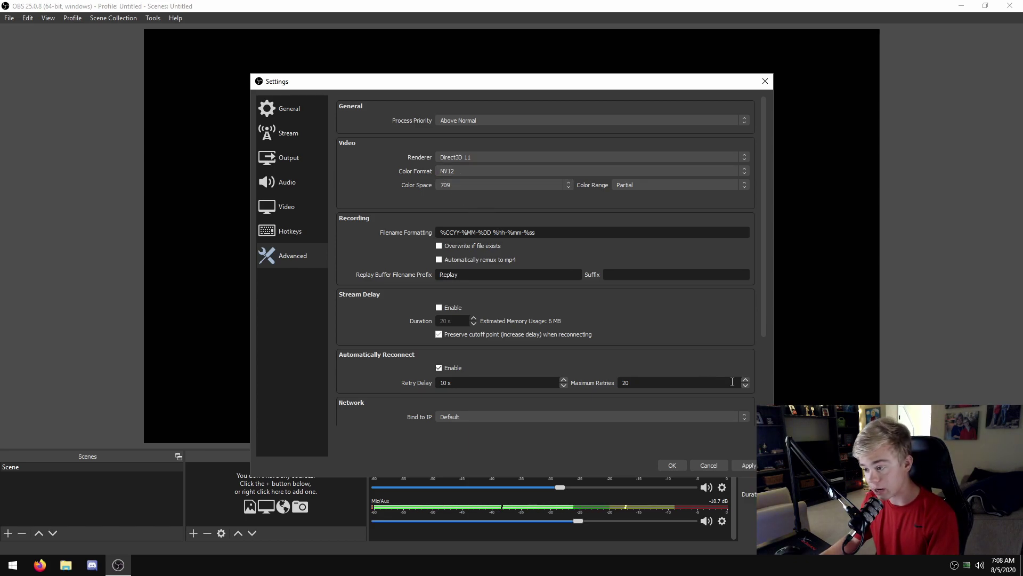
# Review the Color Range choices and keep Partial selected.
pyautogui.click(676, 190)
pyautogui.click(675, 189)
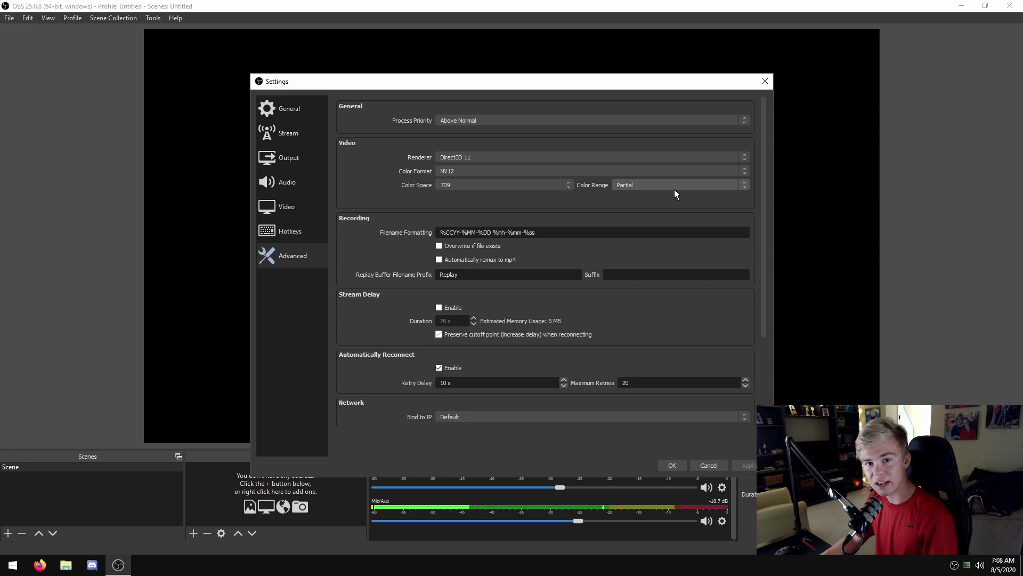
pyautogui.click(612, 185)
pyautogui.click(614, 195)
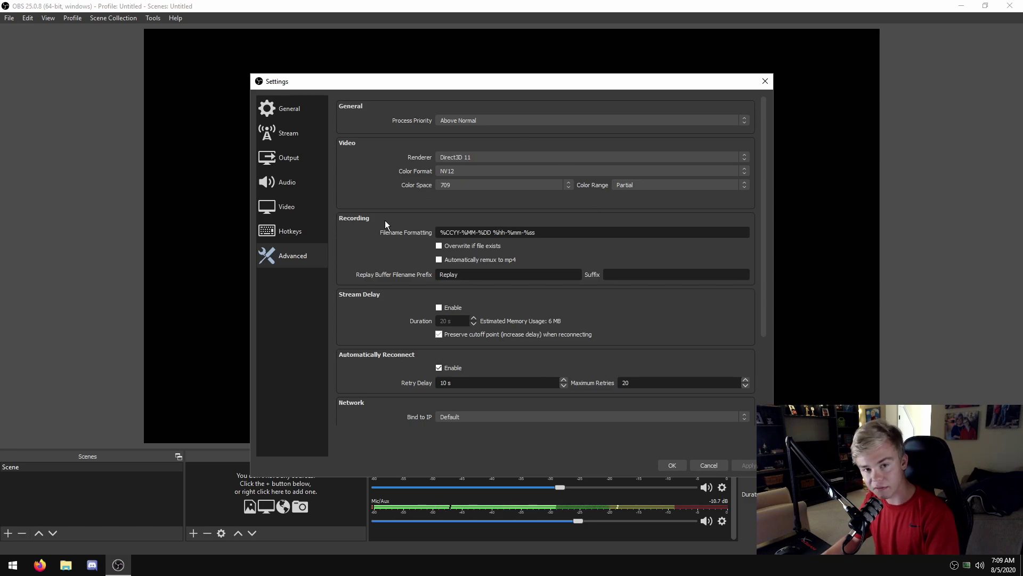
pyautogui.click(628, 184)
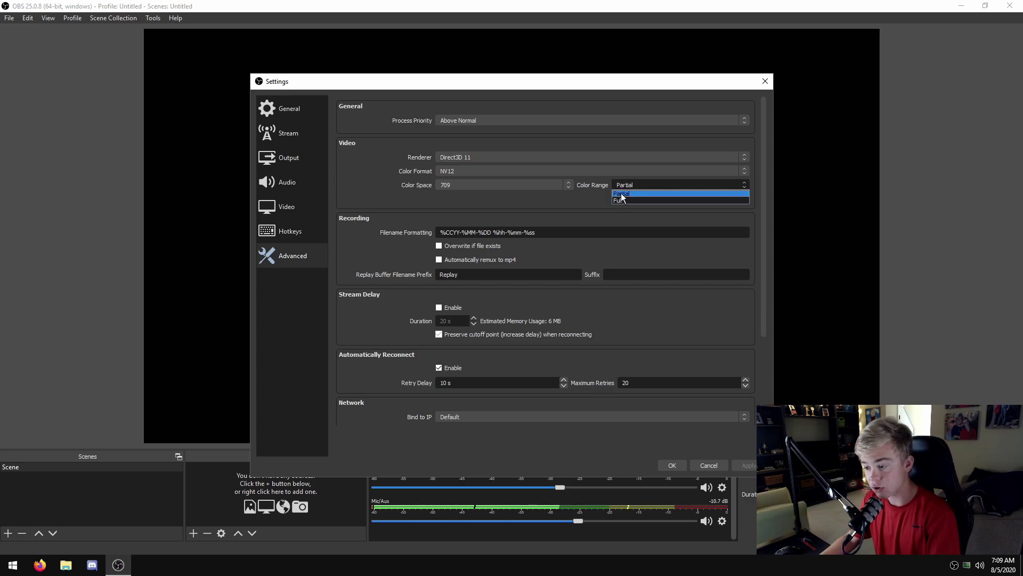
pyautogui.click(621, 193)
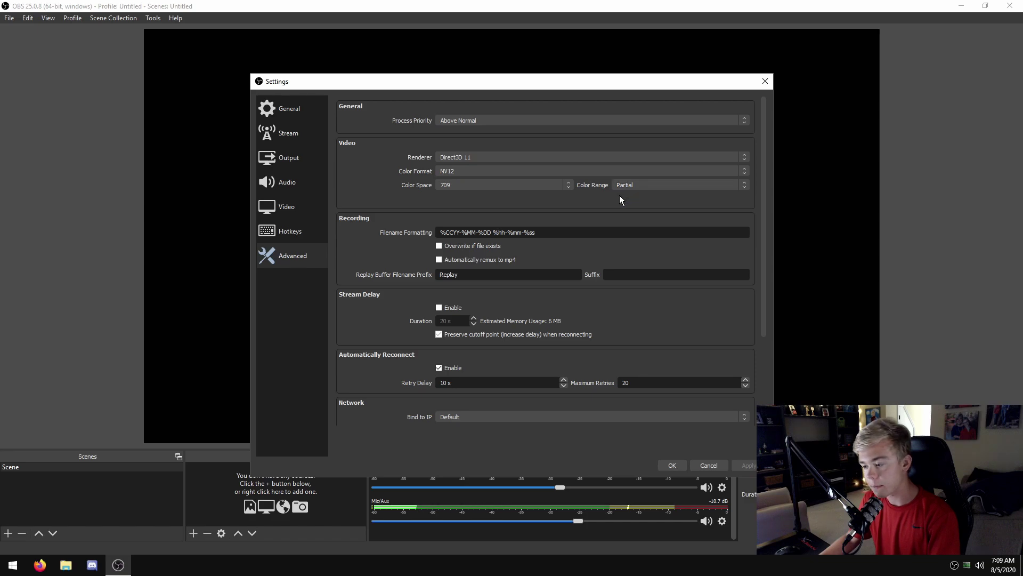
# Try the network options for network optimizations and dynamic bitrate changes during congestion, and apply the settings.
pyautogui.scroll(-3, 606, 210)
pyautogui.scroll(-1, 607, 213)
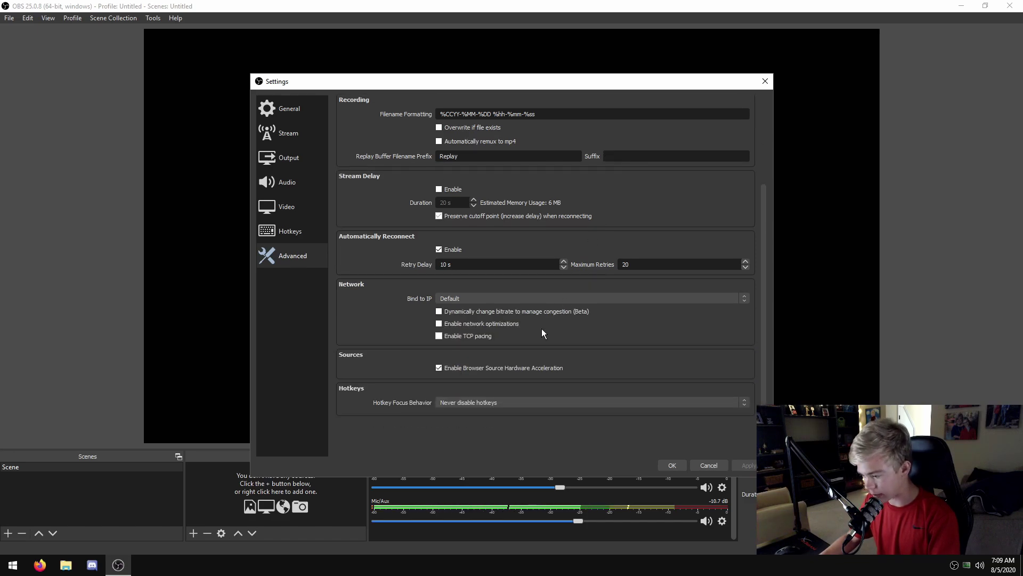
pyautogui.click(515, 324)
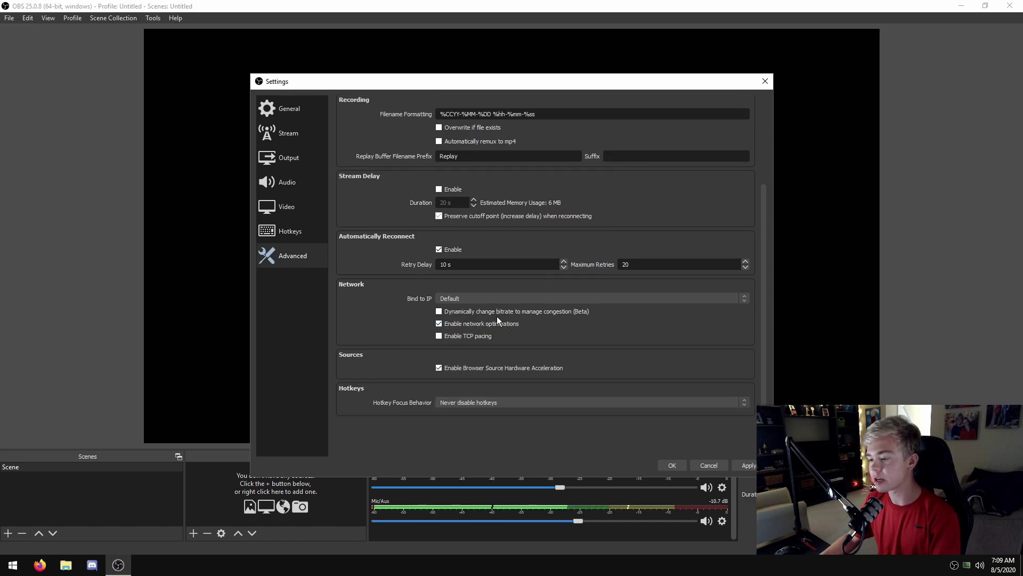
pyautogui.click(497, 315)
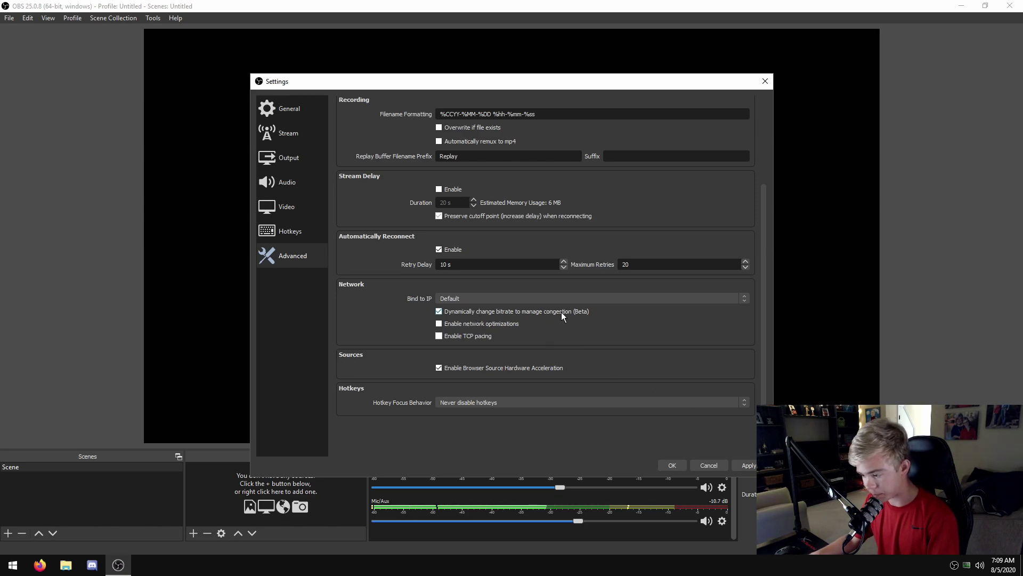
pyautogui.click(747, 465)
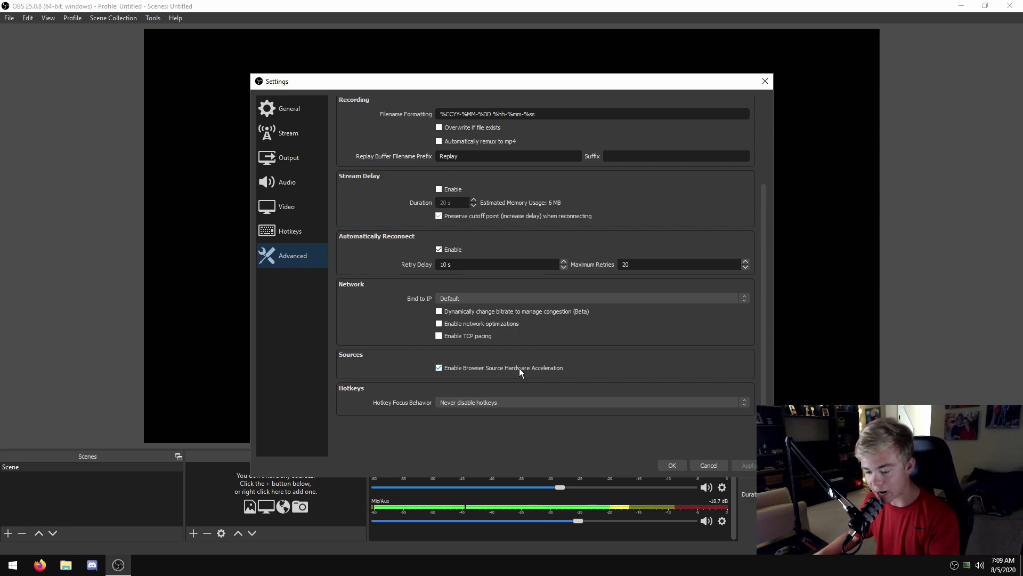
# Check the processor's core details in the CPU performance view of Task Manager and close it.
pyautogui.click(429, 90)
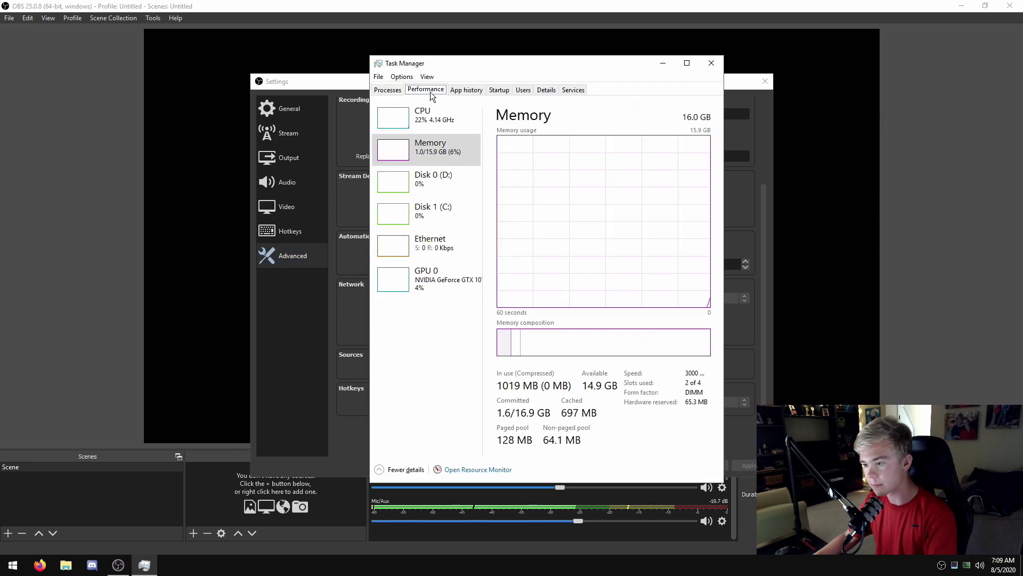
pyautogui.click(419, 111)
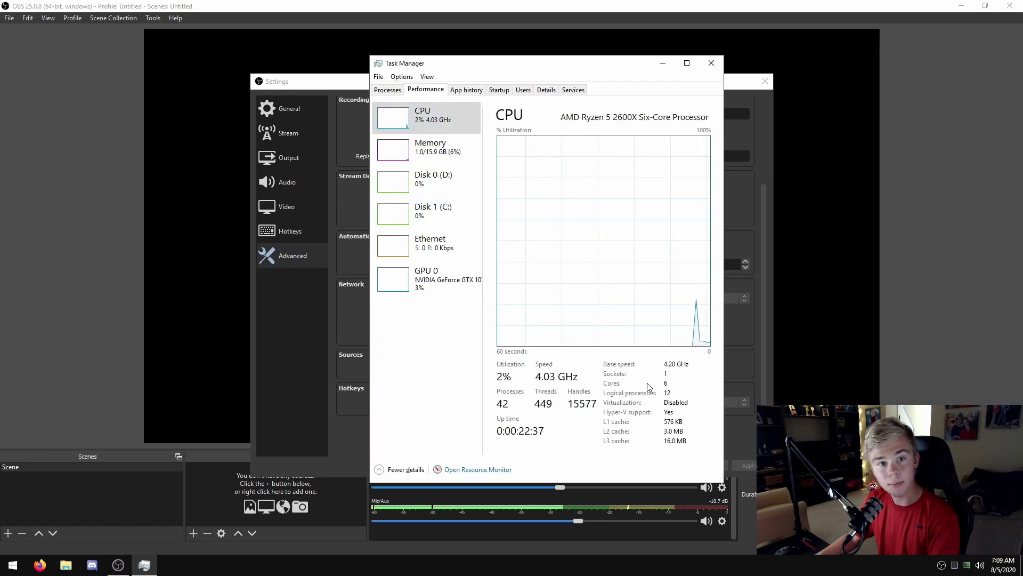
pyautogui.click(714, 65)
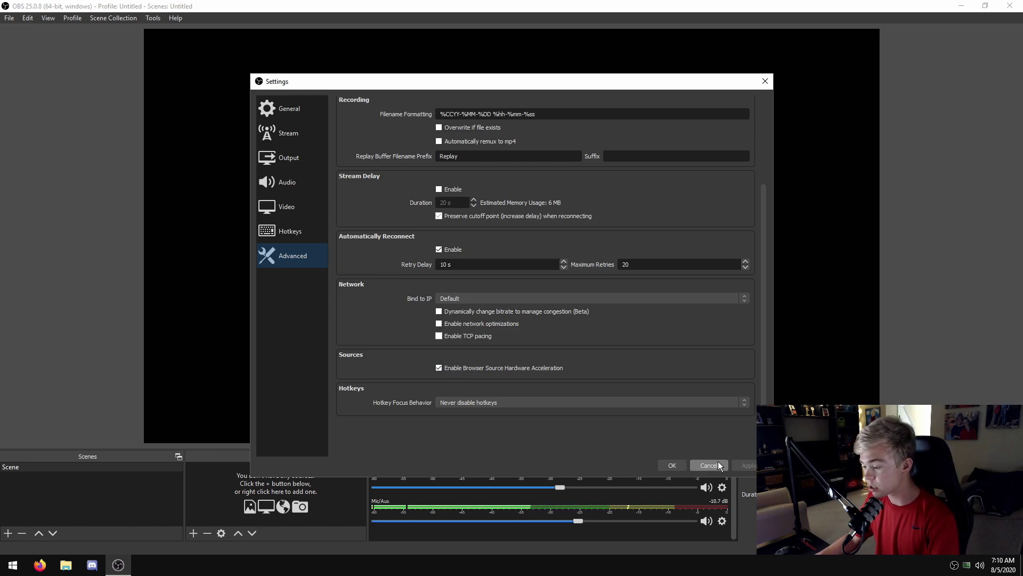
# Accept the settings and decline restarting the program.
pyautogui.click(672, 466)
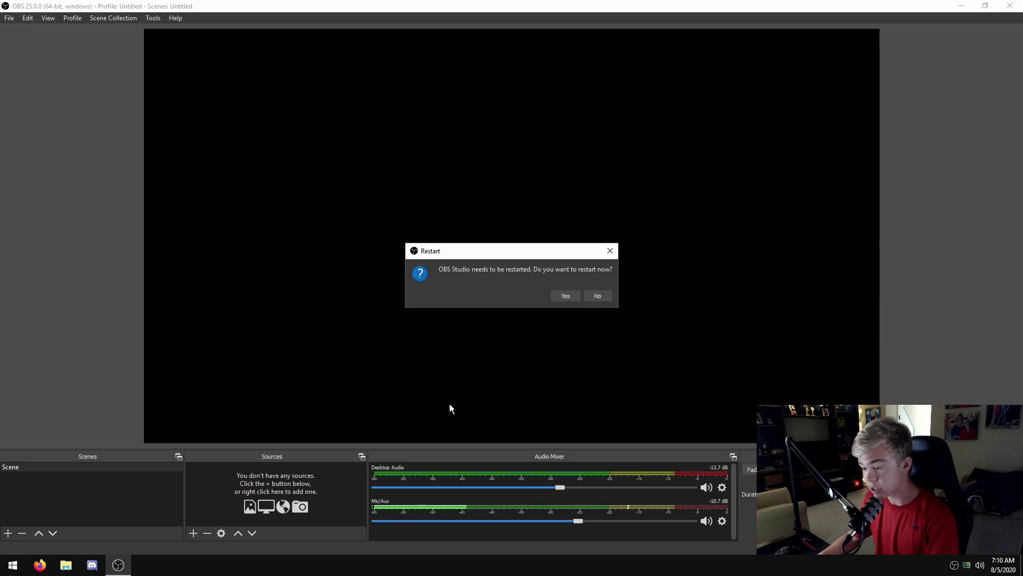
pyautogui.click(597, 296)
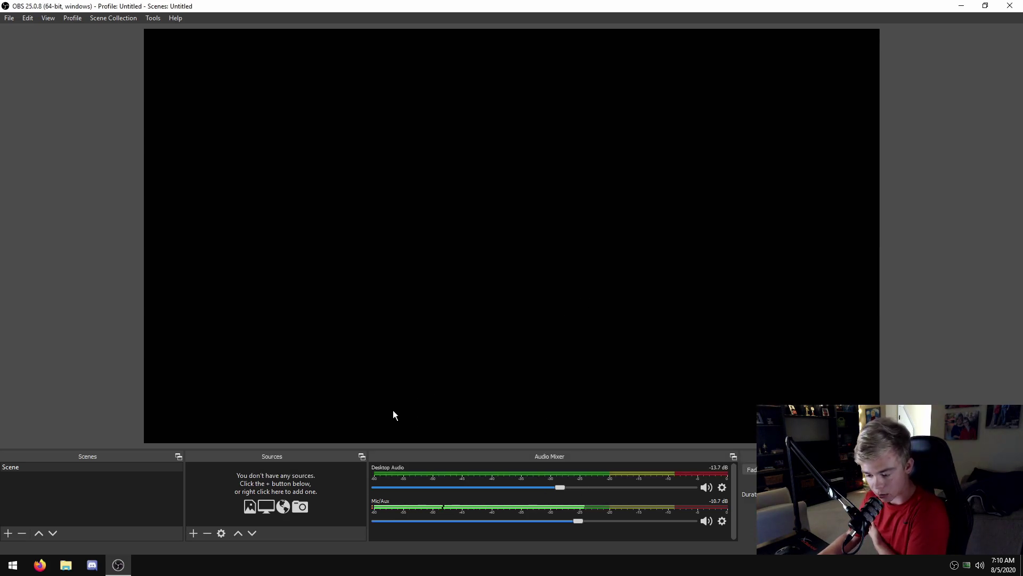
# Add a Video Capture Device source using the C922 Pro Stream Webcam and set its Resolution/FPS Type to Custom.
pyautogui.click(192, 532)
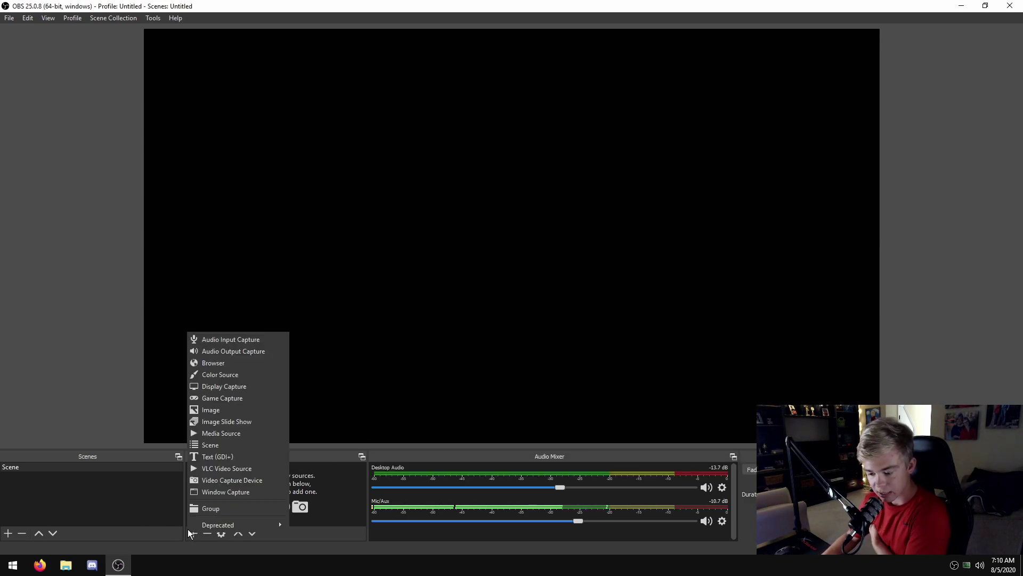
pyautogui.click(221, 478)
pyautogui.click(544, 356)
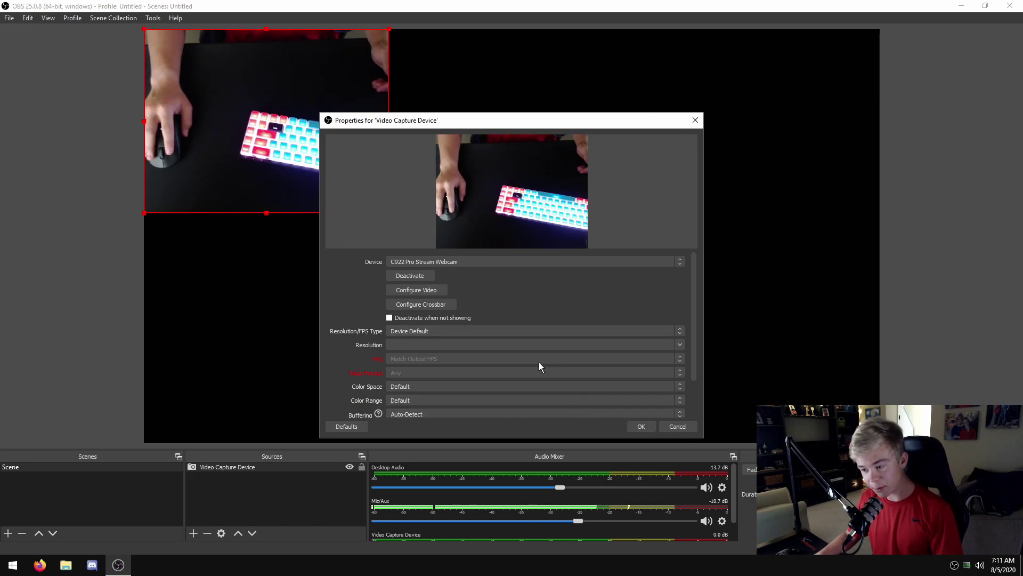
pyautogui.click(424, 334)
pyautogui.click(421, 344)
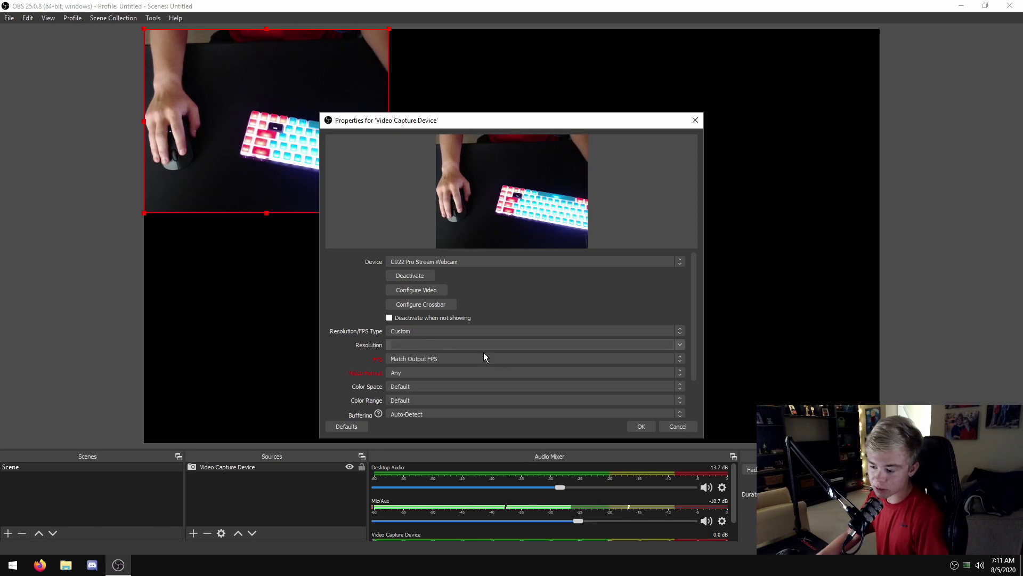
# Set the webcam source's resolution to 1920x1080 and its FPS to 30.
pyautogui.click(680, 344)
pyautogui.click(663, 366)
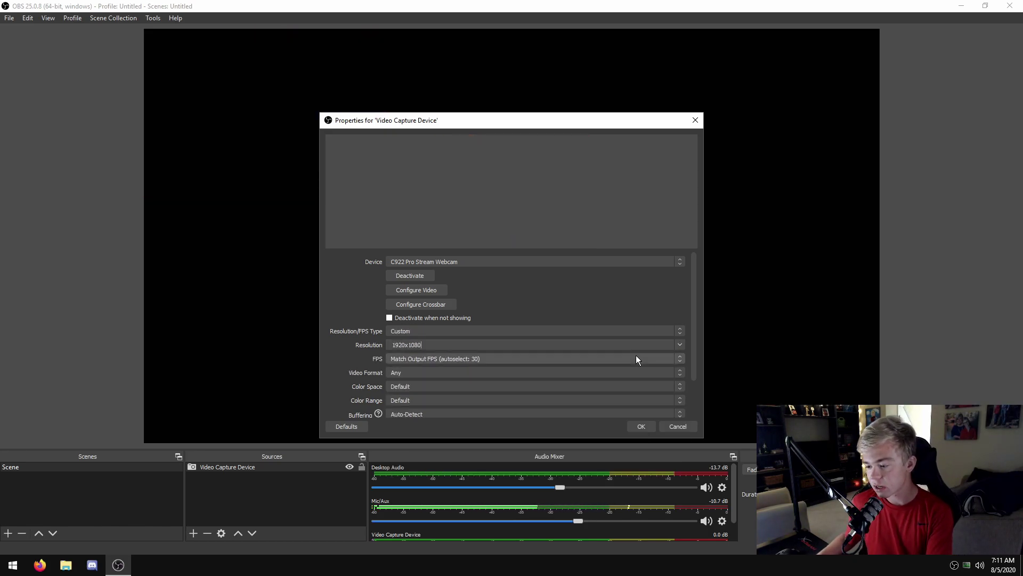
pyautogui.click(466, 361)
pyautogui.click(455, 381)
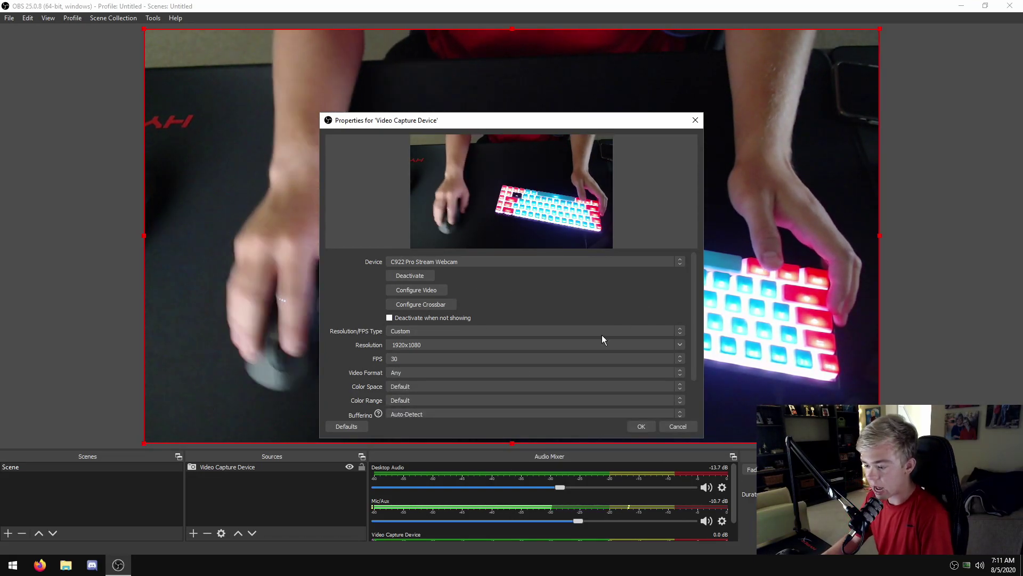
# Set the webcam source to 1280x720 at 60 FPS with the MJPEG video format.
pyautogui.click(680, 346)
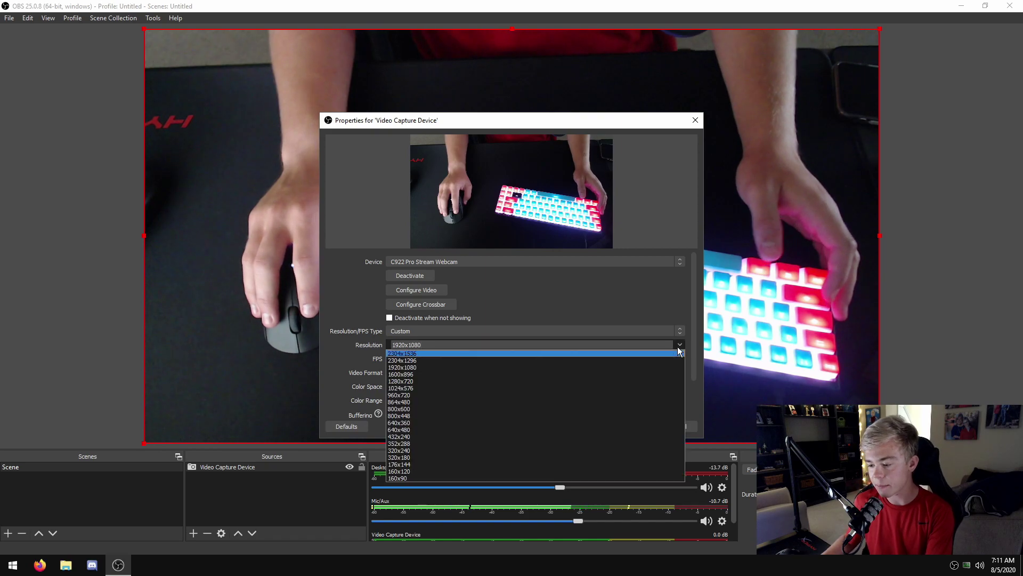
pyautogui.click(500, 382)
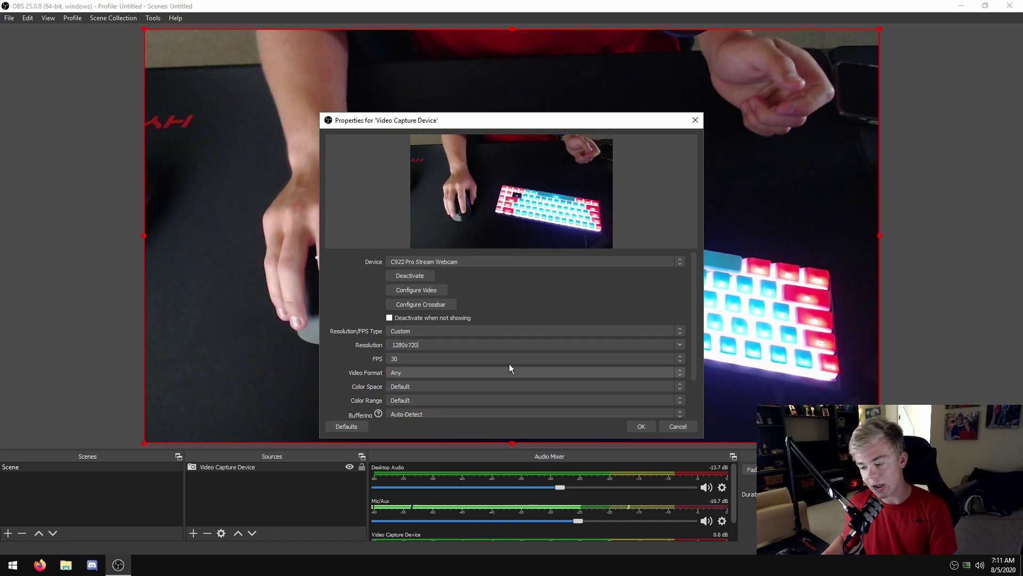
pyautogui.click(510, 357)
pyautogui.click(487, 381)
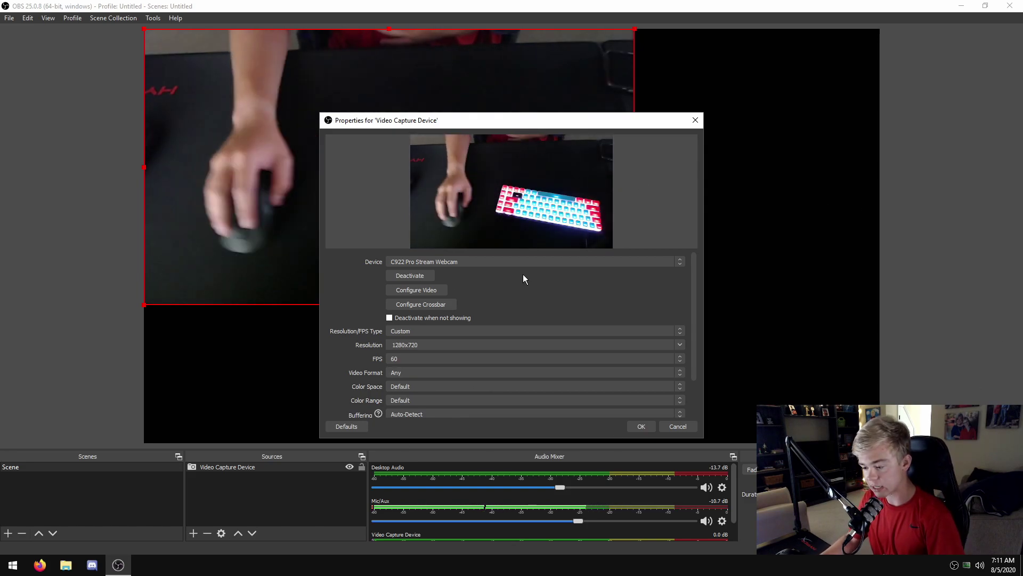
pyautogui.click(408, 372)
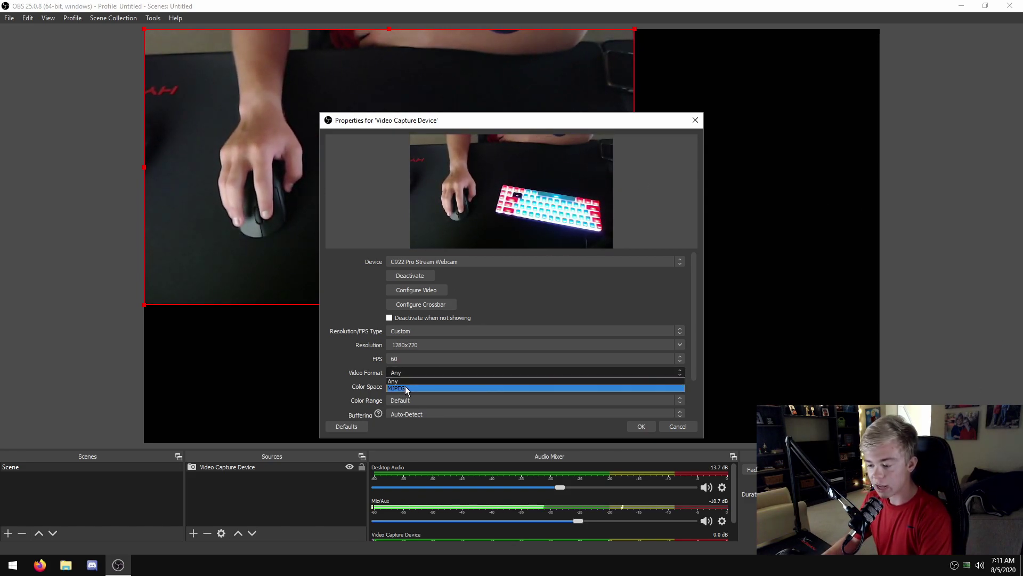
pyautogui.click(395, 386)
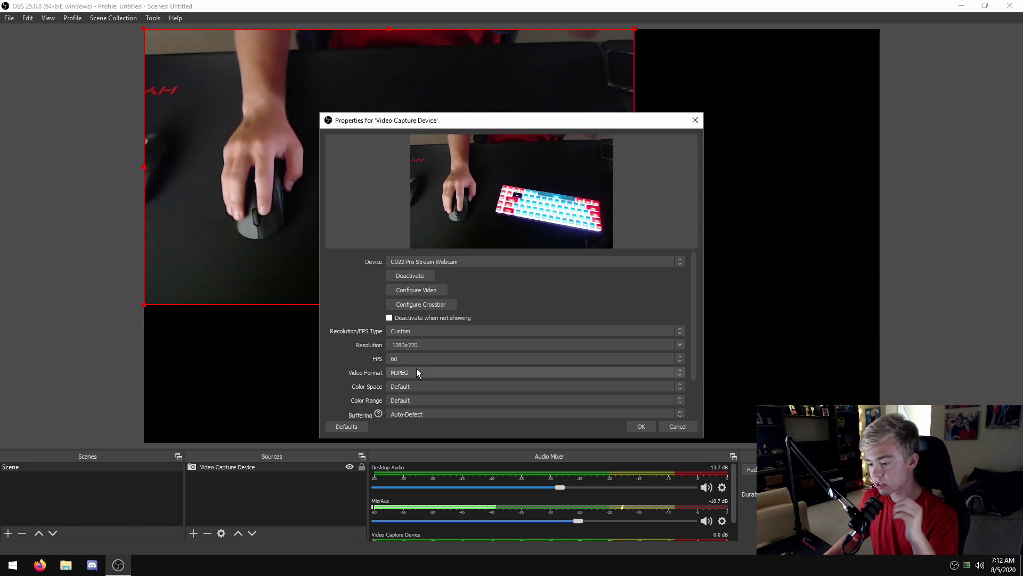
# Set the webcam source's color space to 709 and its color range to Partial.
pyautogui.click(407, 385)
pyautogui.click(407, 407)
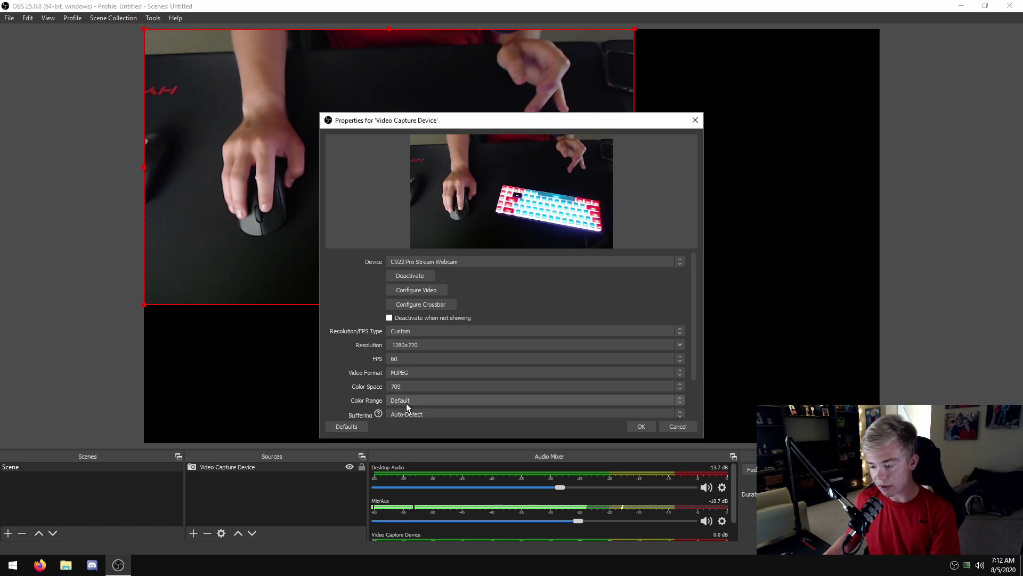
pyautogui.click(428, 397)
pyautogui.click(421, 413)
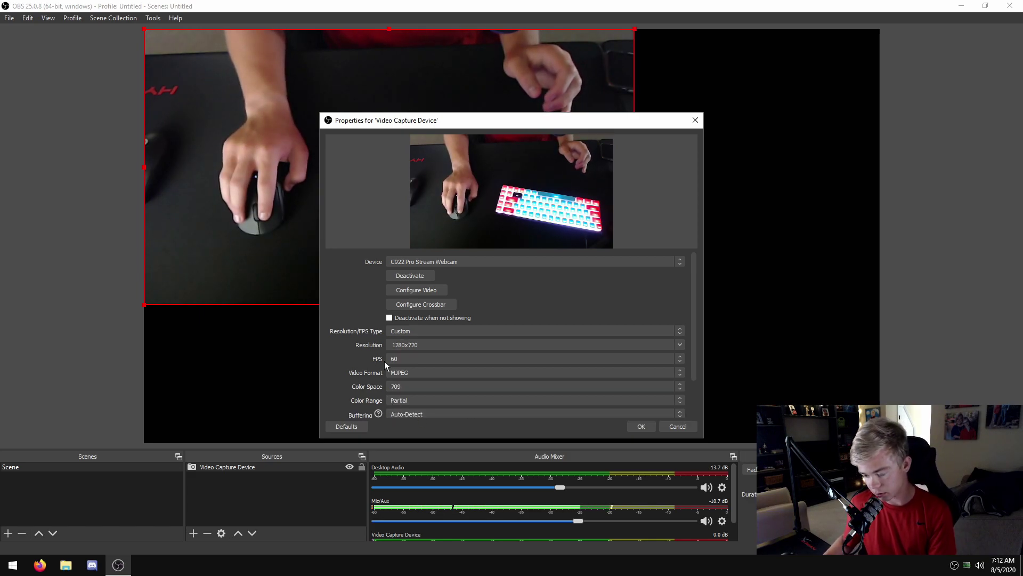
pyautogui.scroll(-2, 356, 357)
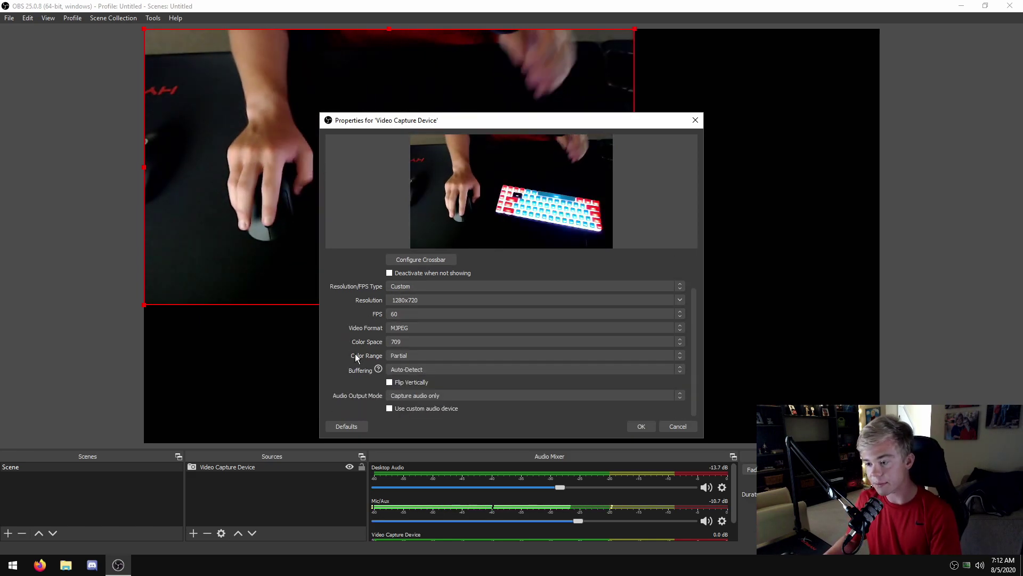
pyautogui.click(422, 355)
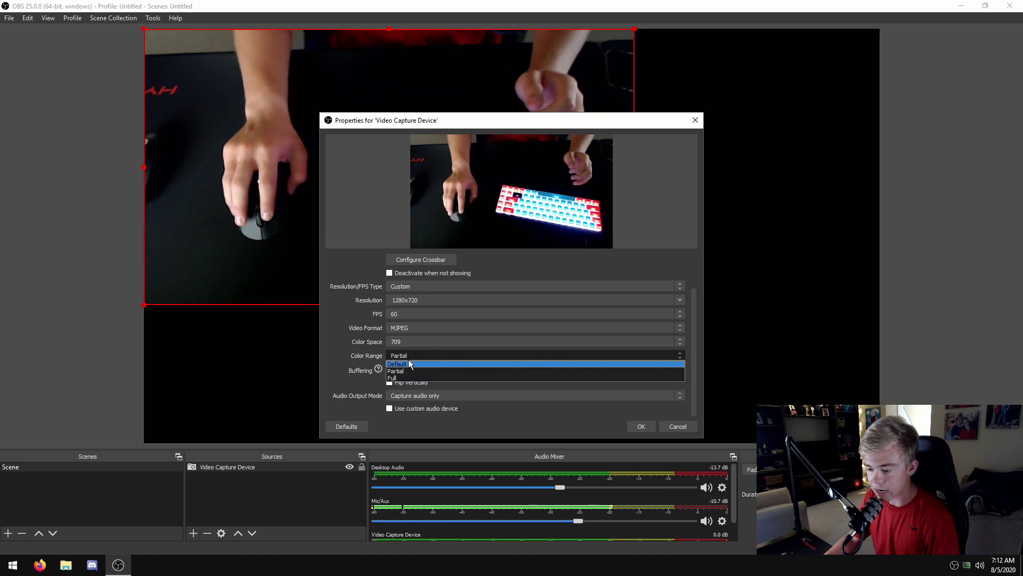
pyautogui.click(408, 371)
# Disable buffering for the webcam source and check its Audio Output Mode.
pyautogui.click(408, 369)
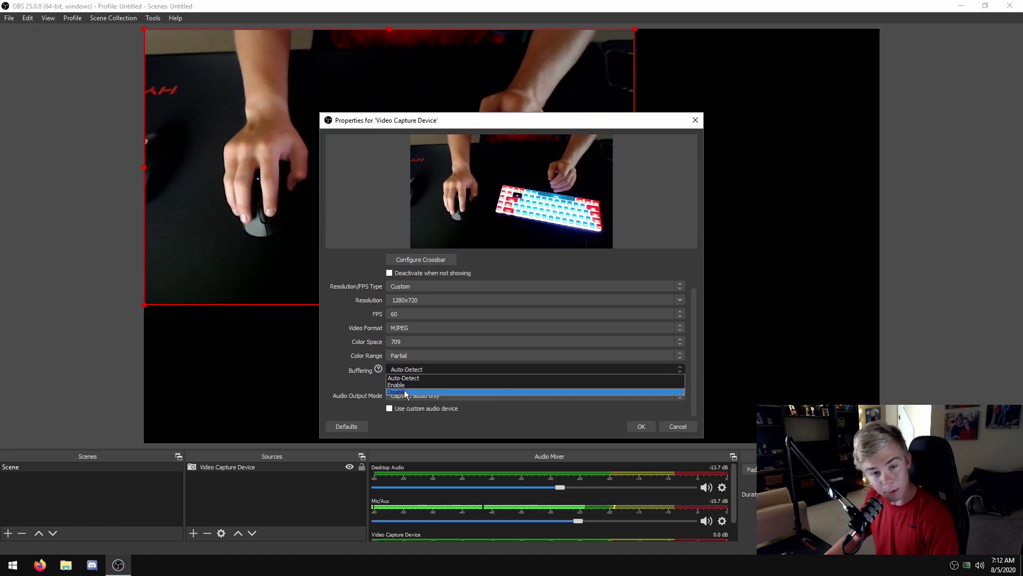
pyautogui.click(405, 392)
pyautogui.click(413, 395)
pyautogui.click(413, 402)
# Open the webcam's video configuration, choose its PowerLine Frequency (Anti Flicker) and apply it.
pyautogui.scroll(2, 421, 280)
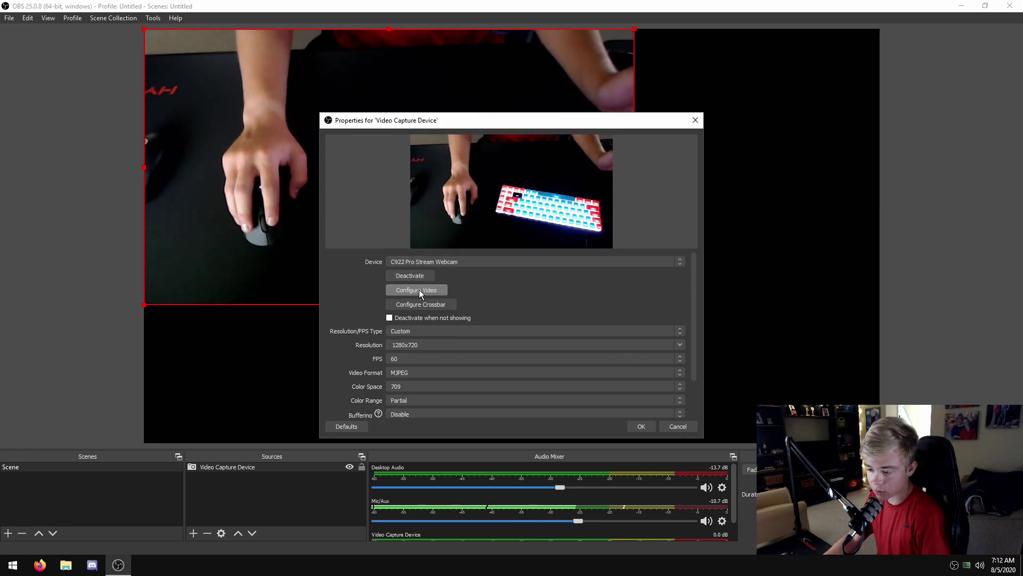
pyautogui.click(419, 289)
pyautogui.moveTo(226, 136); pyautogui.dragTo(341, 110)
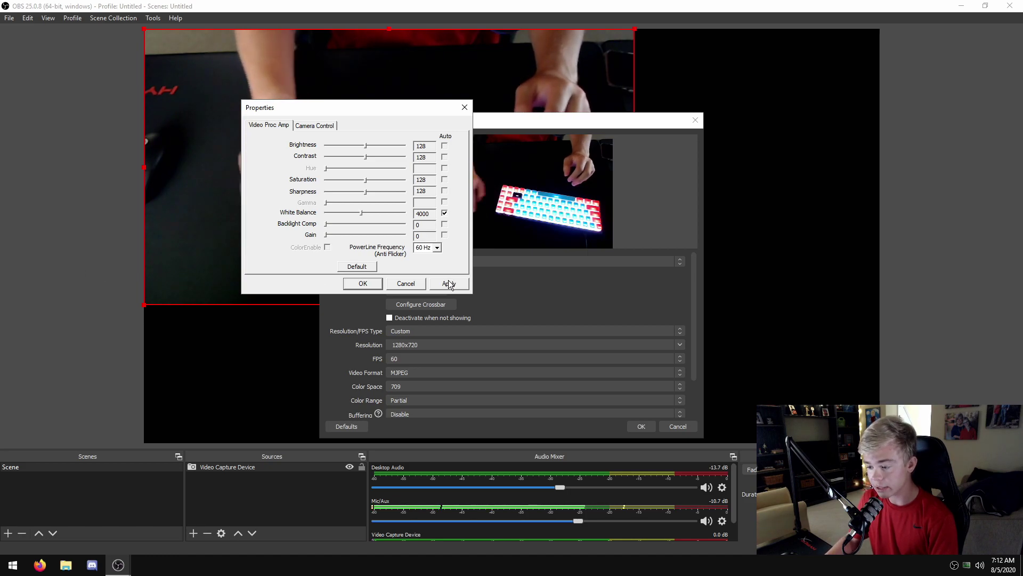
pyautogui.click(437, 248)
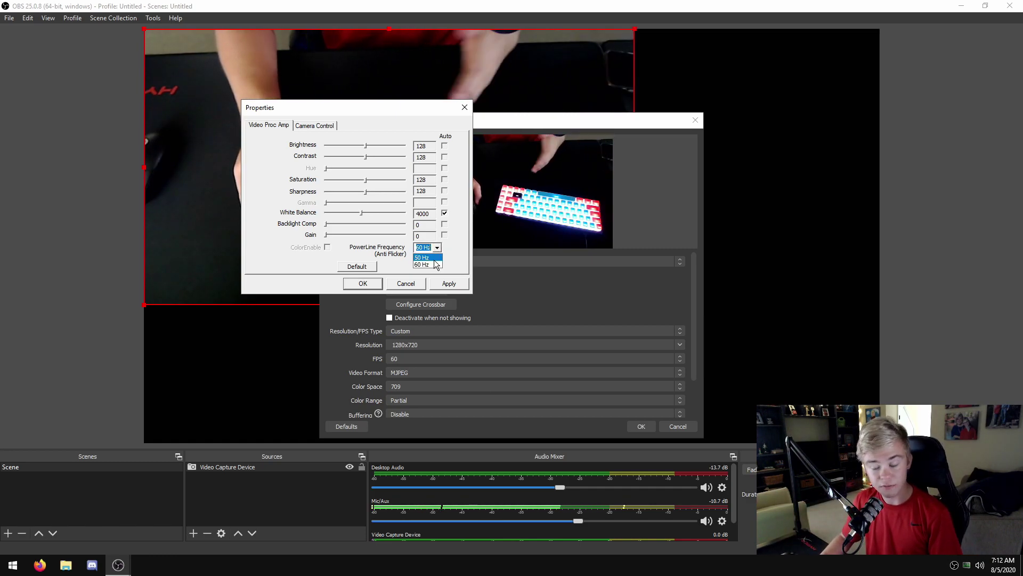
pyautogui.click(434, 259)
pyautogui.click(444, 282)
# Turn off the webcam's automatic focus and Low Light Compensation, and accept the video configuration.
pyautogui.click(315, 127)
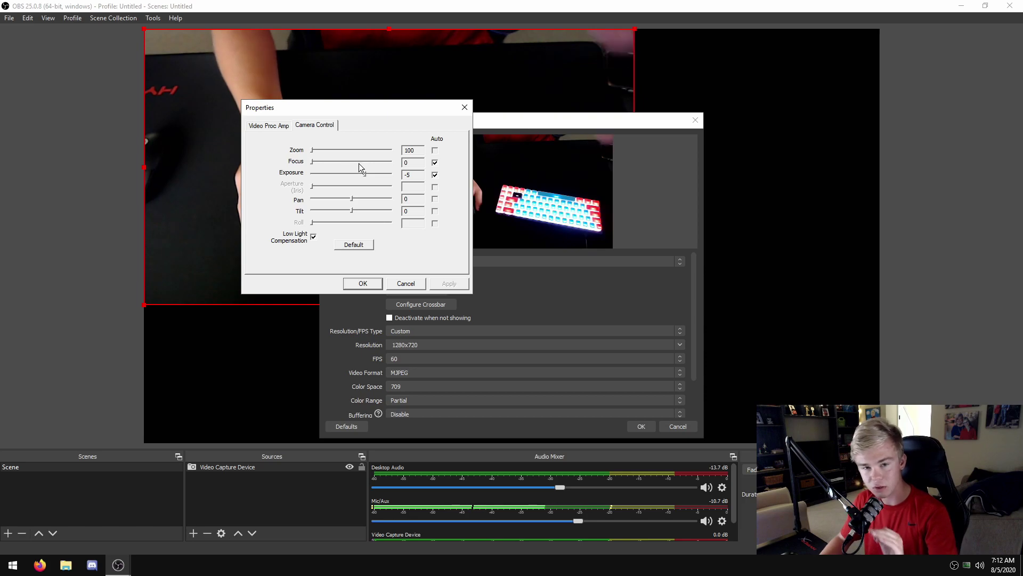
pyautogui.click(435, 162)
pyautogui.click(314, 237)
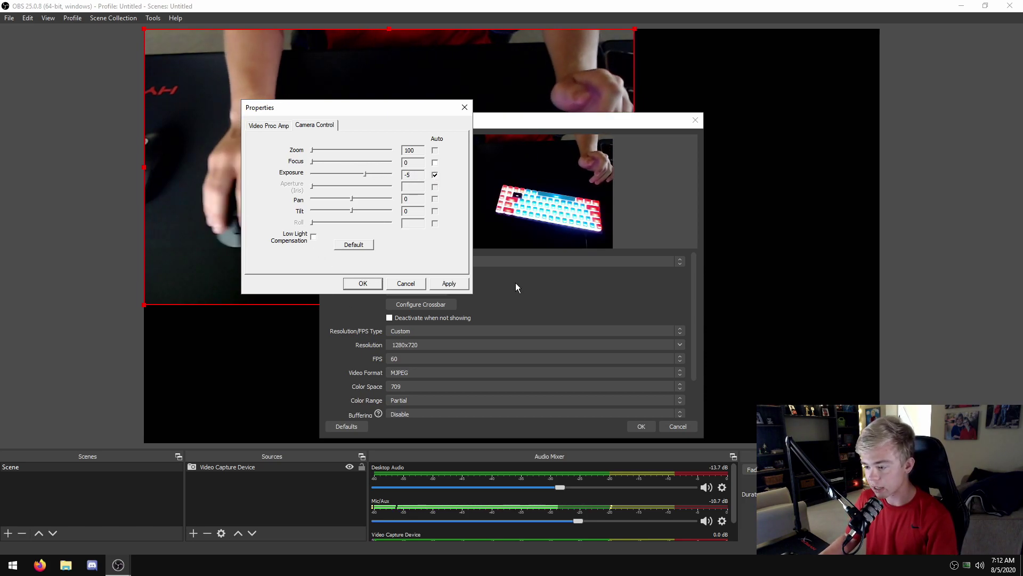
pyautogui.click(363, 283)
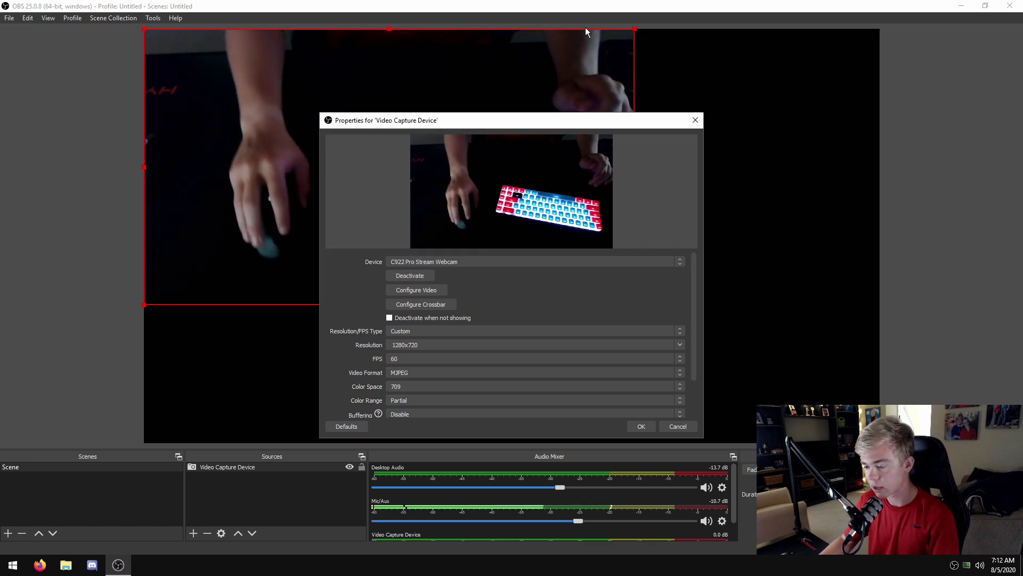
# Accept the webcam source's properties, shrink its picture to about a sixth of the canvas width and place it midway down the canvas's left edge.
pyautogui.click(642, 427)
pyautogui.moveTo(635, 305); pyautogui.dragTo(364, 134)
pyautogui.moveTo(285, 90); pyautogui.dragTo(255, 225)
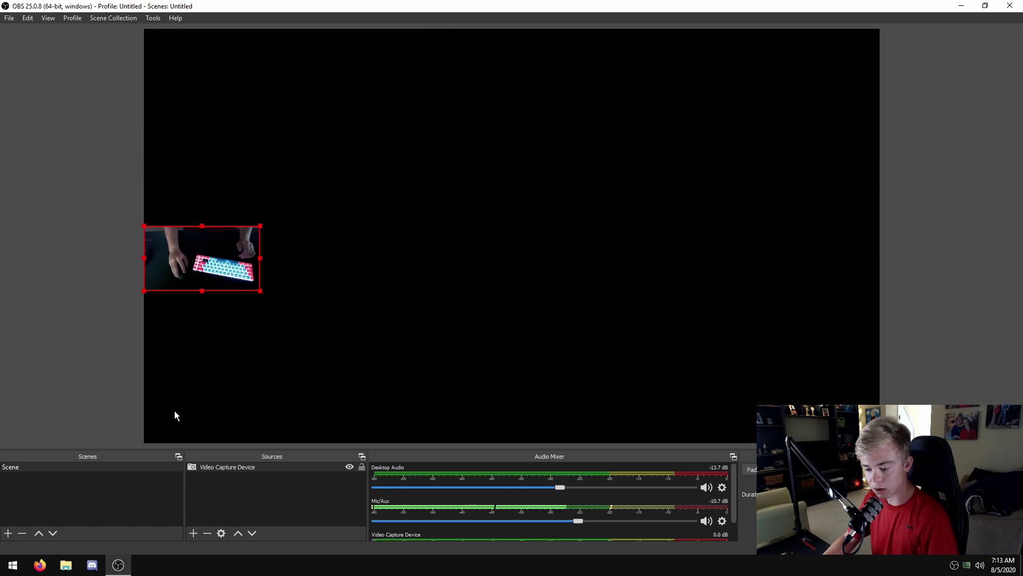
# Add a Display Capture source with its default settings and place it below the Video Capture Device in the source order.
pyautogui.click(191, 533)
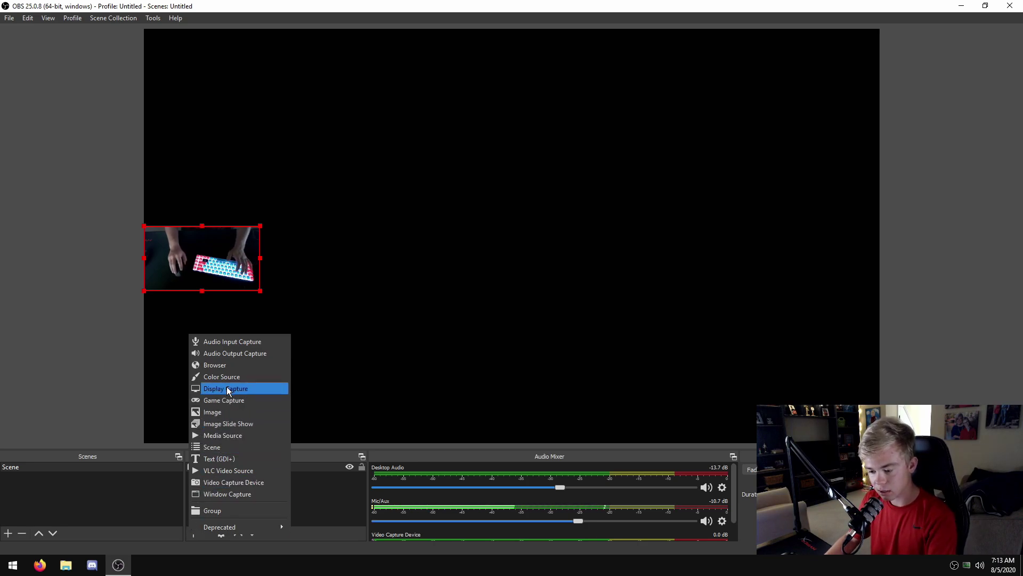
pyautogui.click(228, 389)
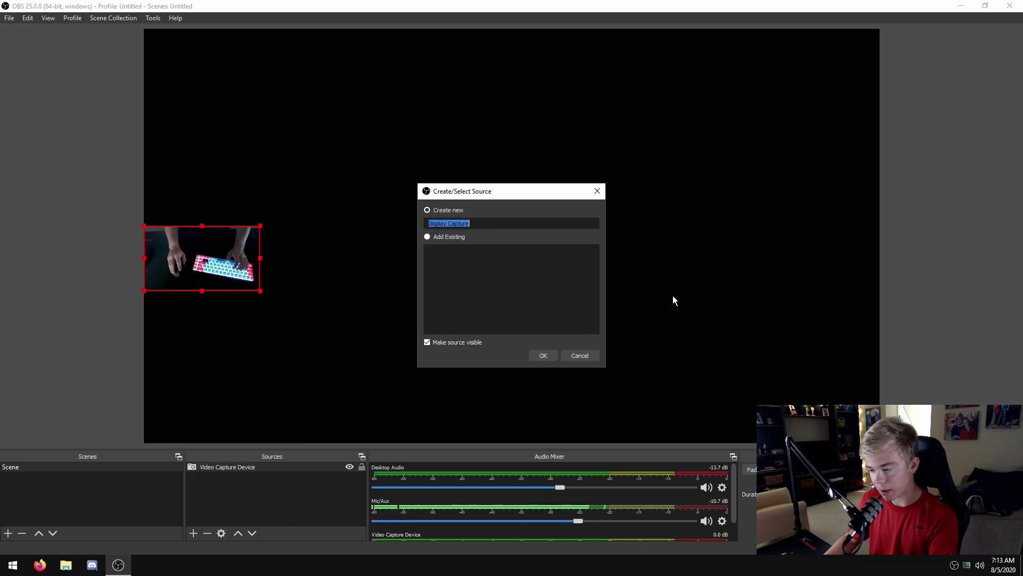
pyautogui.click(544, 356)
pyautogui.click(653, 429)
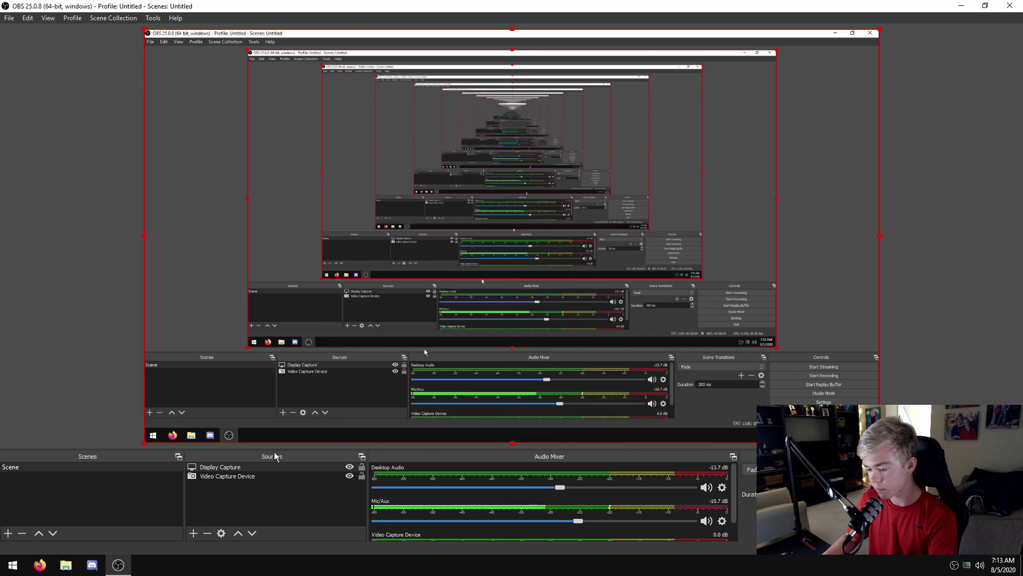
pyautogui.moveTo(235, 468); pyautogui.dragTo(236, 478)
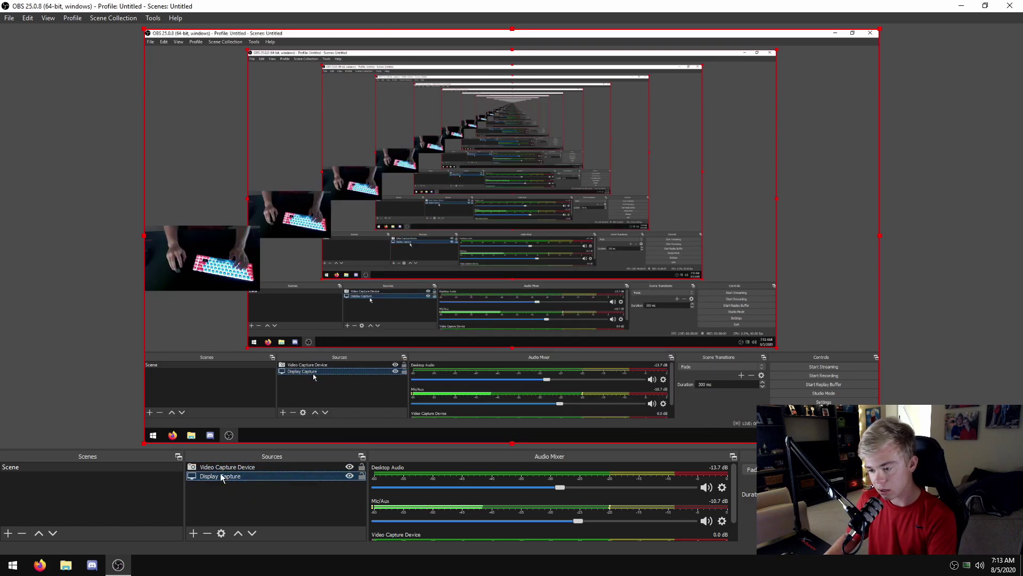
pyautogui.click(208, 287)
pyautogui.moveTo(201, 228); pyautogui.dragTo(195, 253)
# Hide the Video Capture Device from the audio mixer.
pyautogui.click(519, 569)
pyautogui.scroll(-2, 414, 496)
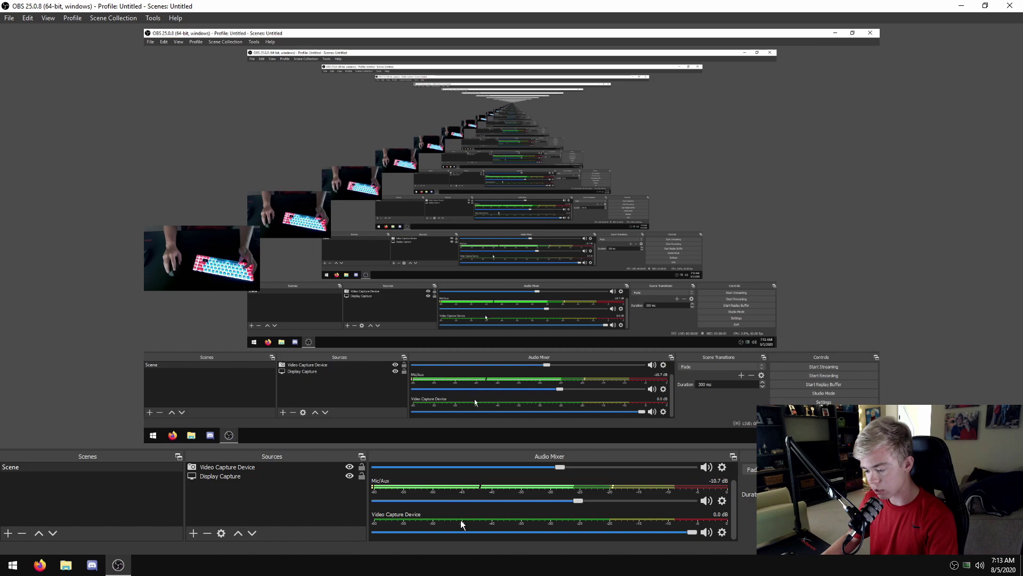
pyautogui.rightClick(469, 519)
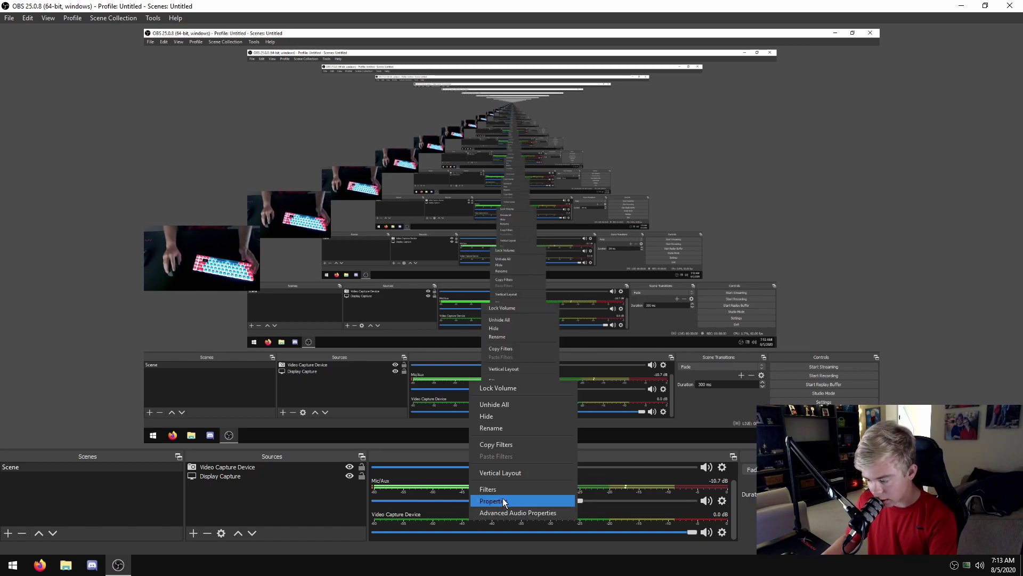
pyautogui.click(493, 416)
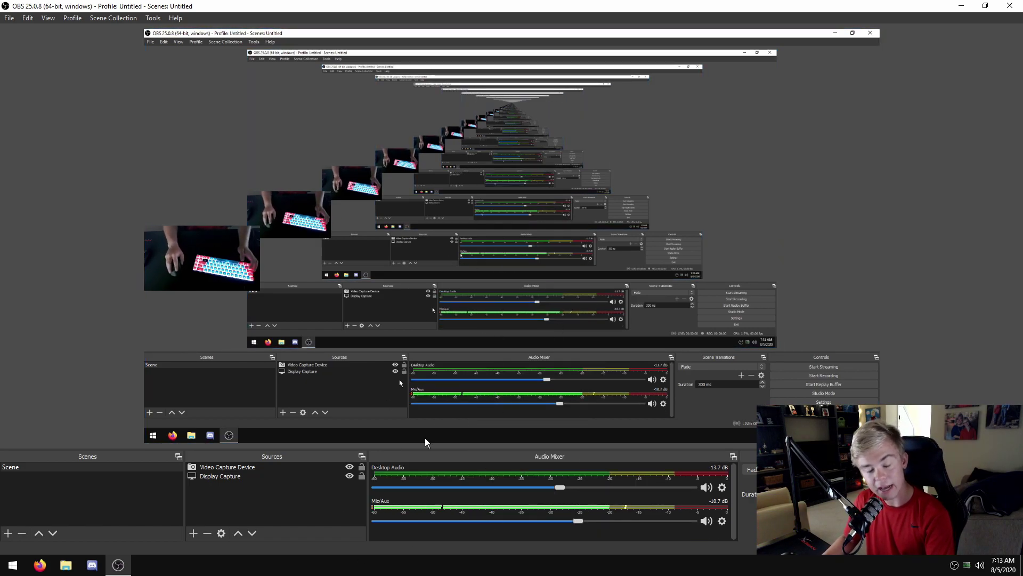
pyautogui.click(276, 464)
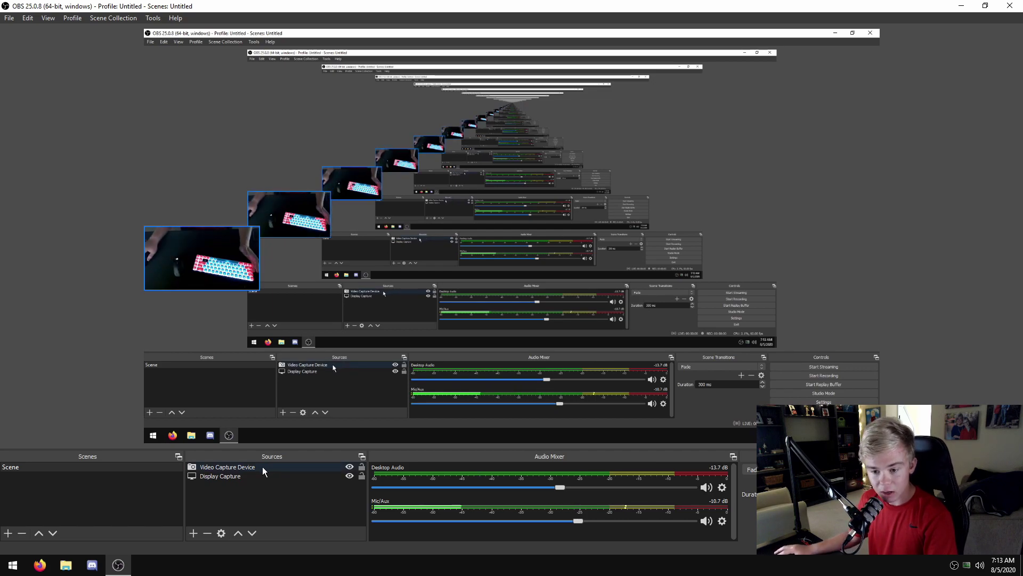
pyautogui.click(522, 234)
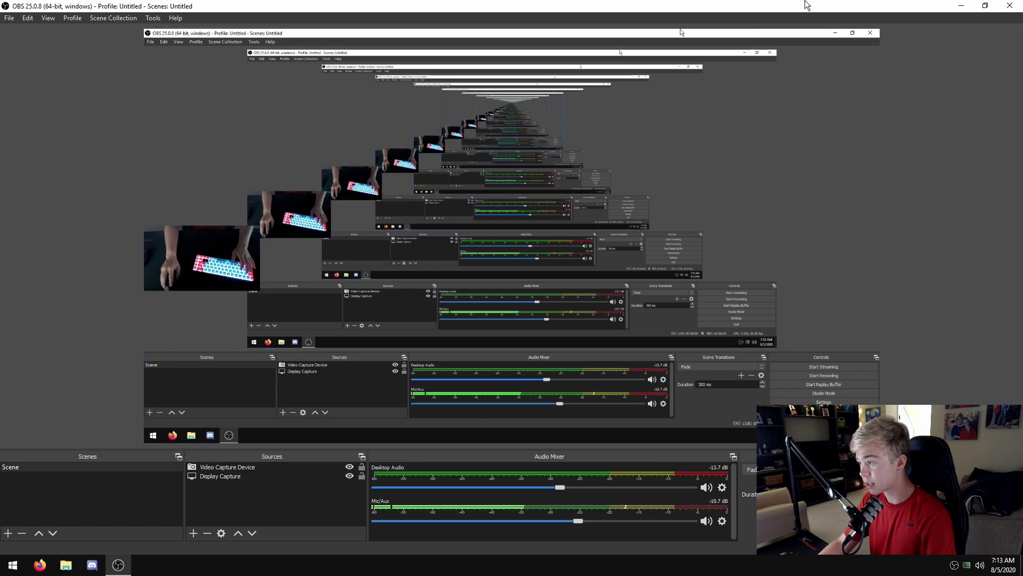
# Restore the maximized window to a smaller size and launch the Official Krunker.io Client.
pyautogui.click(985, 5)
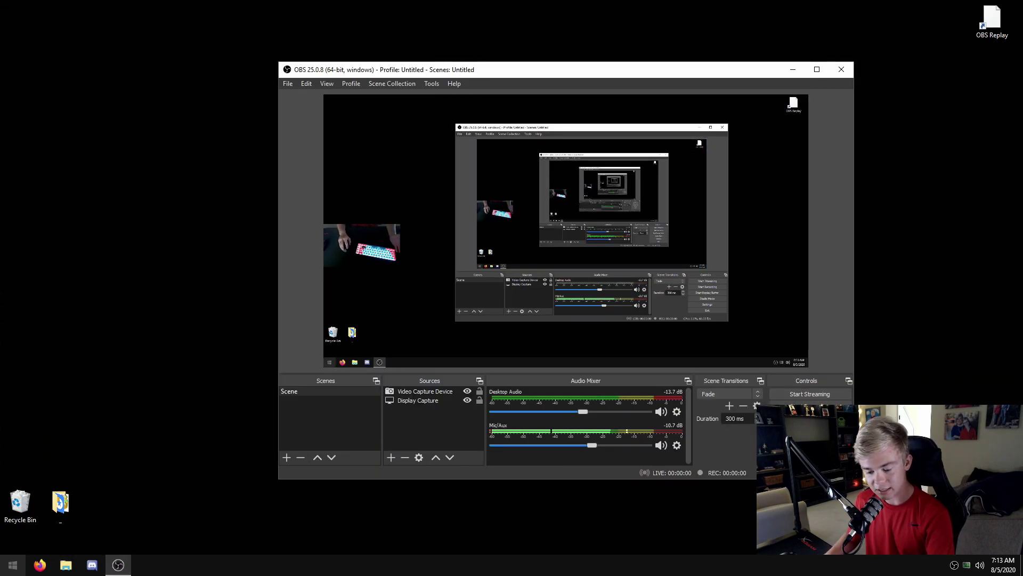
pyautogui.click(13, 565)
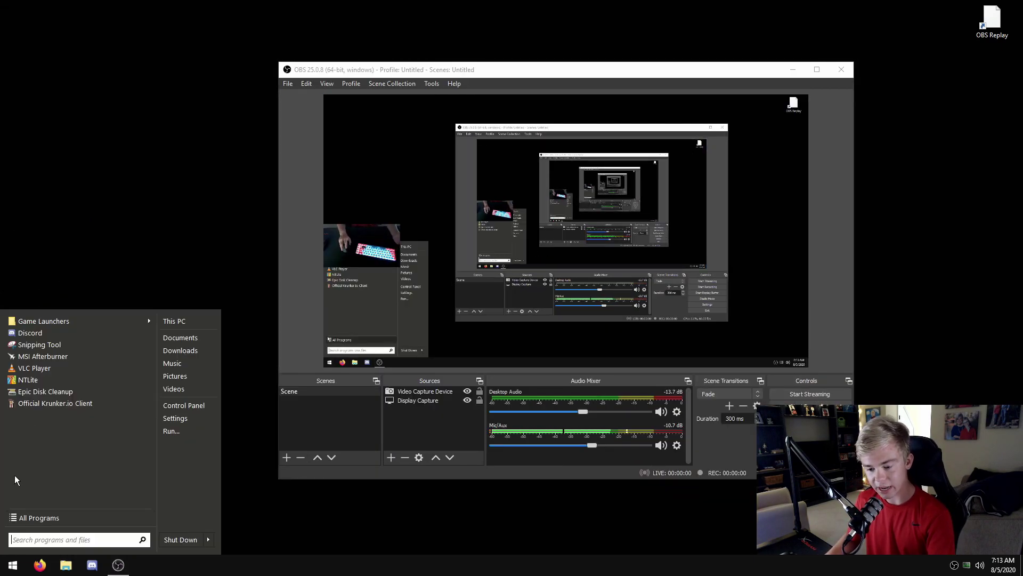
pyautogui.click(39, 404)
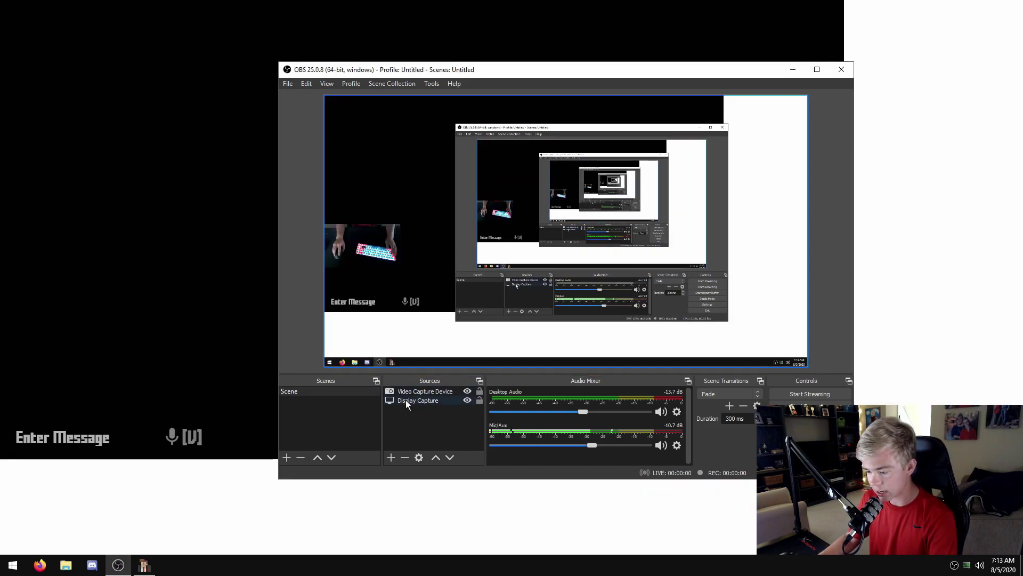
# Delete the Display Capture source from the scene and confirm its removal.
pyautogui.click(405, 400)
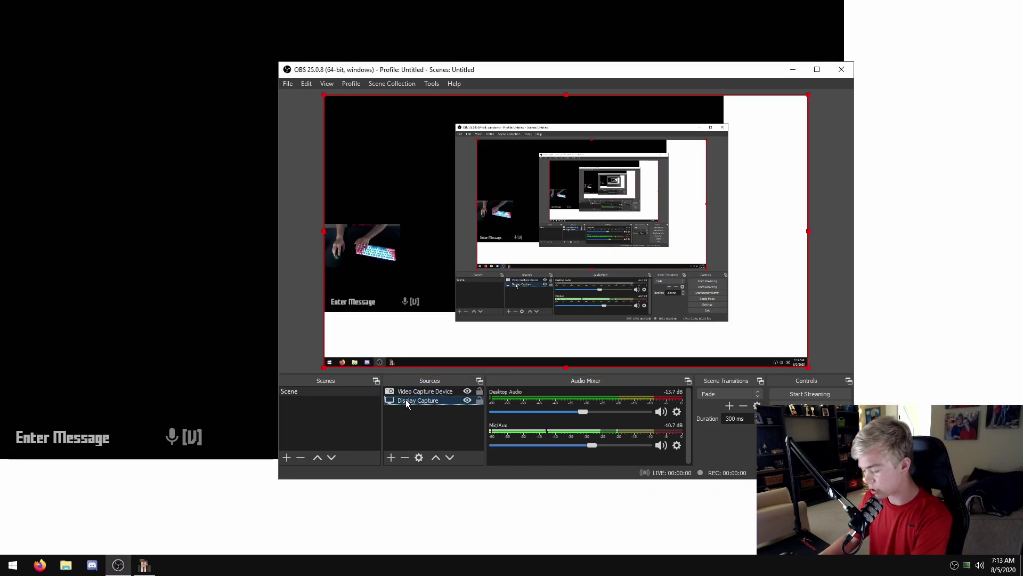
pyautogui.press('Delete')
pyautogui.click(605, 291)
pyautogui.click(391, 458)
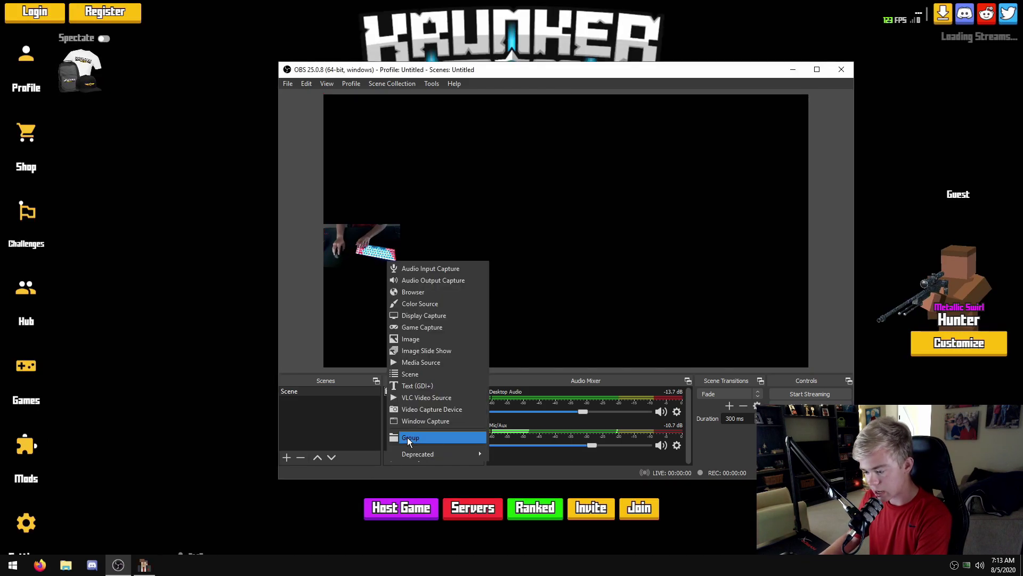
pyautogui.click(422, 319)
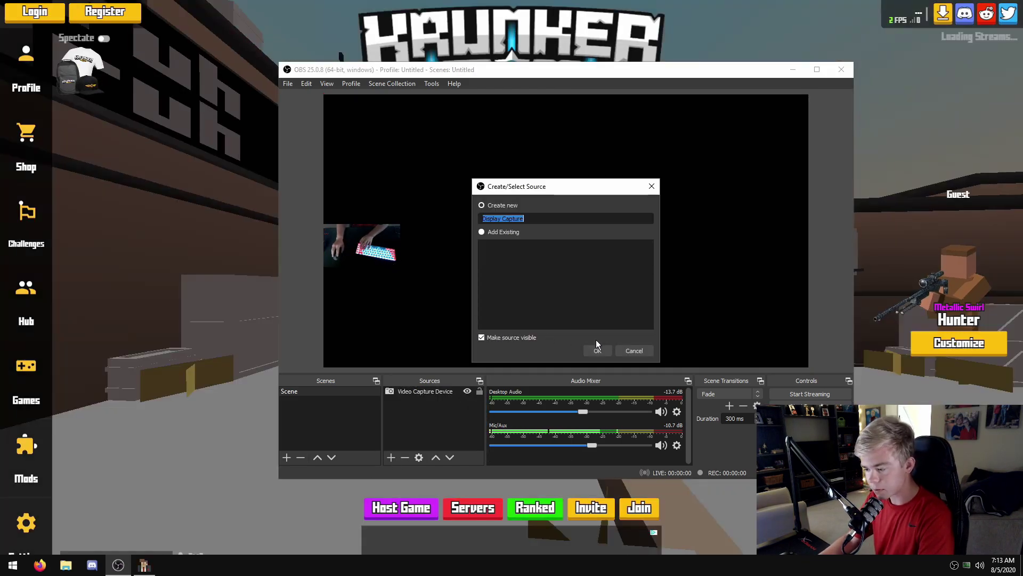
pyautogui.click(607, 350)
# Add a Game Capture source that captures a specific window, choosing the Official Krunker.io Client window, and accept it.
pyautogui.click(391, 458)
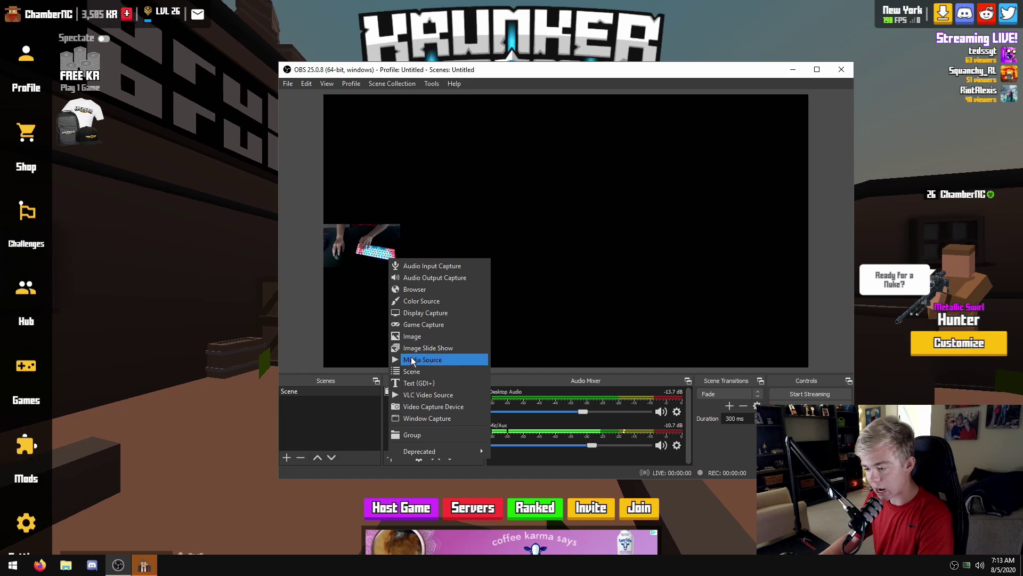
pyautogui.click(421, 324)
pyautogui.click(597, 350)
pyautogui.click(503, 269)
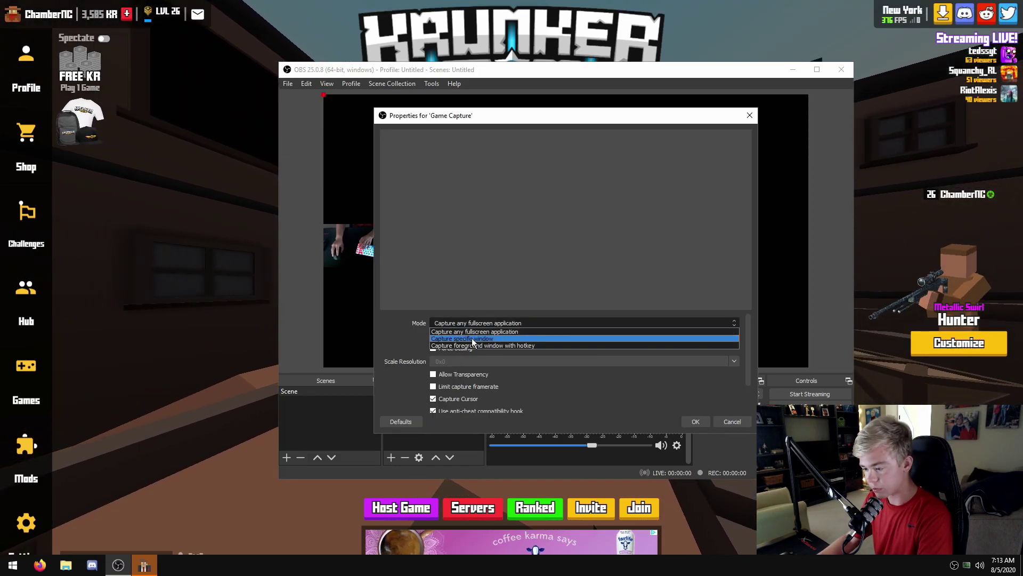
pyautogui.click(487, 274)
pyautogui.click(487, 303)
pyautogui.click(494, 318)
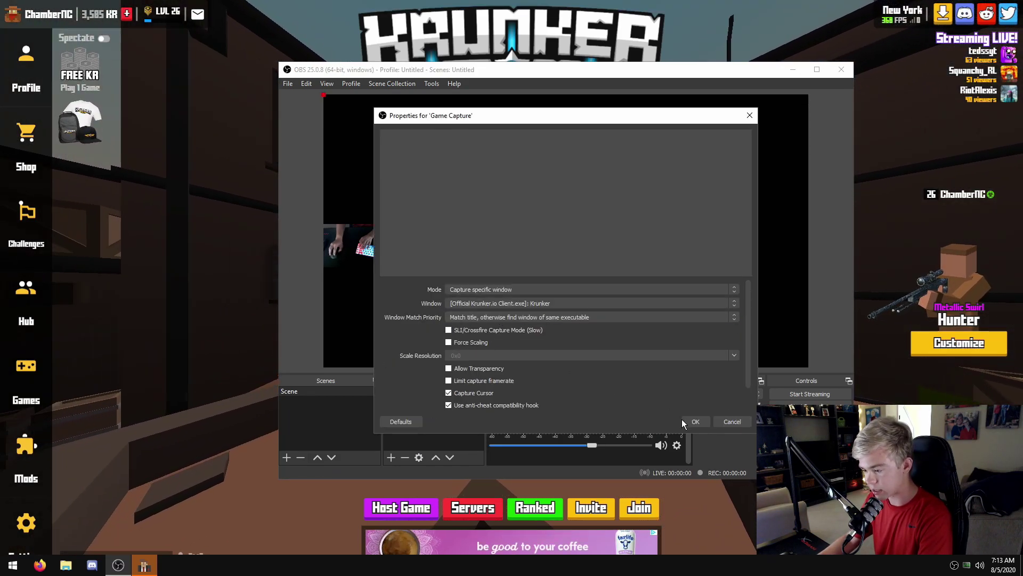
pyautogui.click(695, 421)
# Reopen the Game Capture source's properties and review the available Hook Rate options.
pyautogui.doubleClick(420, 392)
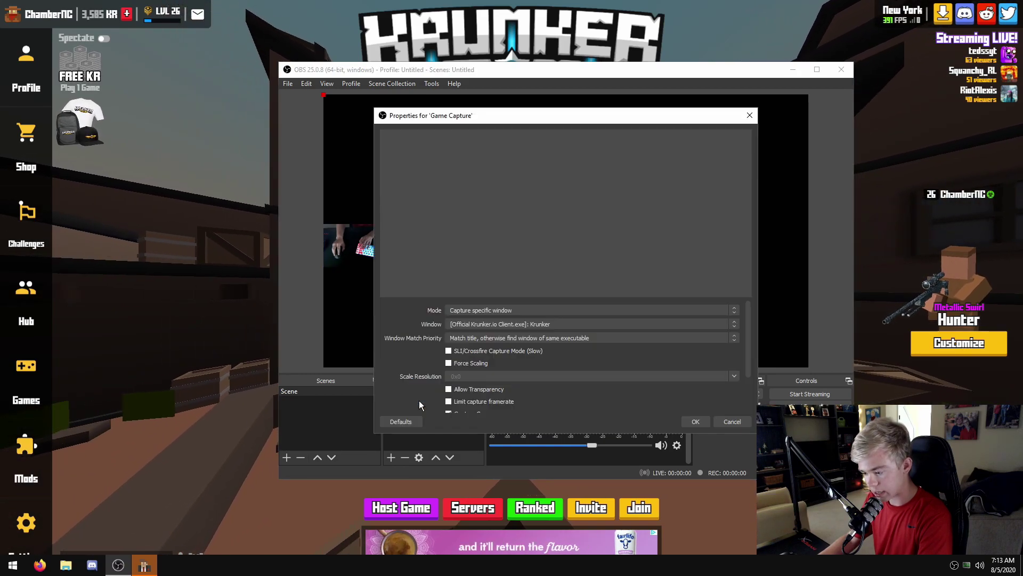
pyautogui.scroll(-1, 420, 385)
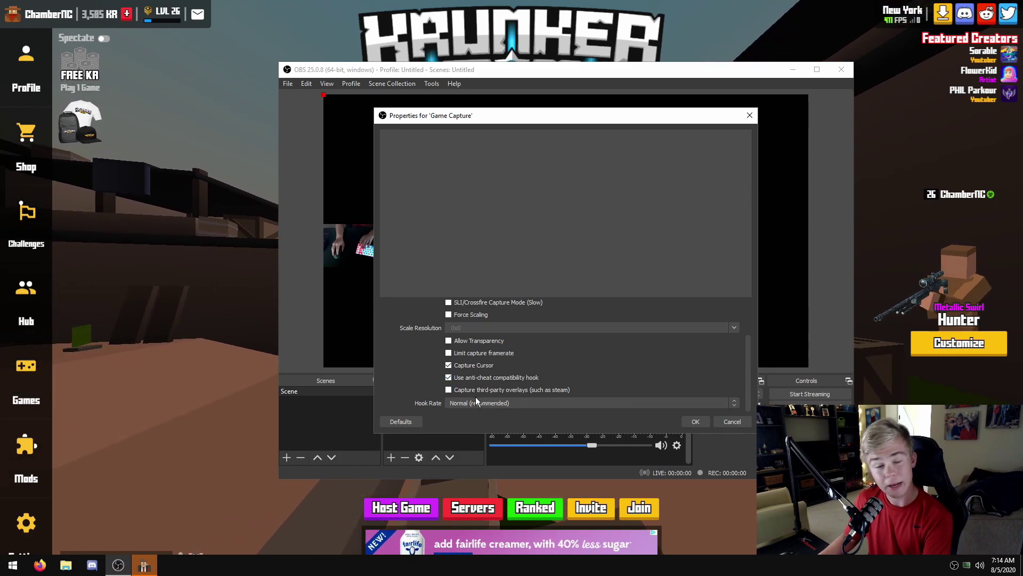
pyautogui.click(463, 404)
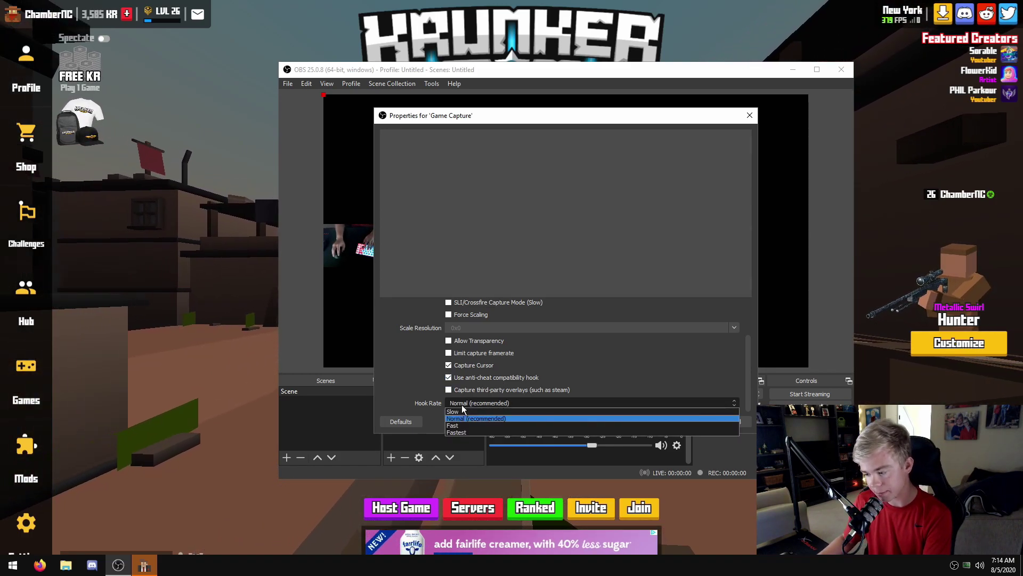
pyautogui.click(462, 406)
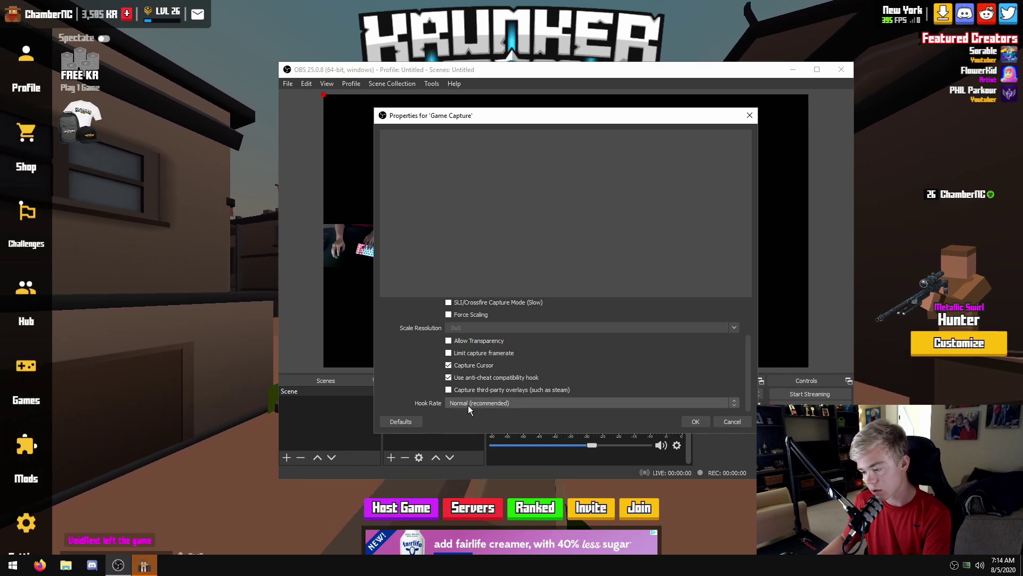
pyautogui.scroll(3, 406, 392)
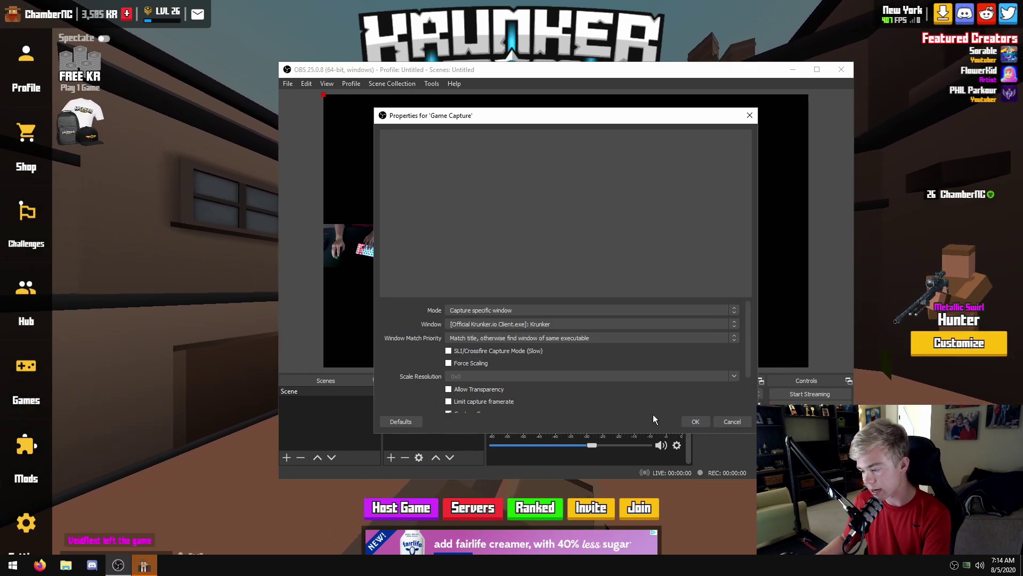
# Accept the Game Capture properties, check the Krunker game window and return to OBS Studio.
pyautogui.click(695, 422)
pyautogui.click(188, 379)
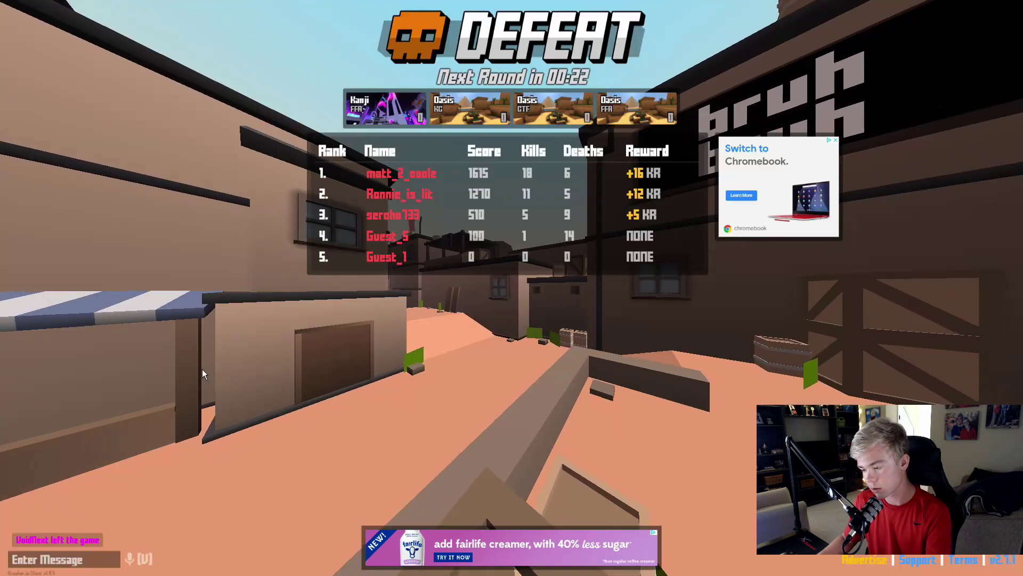
pyautogui.press('super')
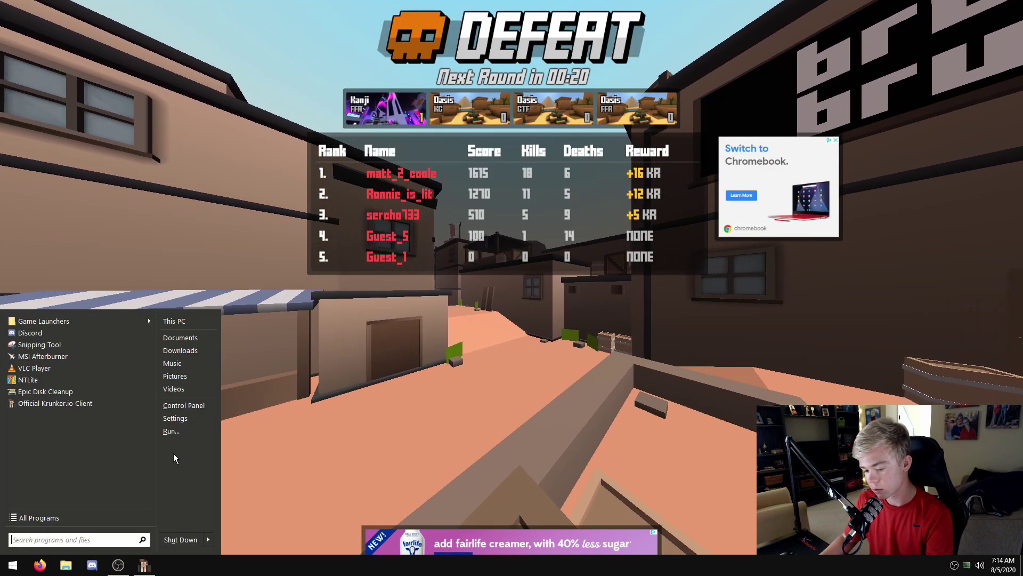
pyautogui.hotkey('alt', 'Tab')
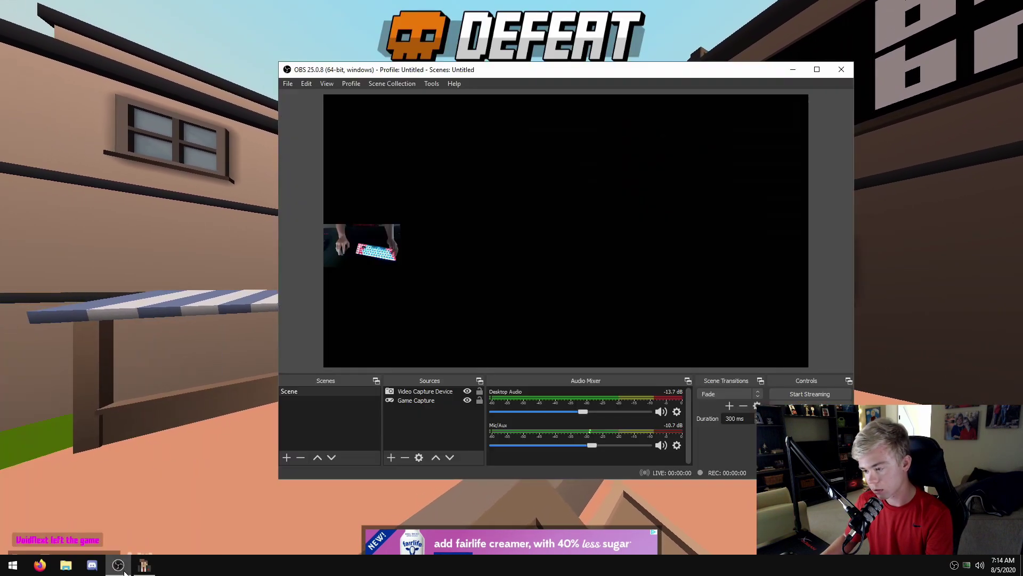
# Delete the Game Capture source from the scene and confirm its removal.
pyautogui.click(430, 401)
pyautogui.press('Delete')
pyautogui.click(603, 291)
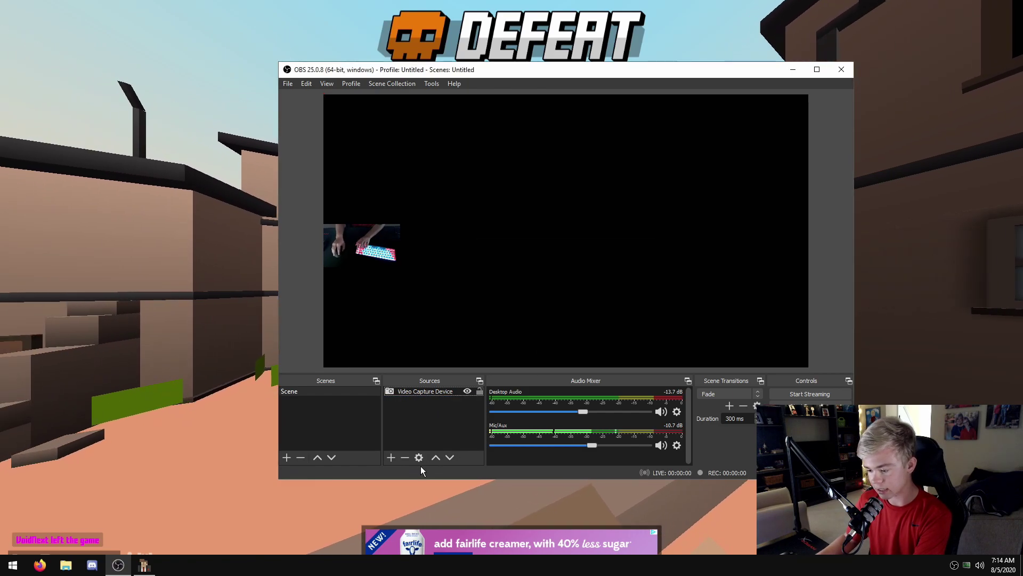
# Add a new Window Capture source to the scene, keeping its default name.
pyautogui.click(390, 457)
pyautogui.click(414, 411)
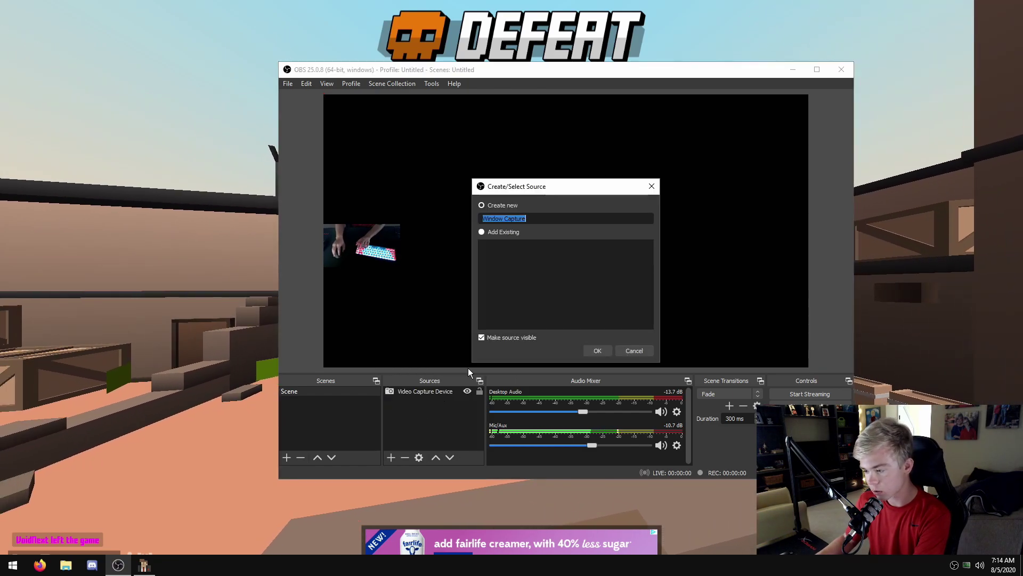
pyautogui.press('Return')
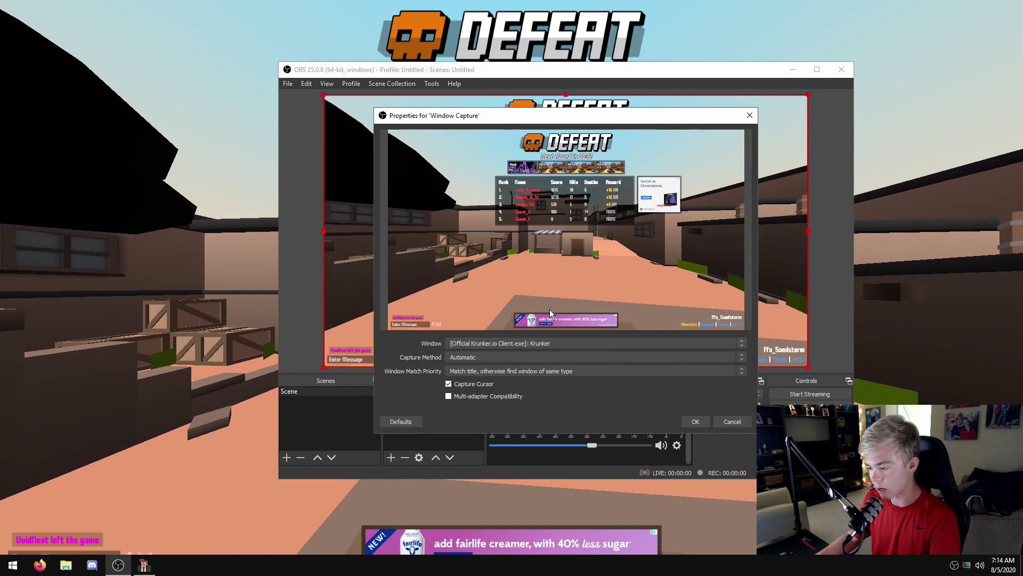
# Set the Window Capture's capture method to BitBlt (Windows 7 and up) for the Krunker window and accept the properties.
pyautogui.click(513, 358)
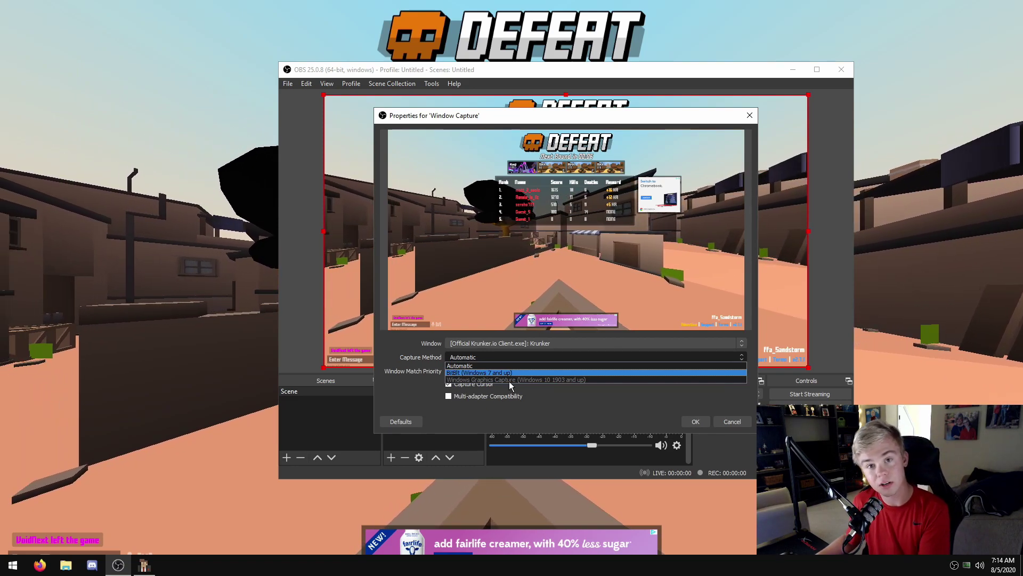
pyautogui.click(507, 377)
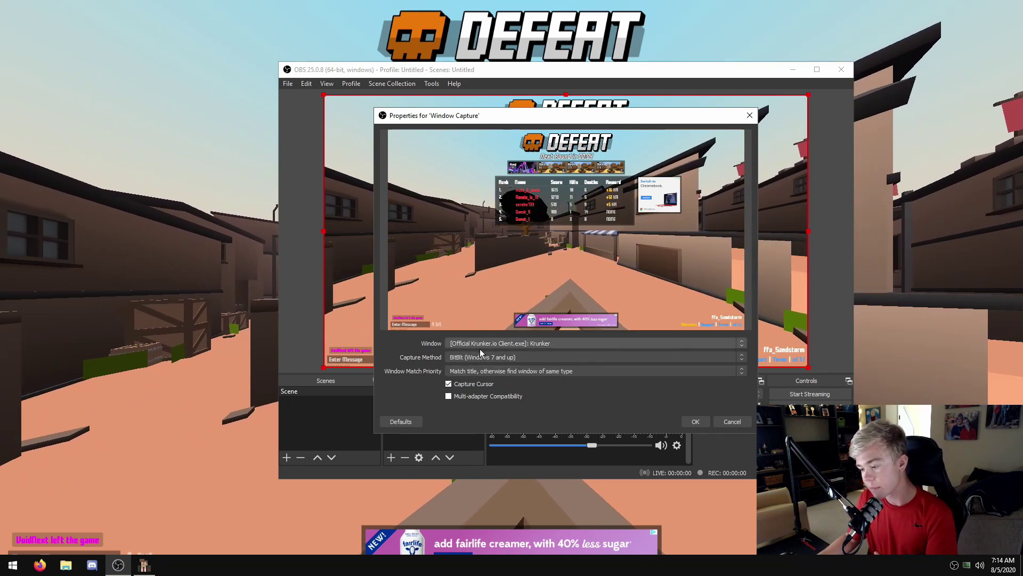
pyautogui.click(585, 357)
pyautogui.click(599, 373)
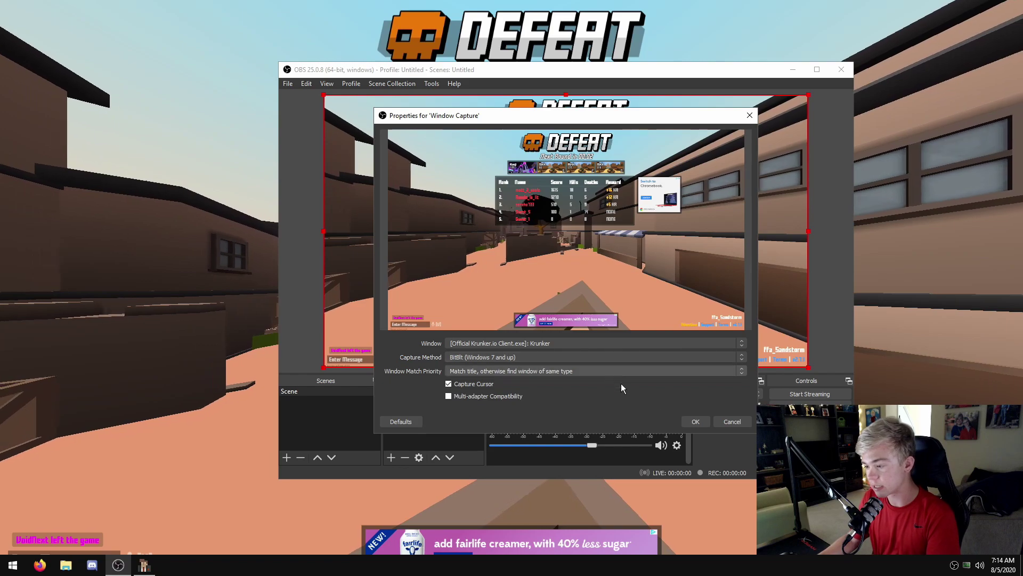
pyautogui.click(693, 421)
pyautogui.moveTo(420, 409); pyautogui.dragTo(420, 409)
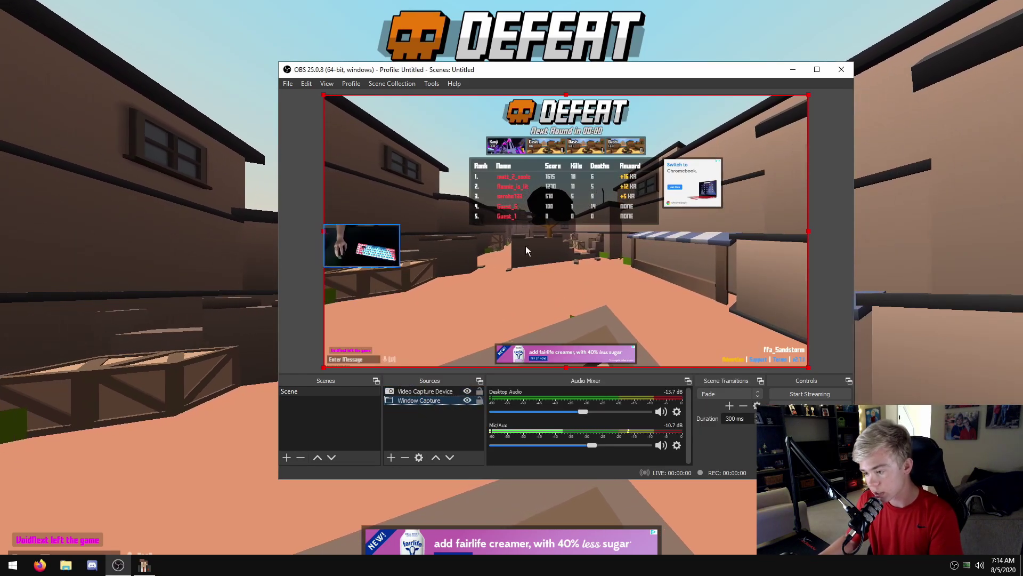
pyautogui.rightClick(847, 188)
pyautogui.moveTo(859, 231)
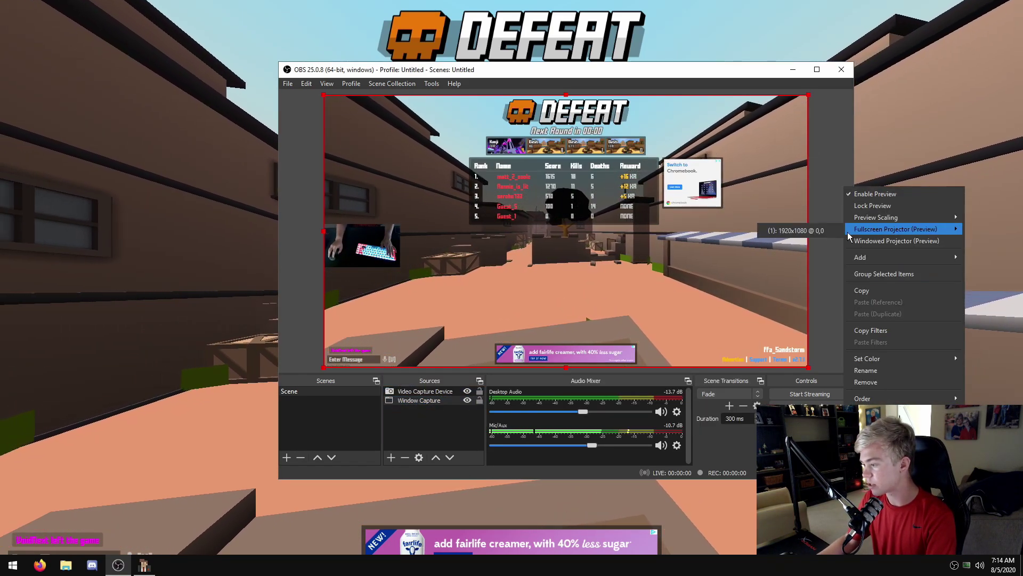
pyautogui.click(800, 225)
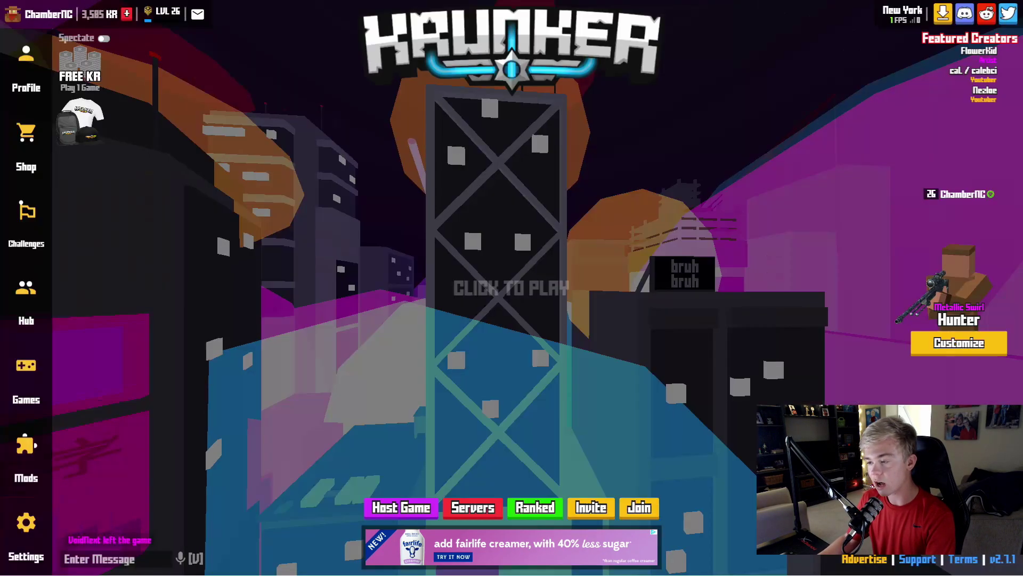
# Enter the Free for All match in Krunker, run through the Kanji map and bring OBS Studio back to the front.
pyautogui.click(395, 119)
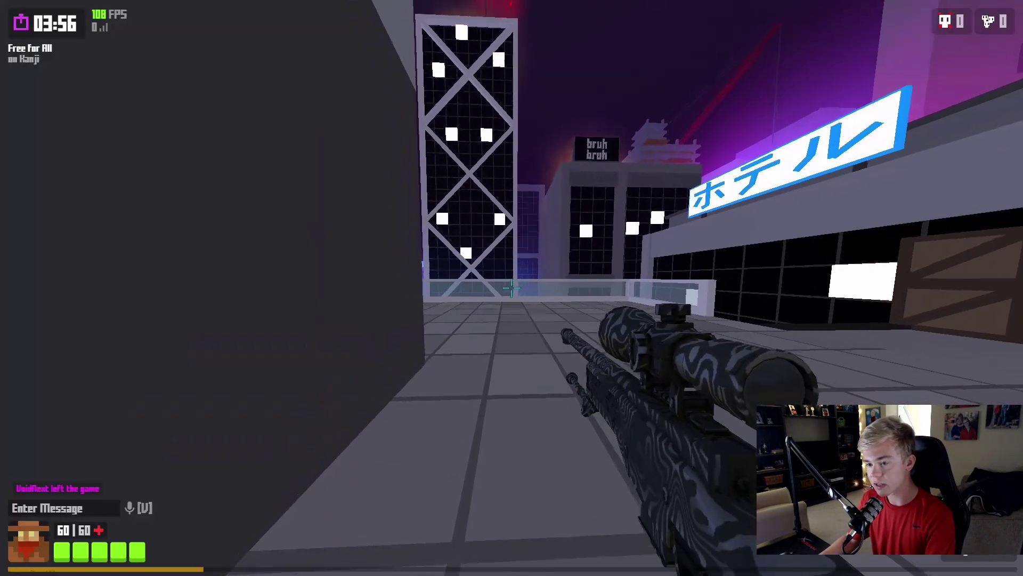
pyautogui.press('w')
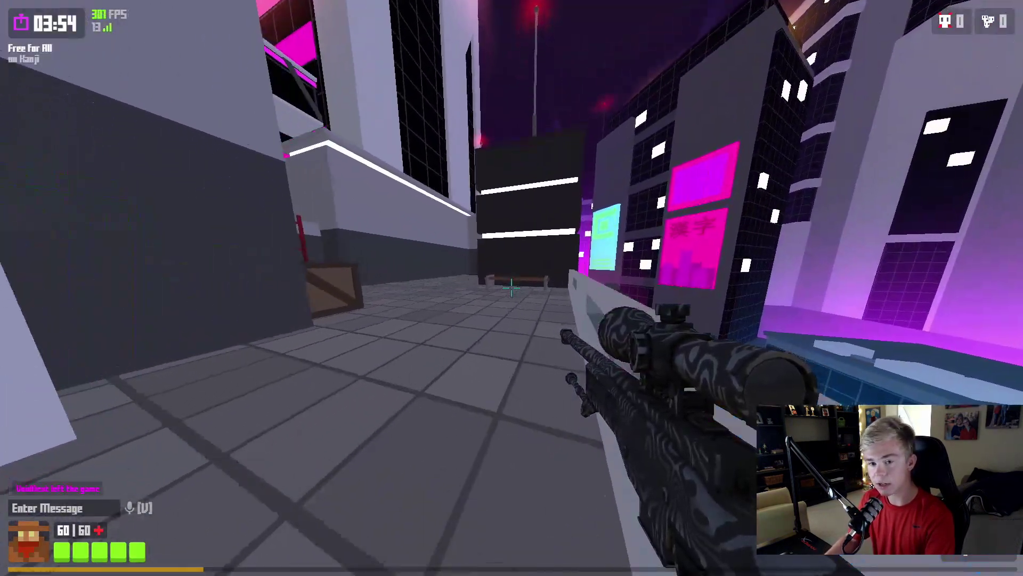
pyautogui.press('w')
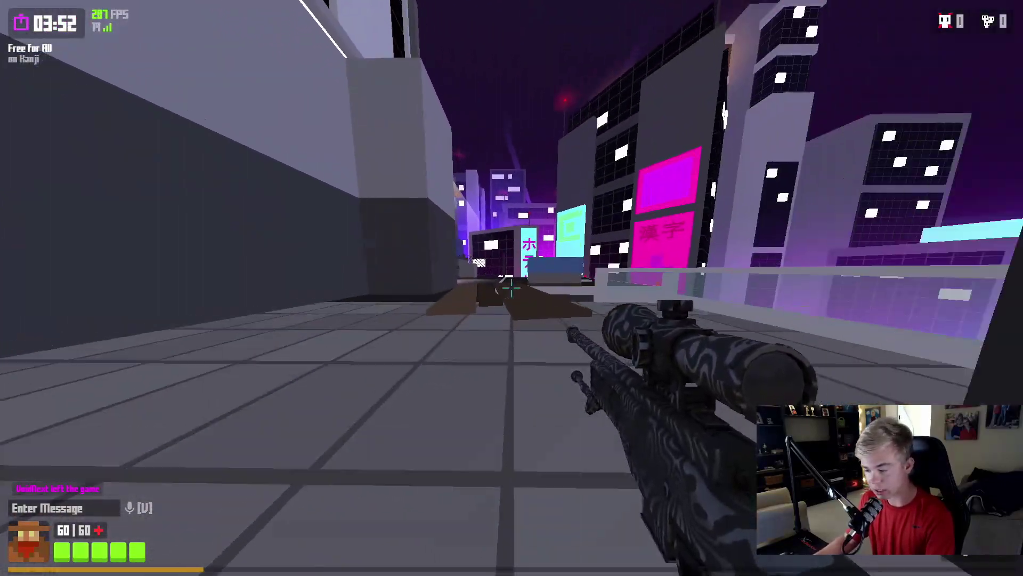
pyautogui.press('w')
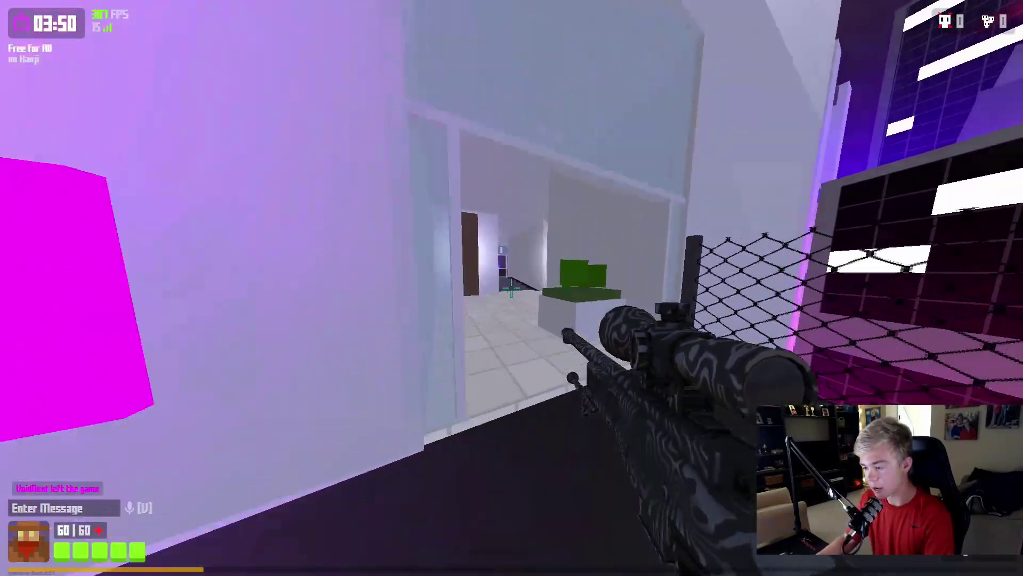
pyautogui.press('w')
pyautogui.press('super')
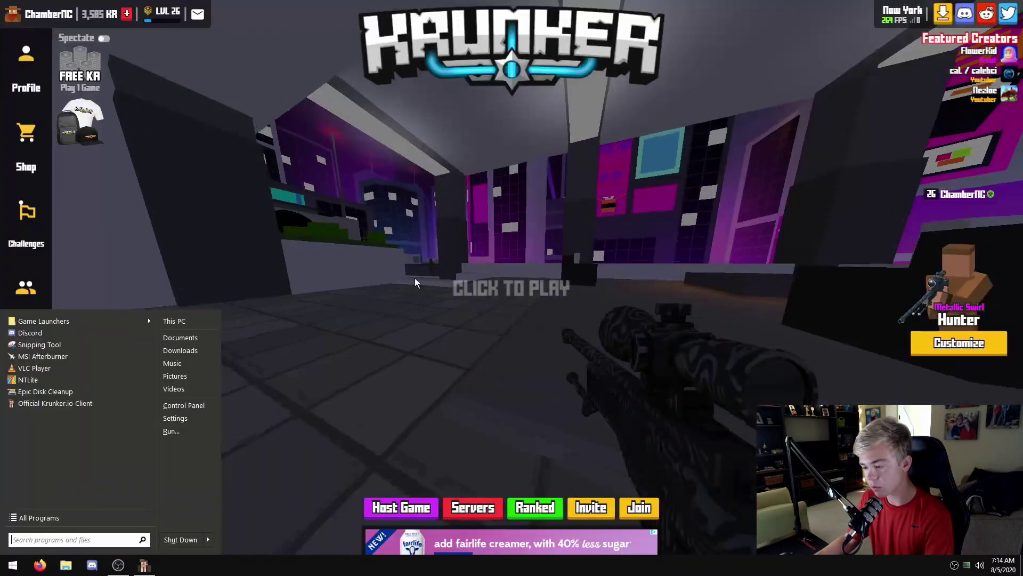
pyautogui.click(118, 565)
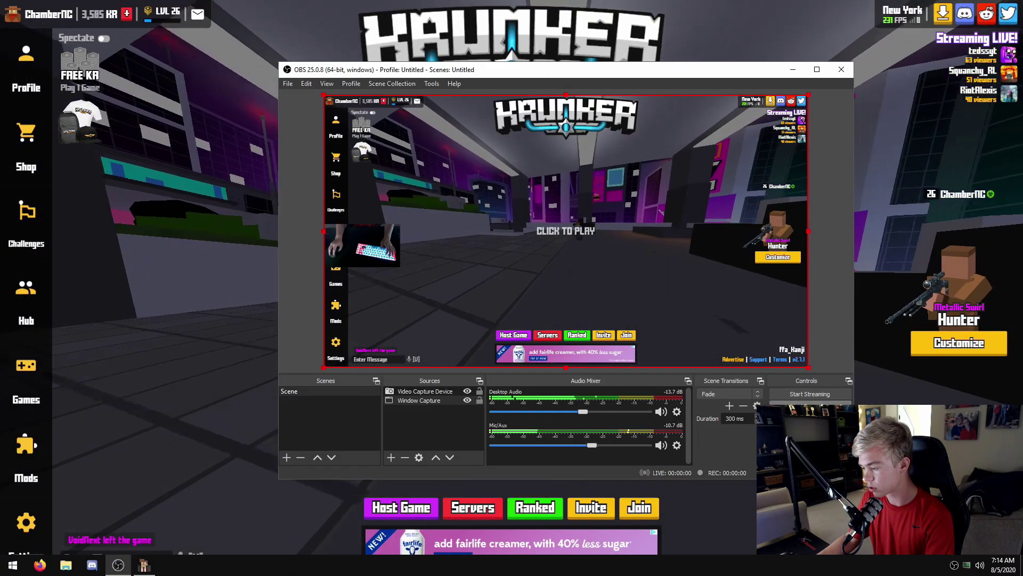
# Switch back to Krunker and play the Kanji match as recording test footage, moving around the map and sniping an opponent.
pyautogui.hotkey('alt', 'Tab')
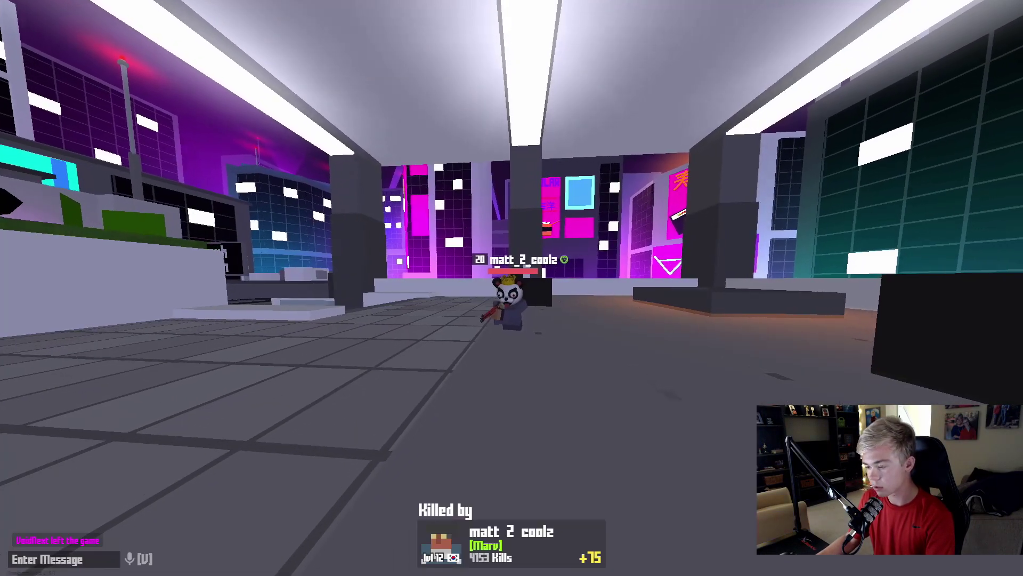
pyautogui.press('w')
pyautogui.press('space')
pyautogui.press('q')
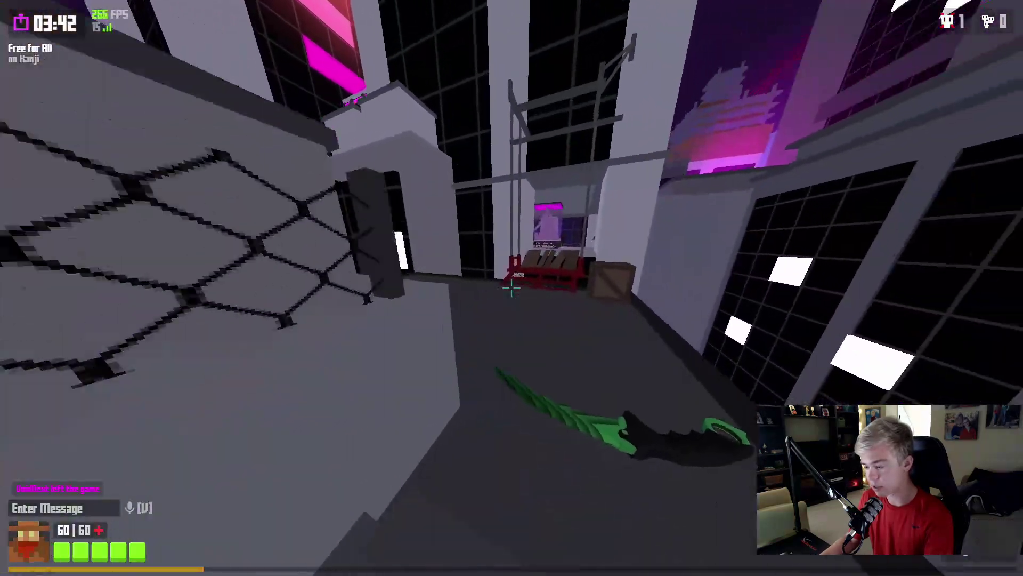
pyautogui.press('q')
pyautogui.press('w')
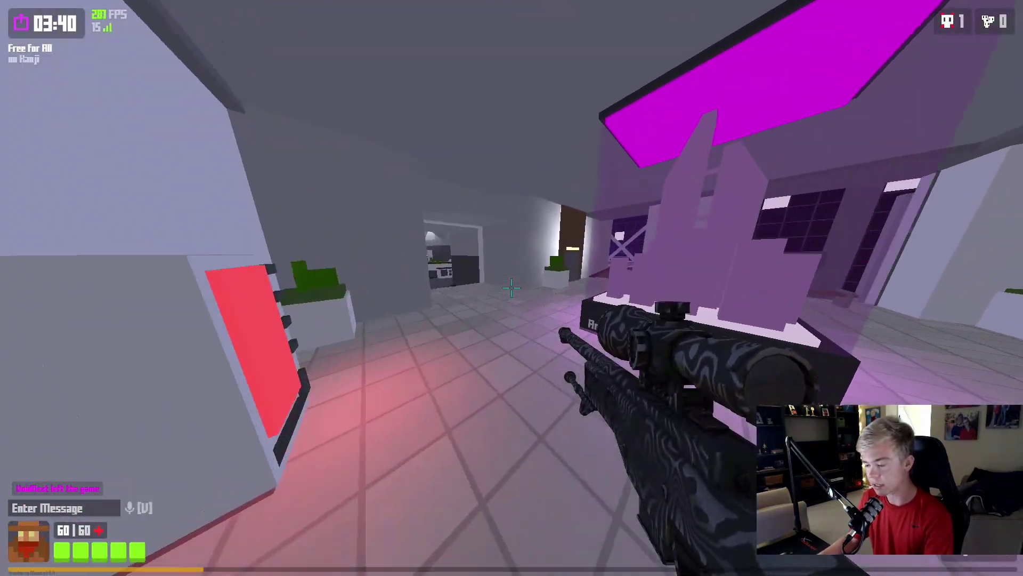
pyautogui.press('w')
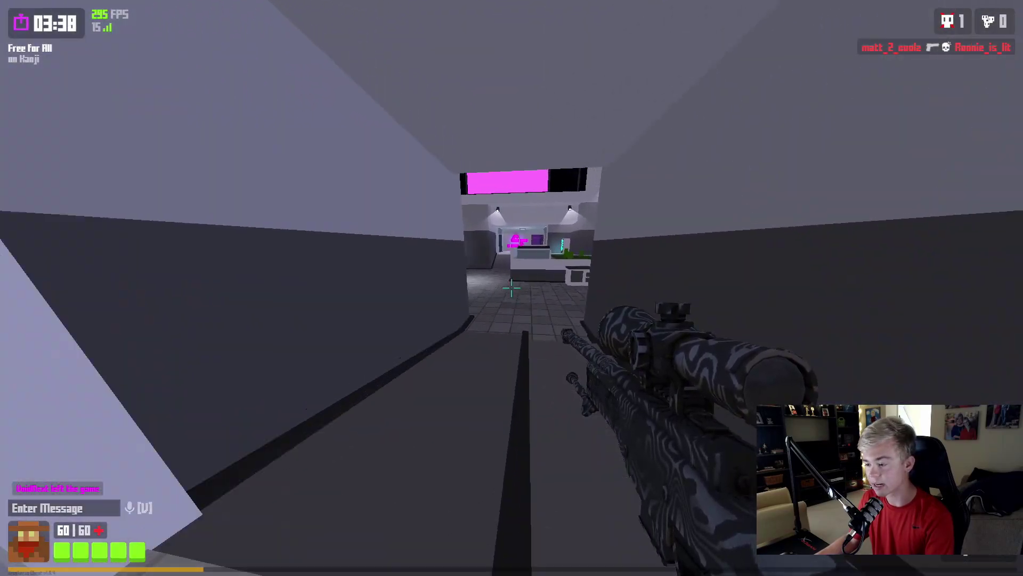
pyautogui.press('w')
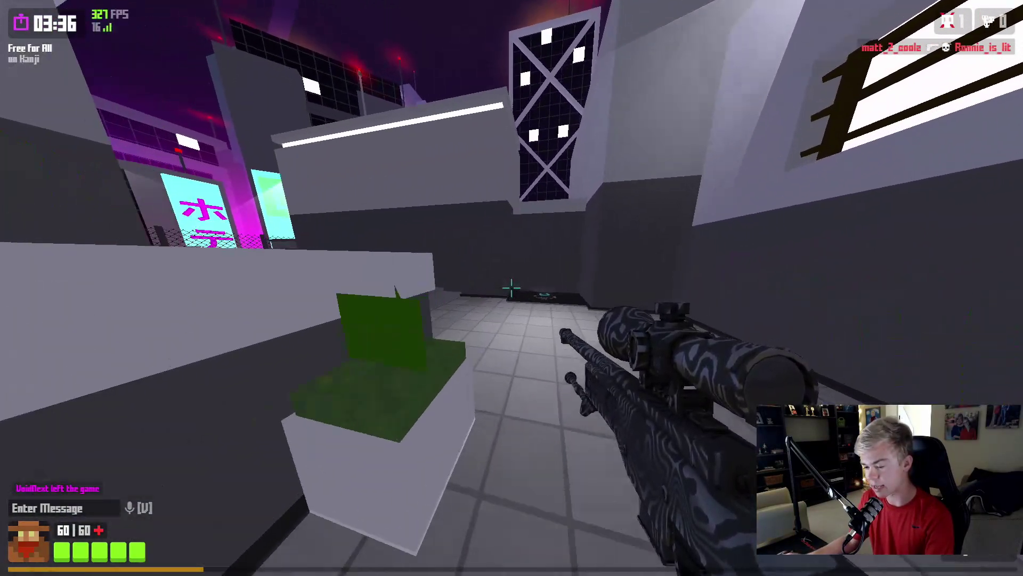
pyautogui.press('w')
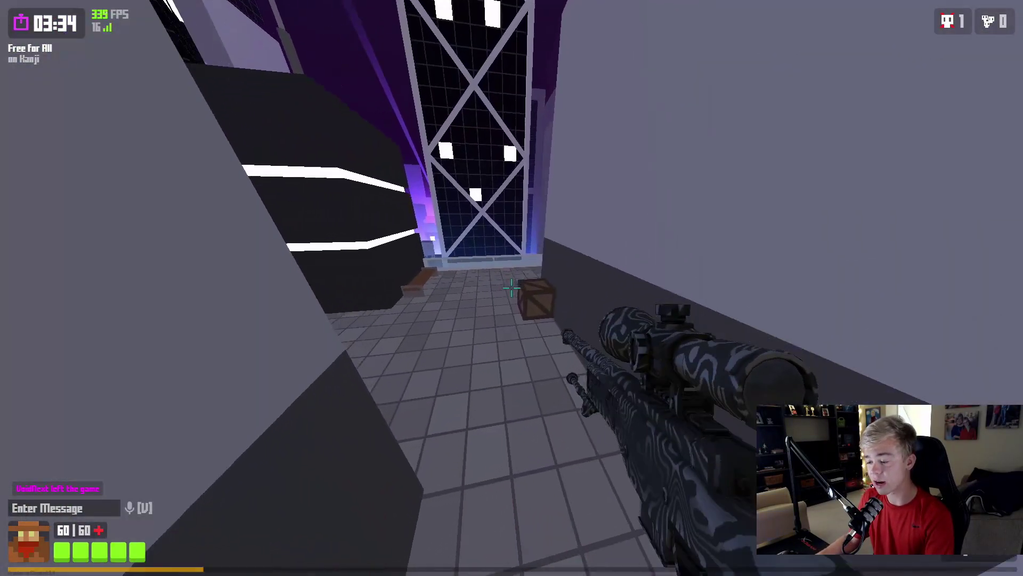
pyautogui.press('w')
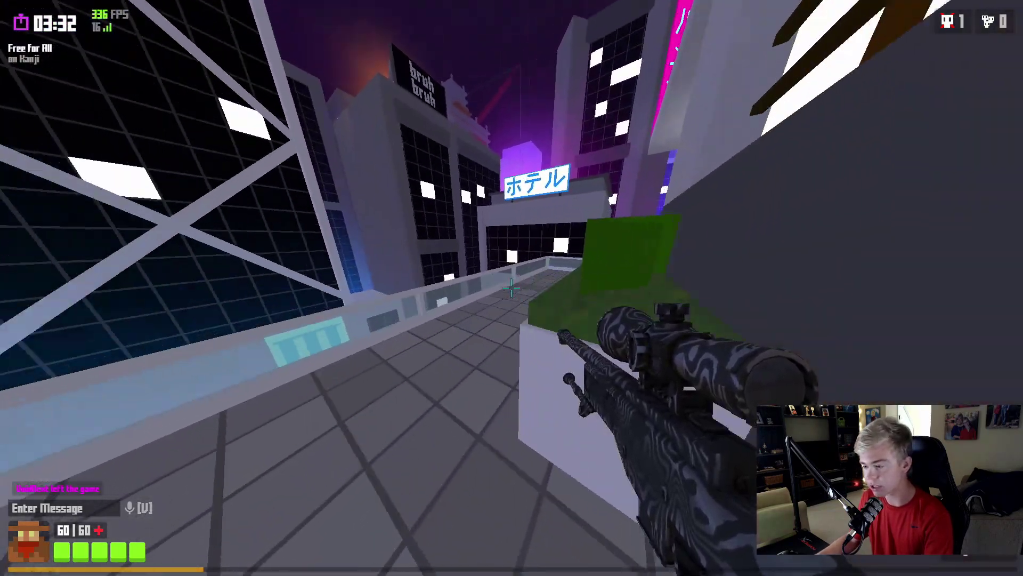
pyautogui.press('w')
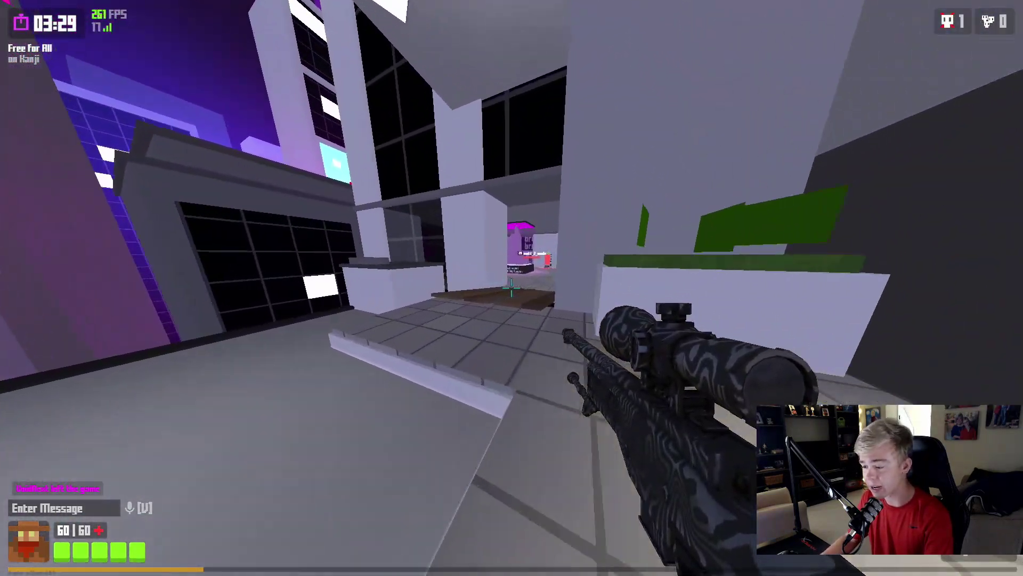
pyautogui.press('w')
pyautogui.rightClick(512, 288)
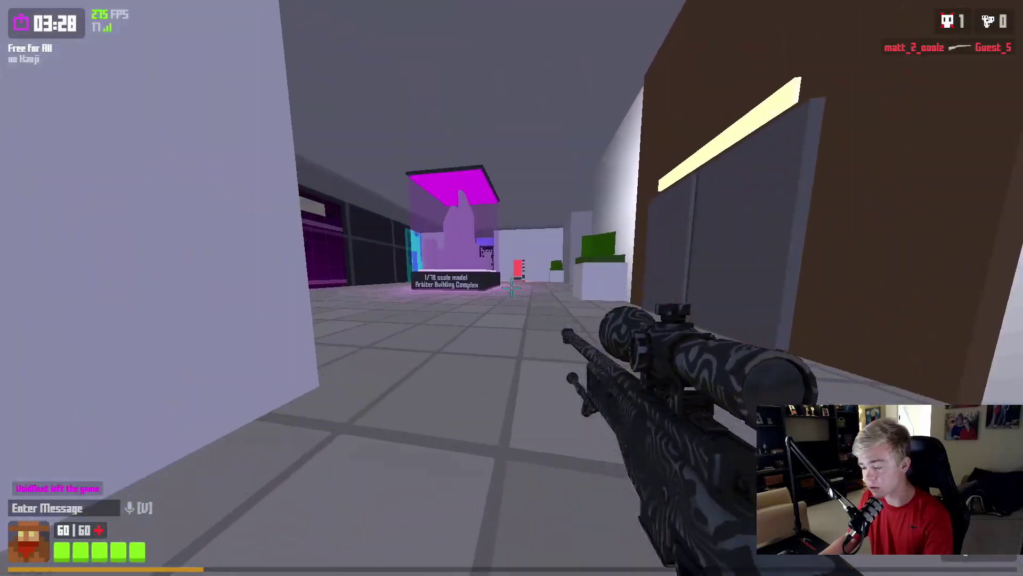
pyautogui.press('w')
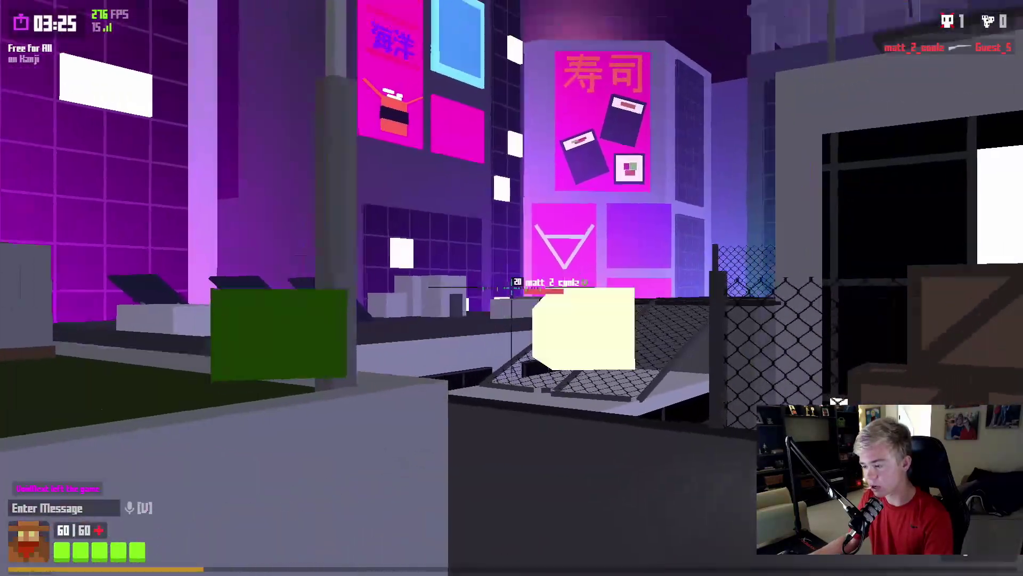
pyautogui.click(511, 288)
pyautogui.press('w')
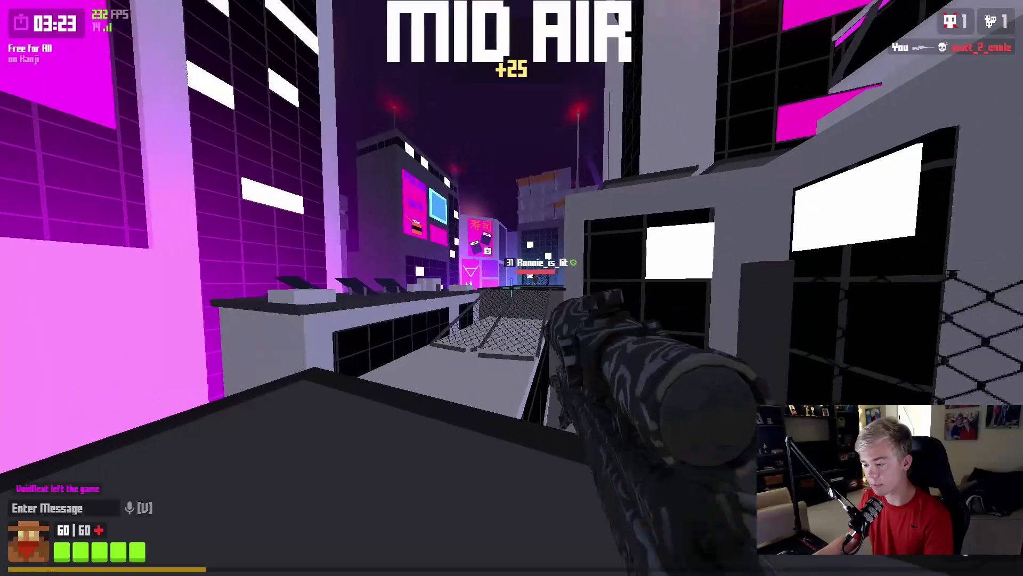
pyautogui.rightClick(511, 288)
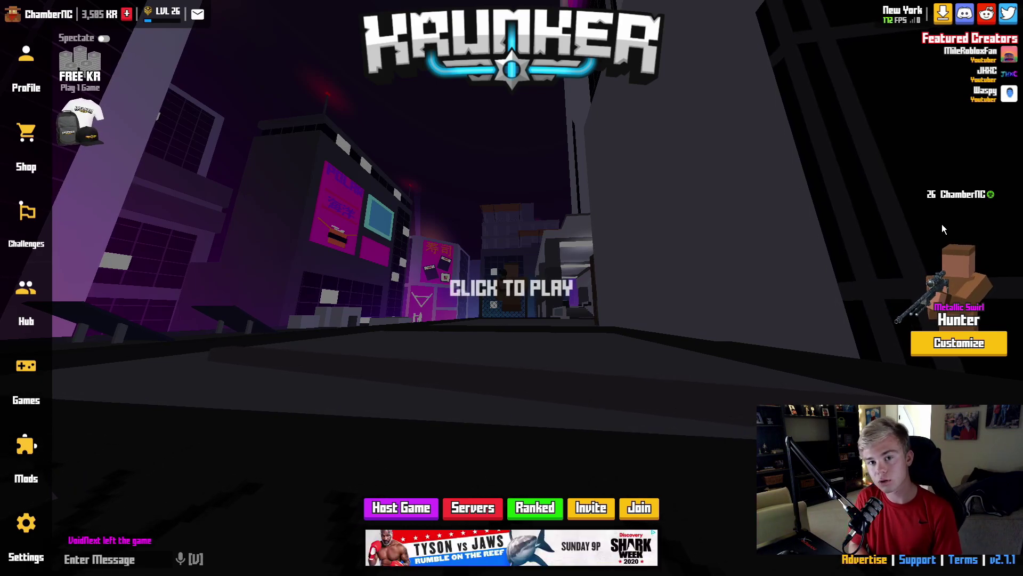
pyautogui.press('super')
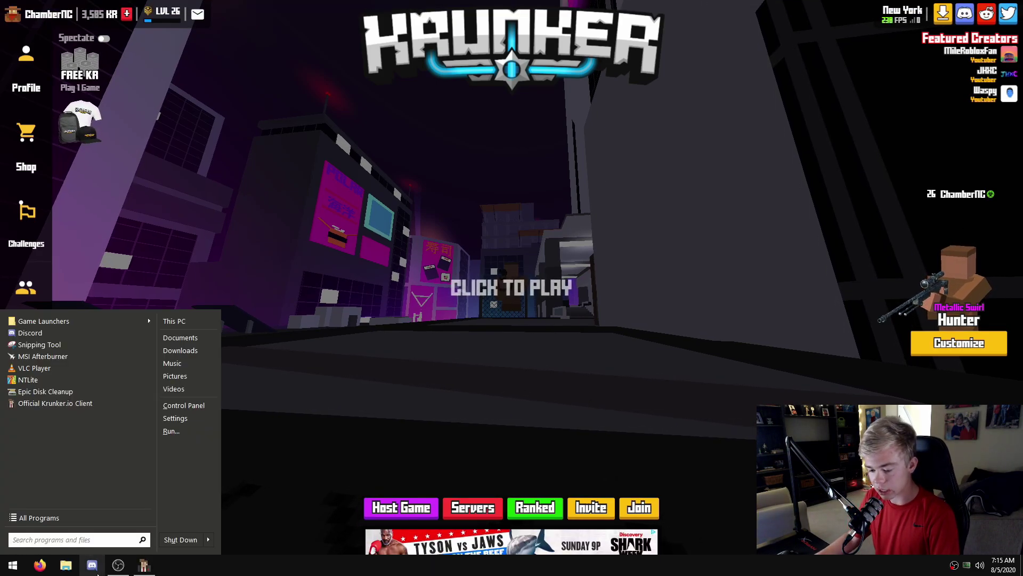
pyautogui.click(118, 565)
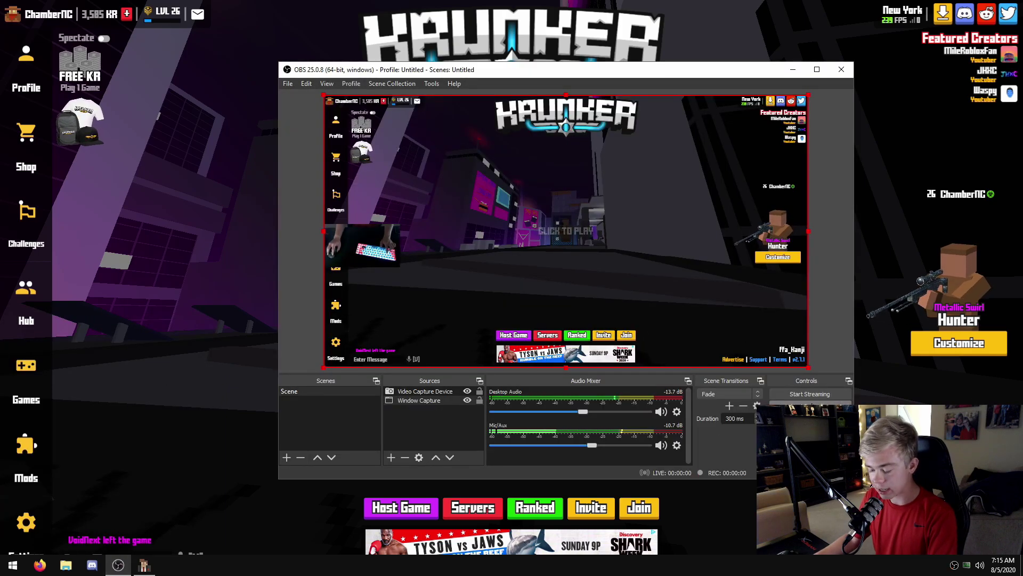
pyautogui.press('super+e')
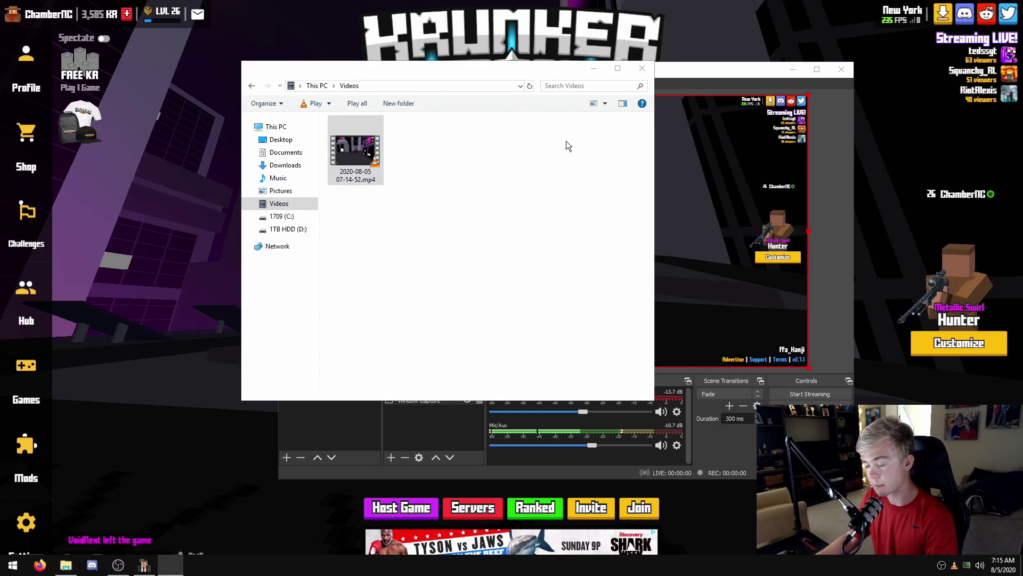
pyautogui.press('Return')
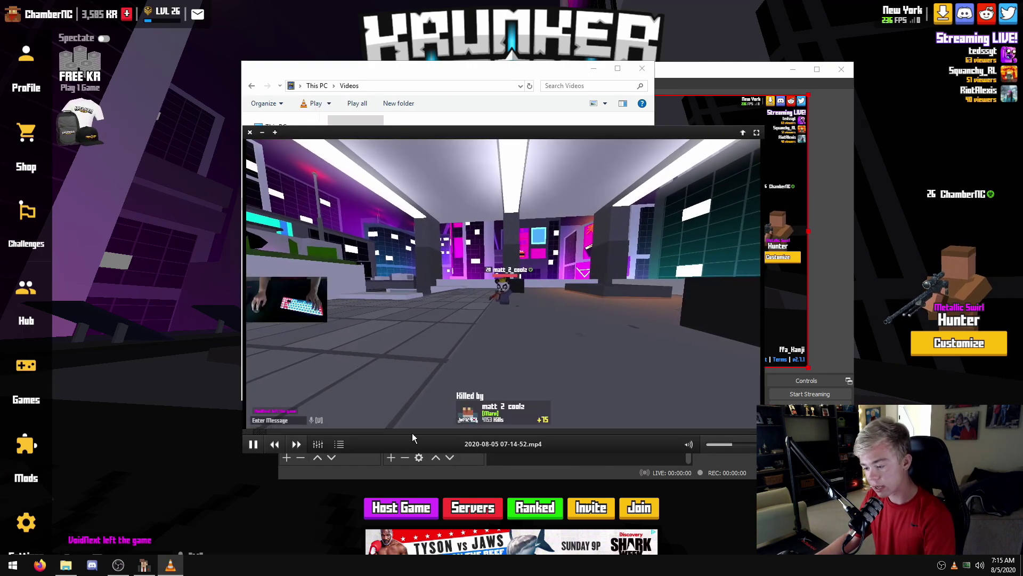
# Review the recorded gameplay in full screen, restore the windowed view and close the video player.
pyautogui.doubleClick(500, 410)
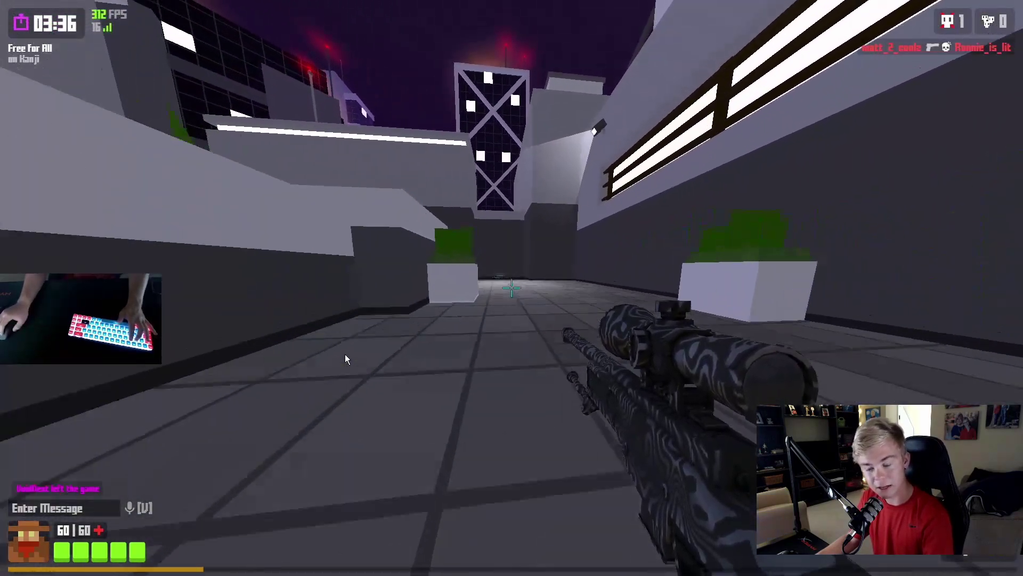
pyautogui.doubleClick(293, 180)
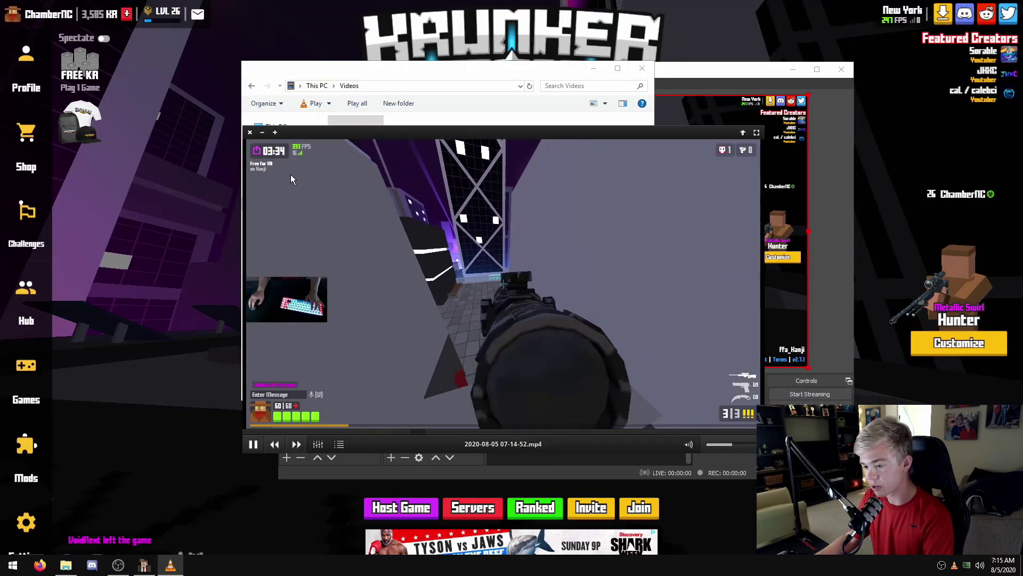
pyautogui.click(250, 132)
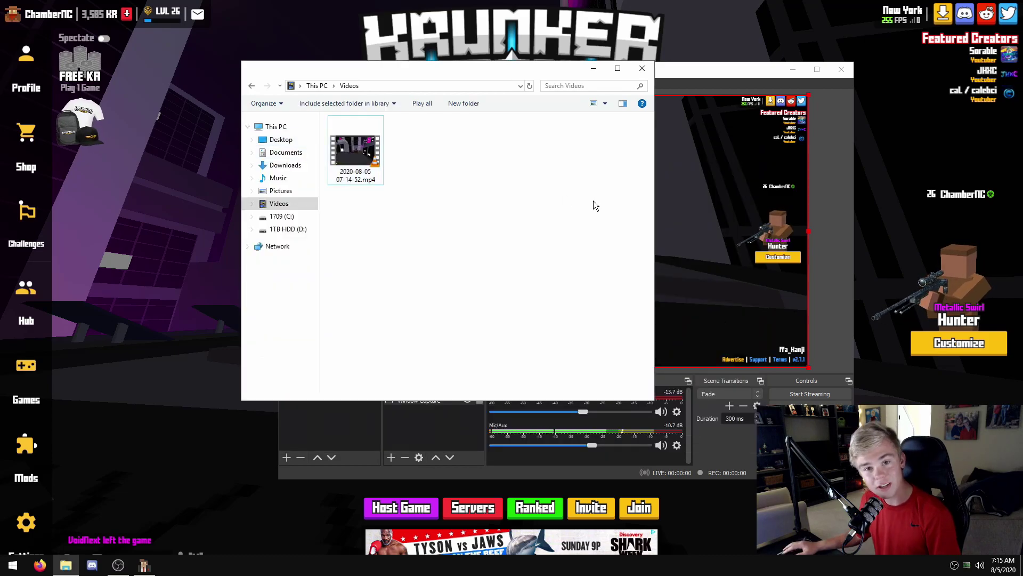